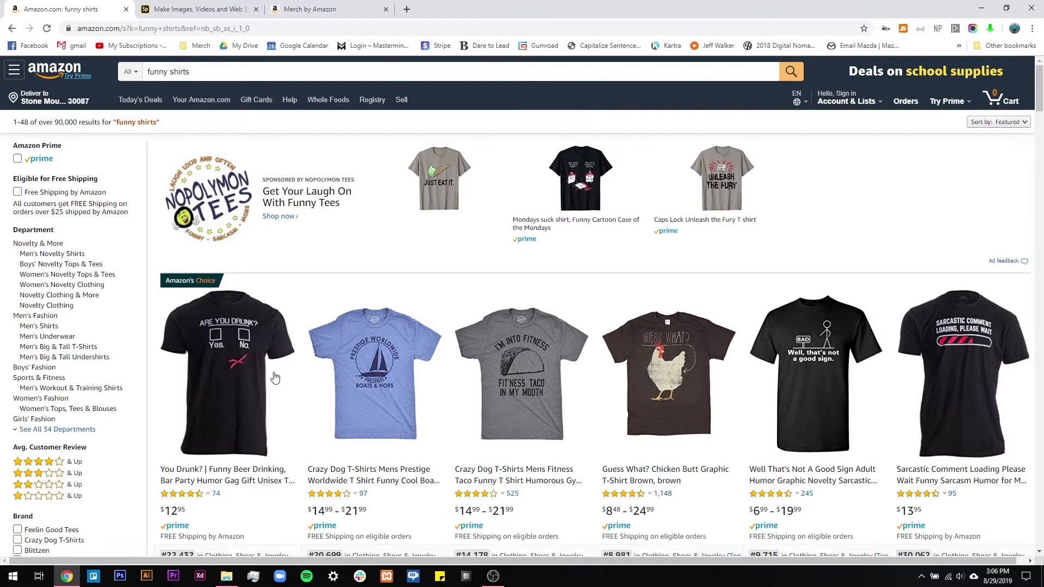
Look over the blank Adobe Spark post, then review the Merch by Amazon multiple-product creation page from its product types to the product details fields.
left_click(216, 12)
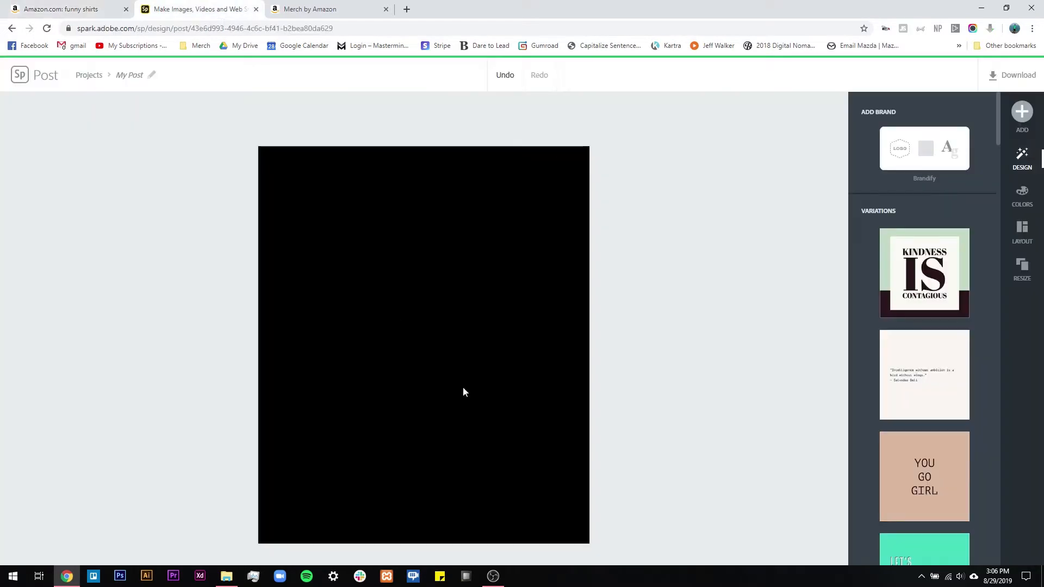
left_click(330, 12)
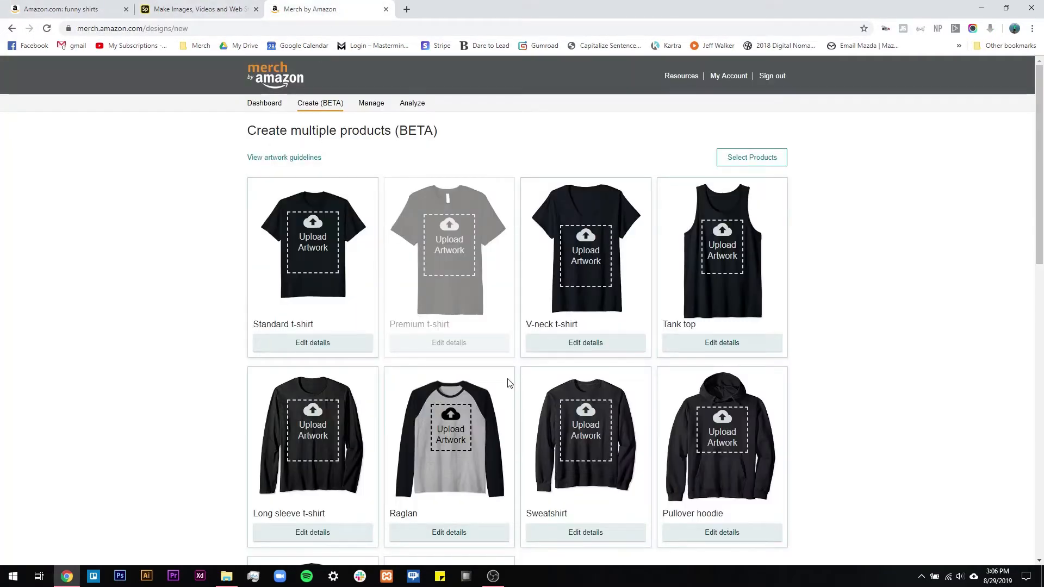
scroll(823, 337, "down", 7)
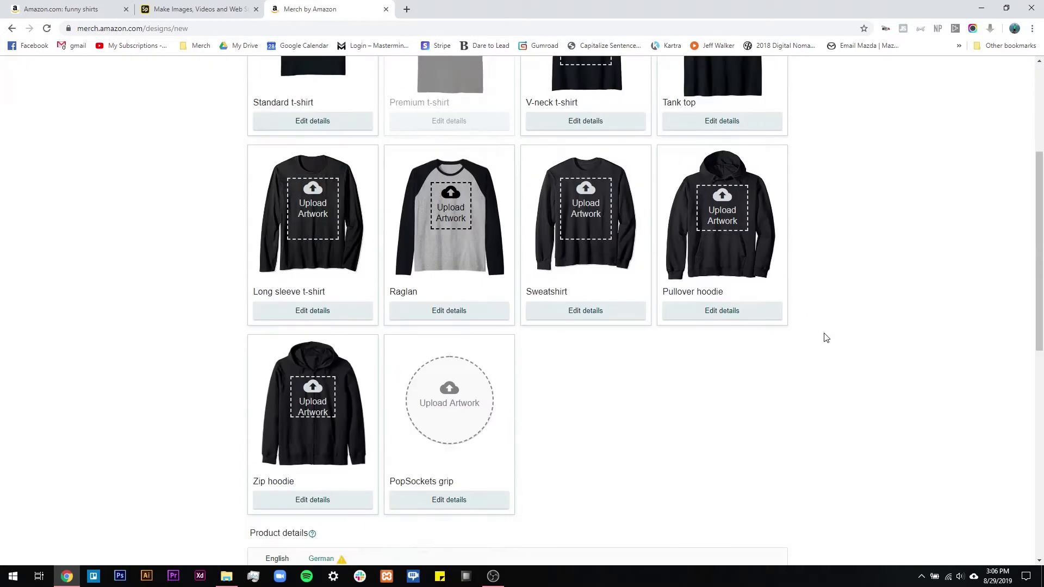
scroll(715, 373, "up", 7)
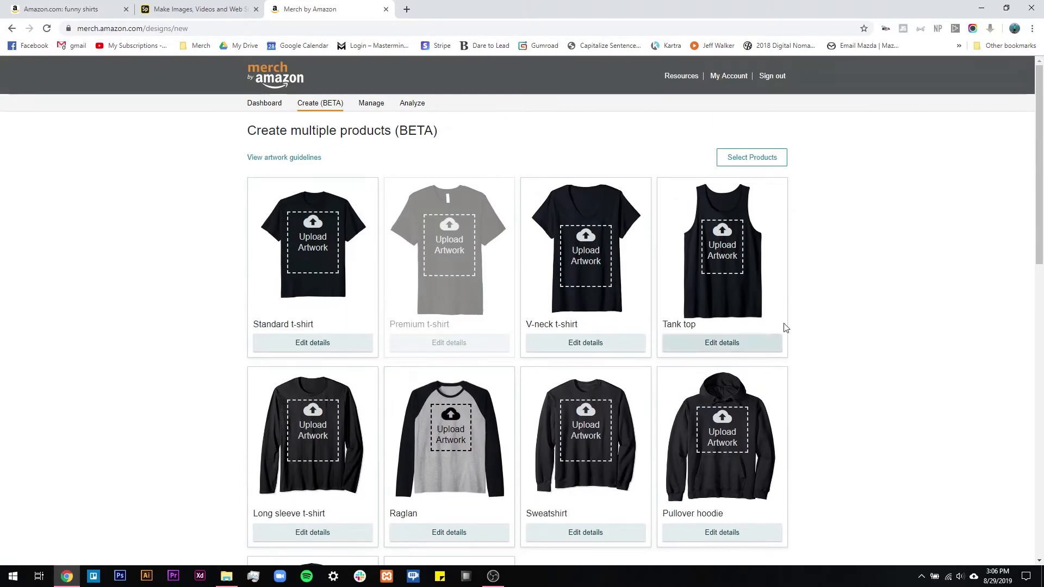
scroll(813, 305, "down", 7)
scroll(755, 280, "down", 5)
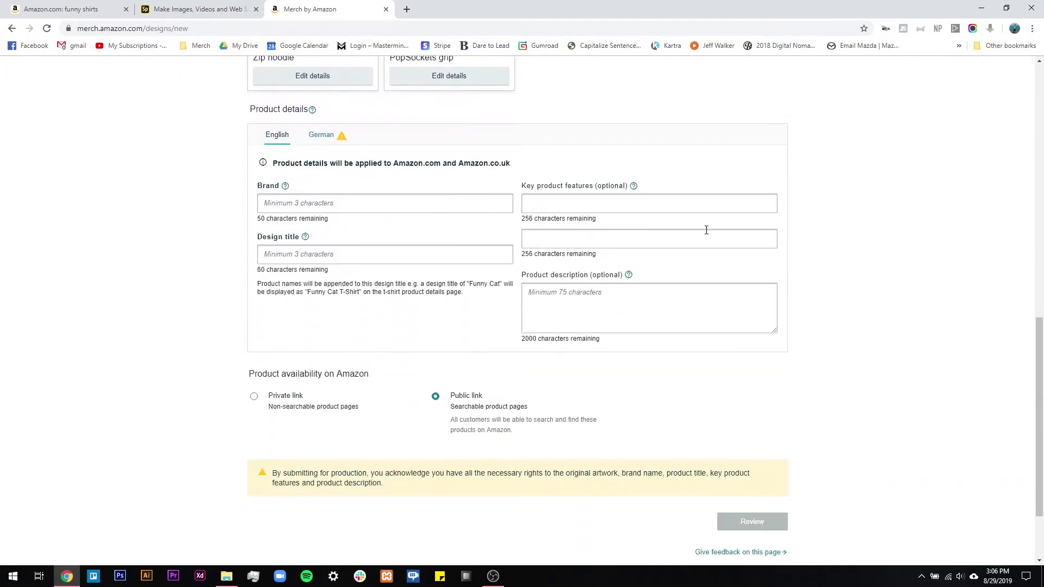
scroll(769, 321, "up", 10)
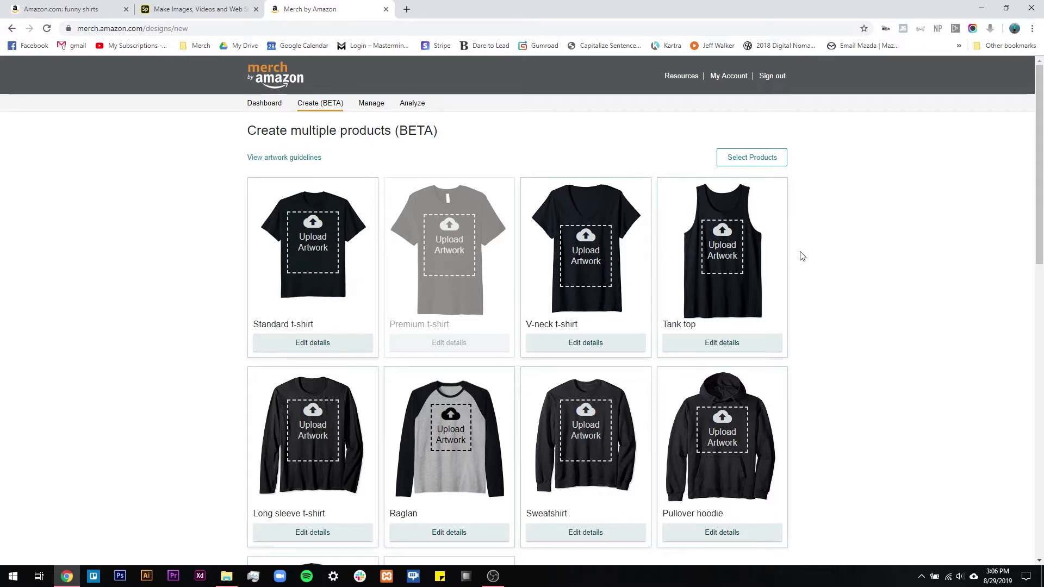
Return to the Amazon results for "funny shirts" and examine the result count and the first row of listings.
left_click(95, 11)
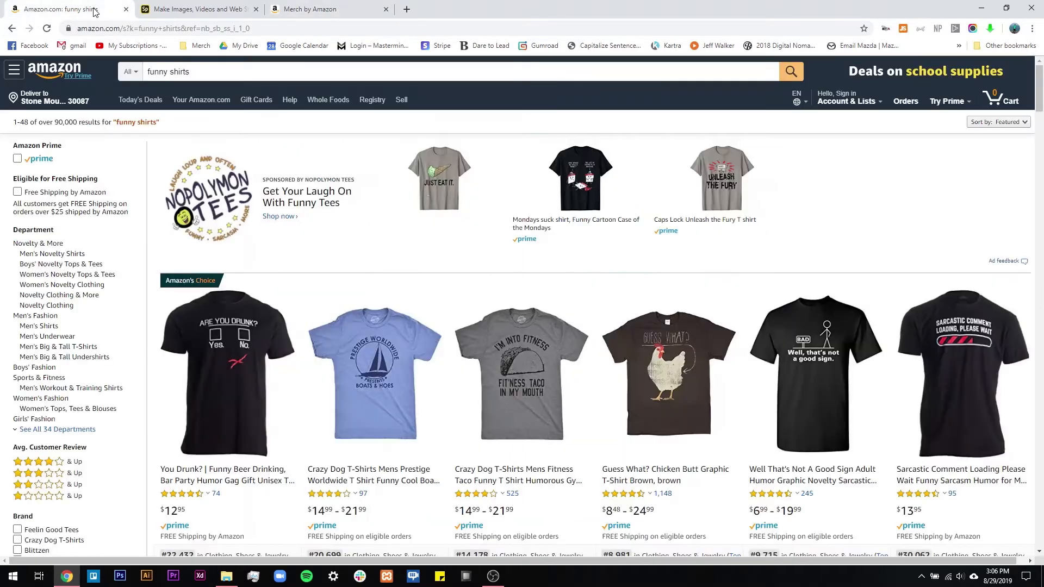
scroll(611, 232, "down", 5)
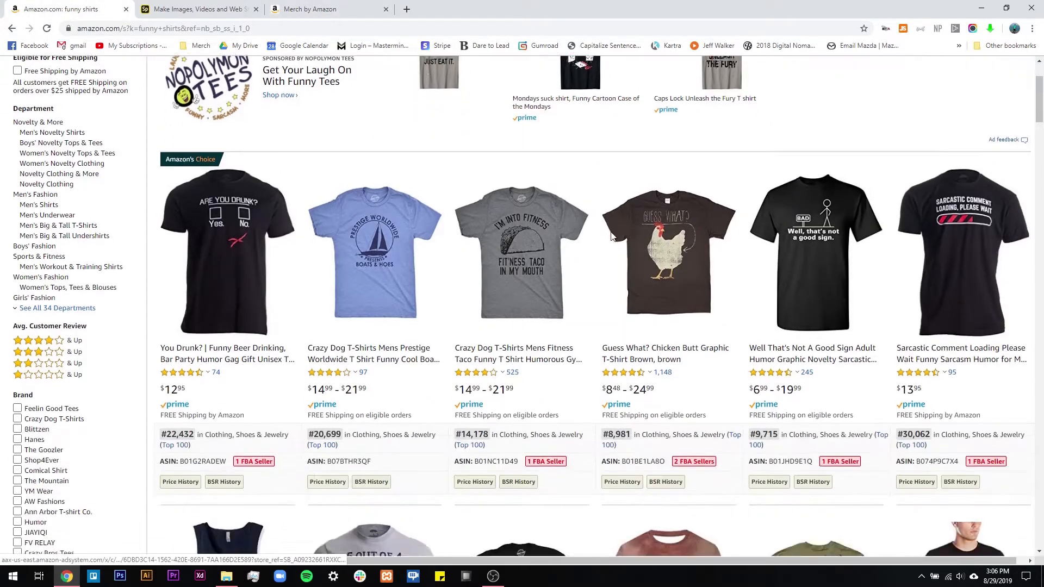
scroll(611, 232, "up", 5)
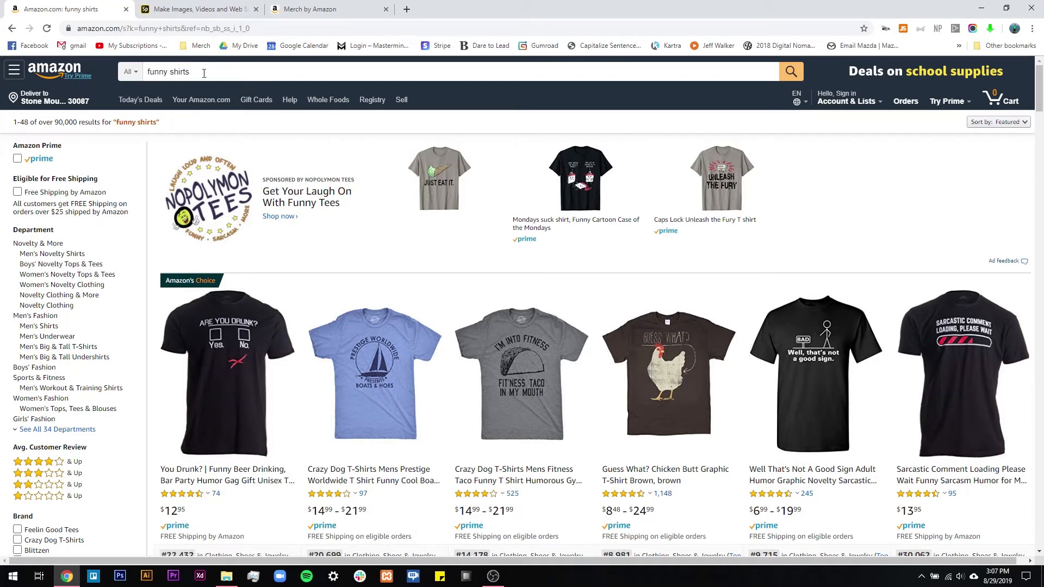
left_click_drag(161, 122, 97, 120)
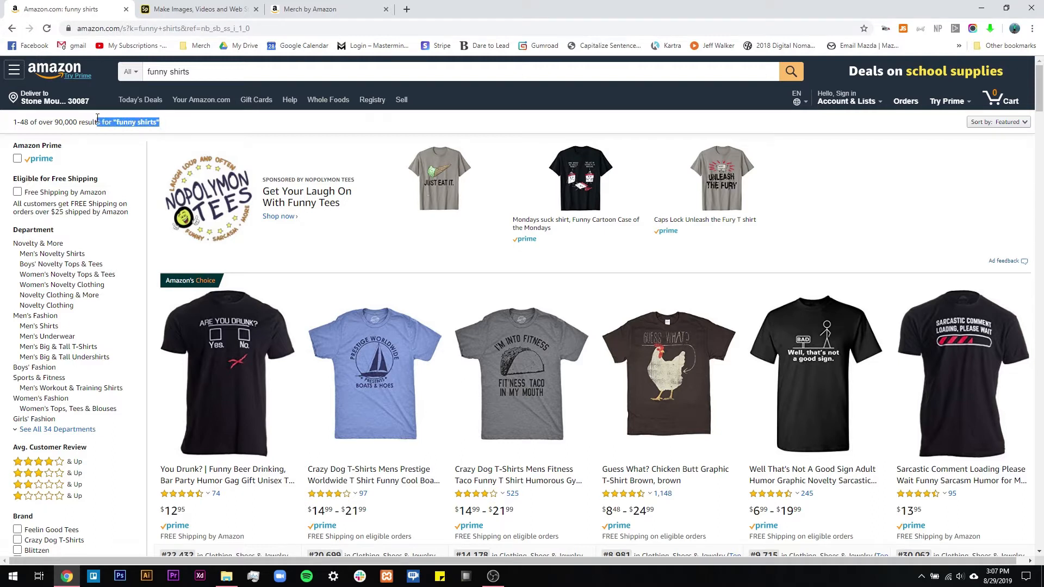
left_click(226, 143)
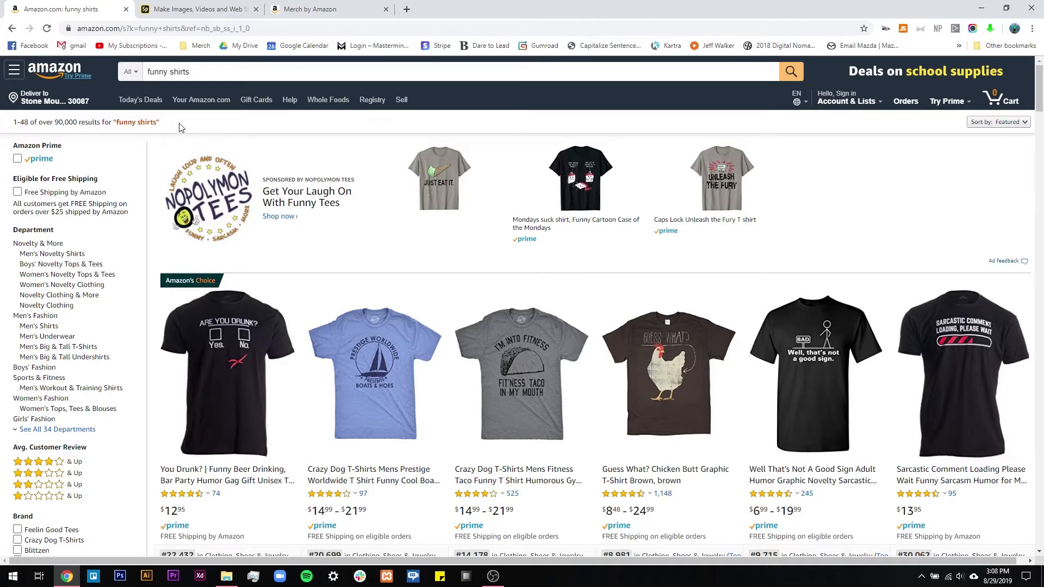
left_click_drag(100, 121, 33, 120)
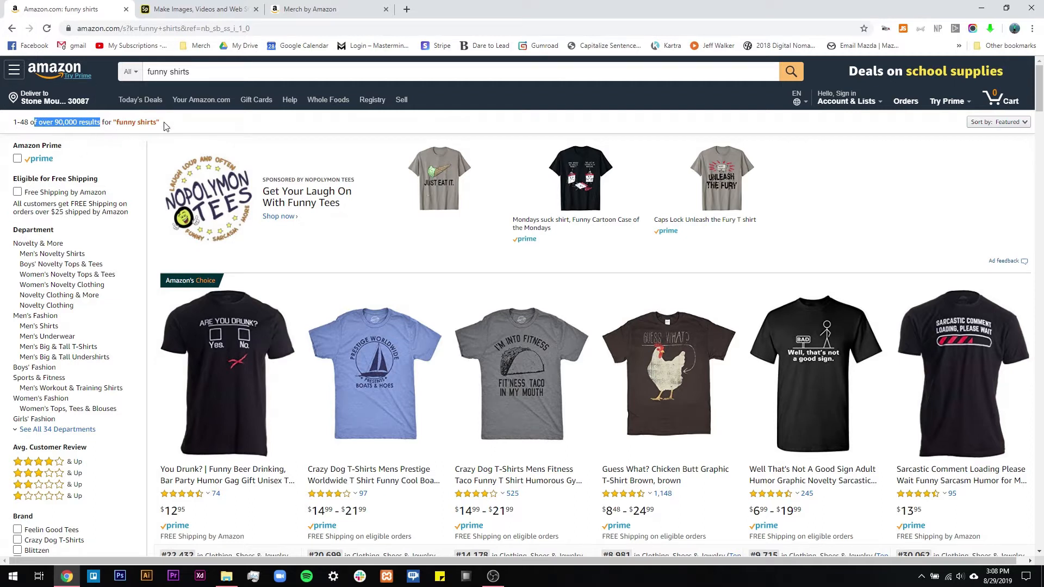
scroll(166, 127, "down", 2)
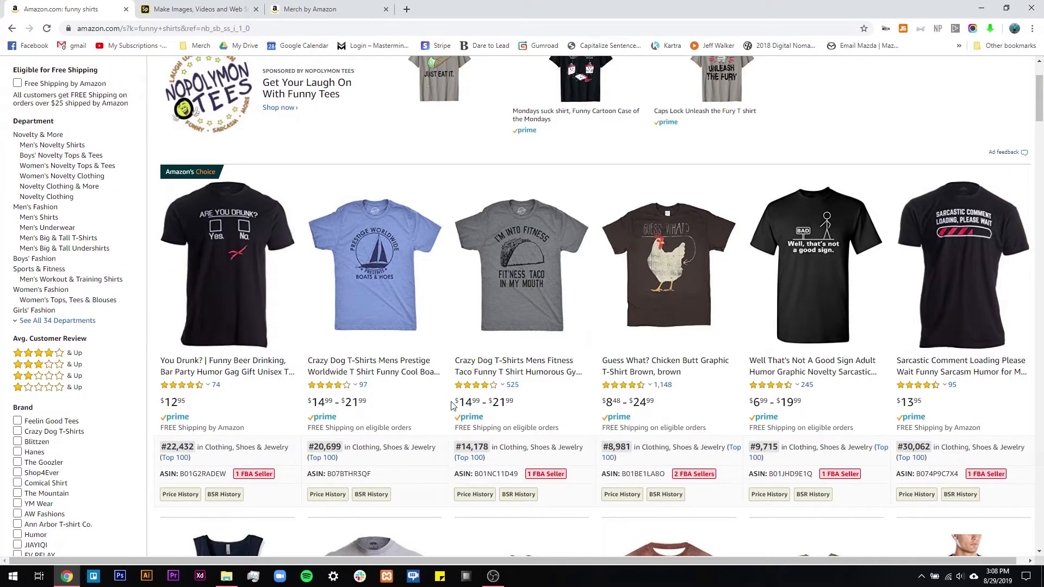
scroll(726, 241, "up", 2)
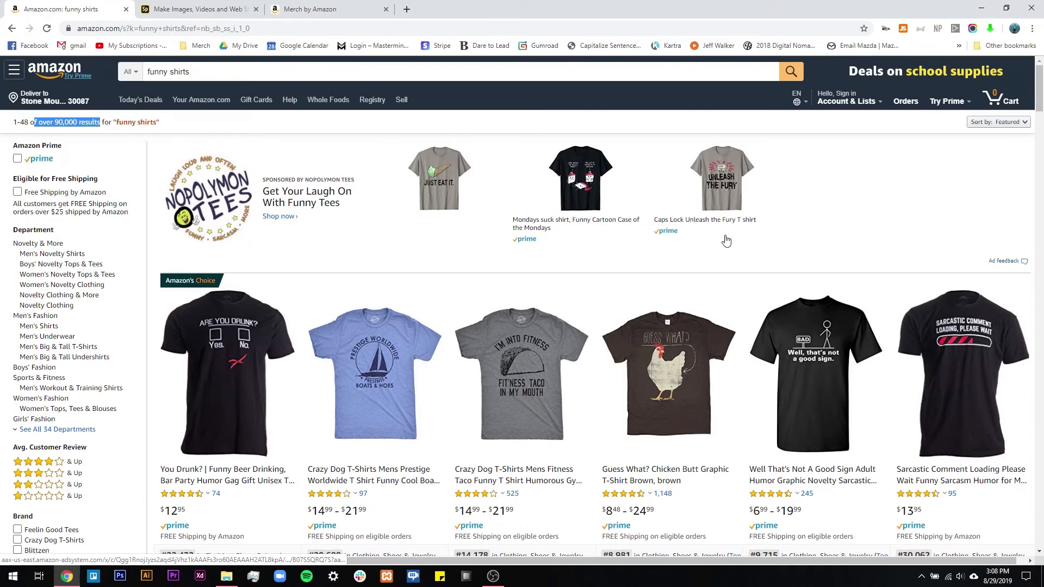
Browse the "funny shirts" listings for design ideas, comparing their slogans and Best Sellers Rank details.
scroll(632, 294, "down", 12)
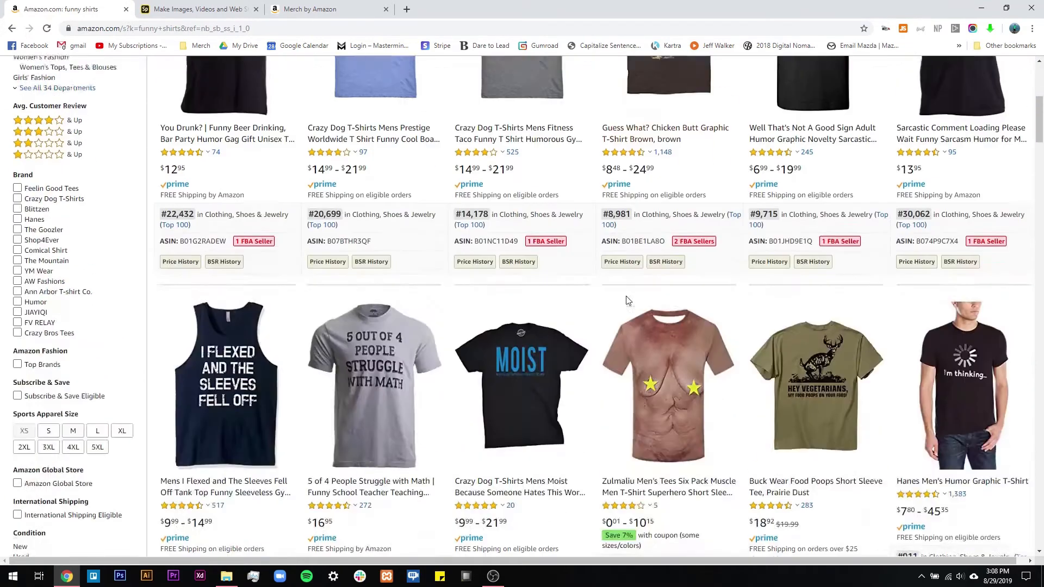
scroll(594, 367, "down", 3)
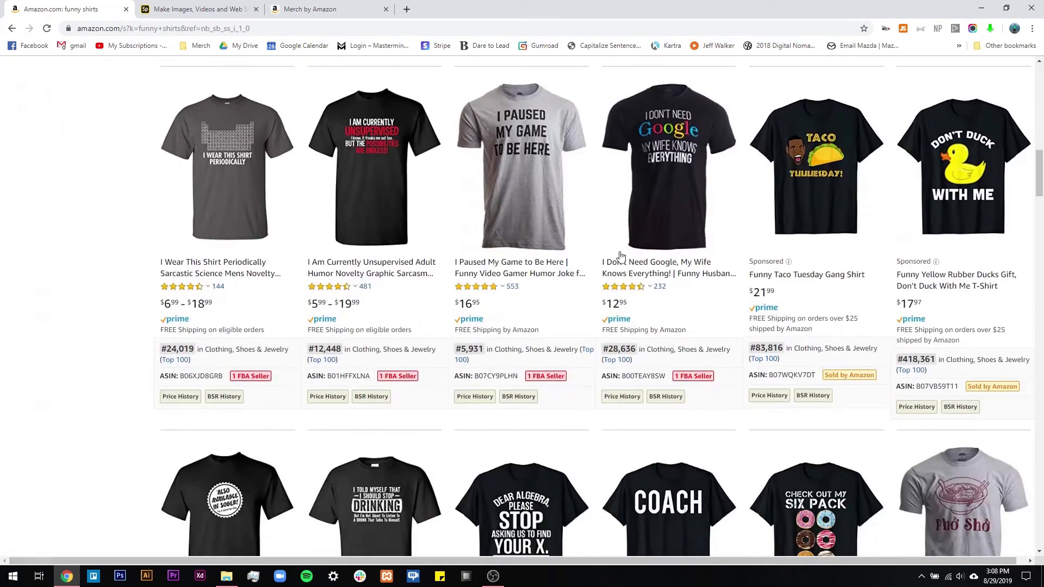
scroll(508, 259, "up", 8)
scroll(508, 258, "up", 10)
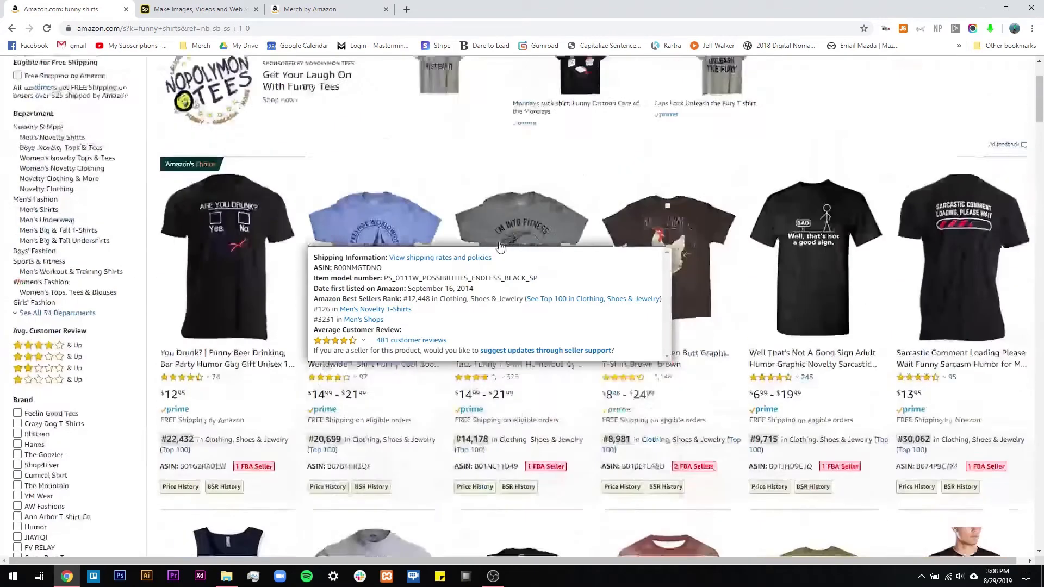
scroll(522, 284, "down", 5)
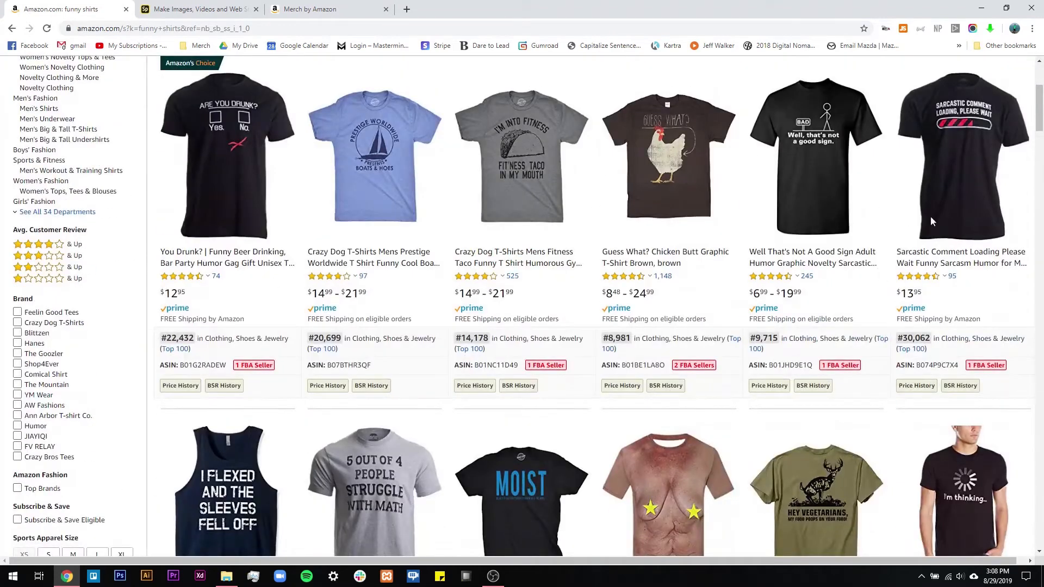
mouse_move(388, 184)
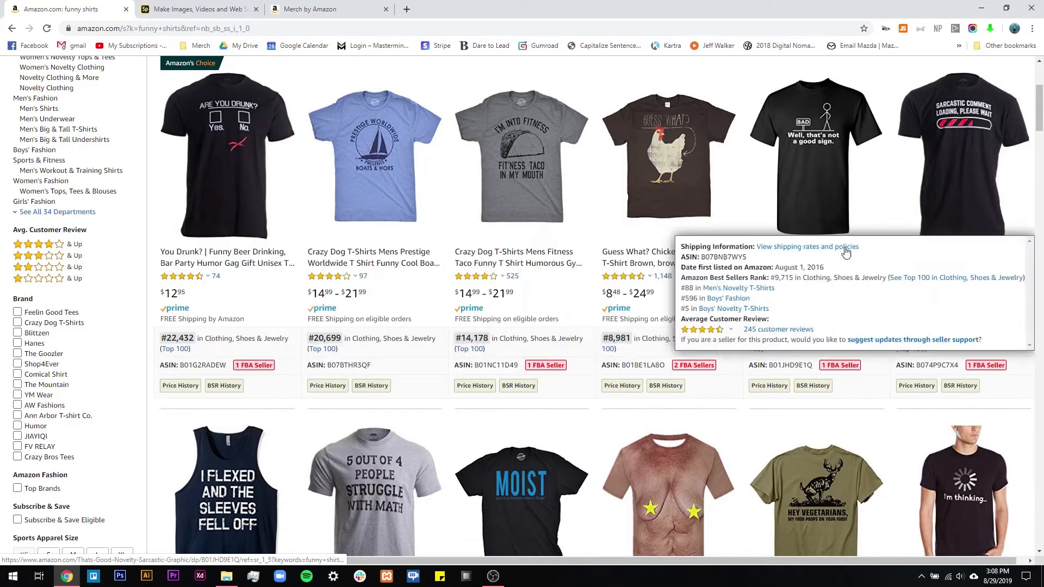
scroll(680, 348, "down", 5)
mouse_move(740, 370)
scroll(740, 370, "down", 5)
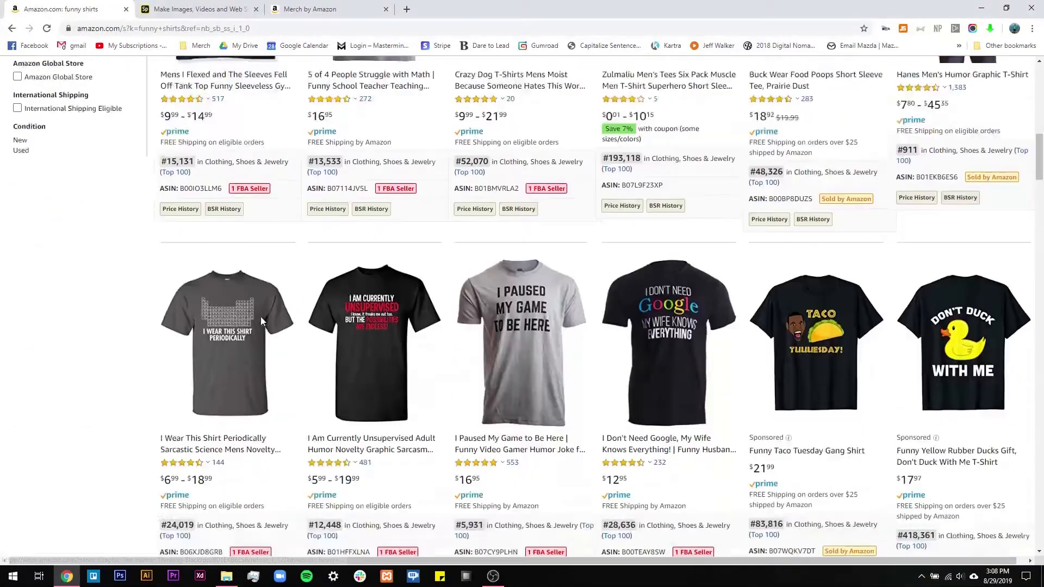
scroll(152, 276, "down", 4)
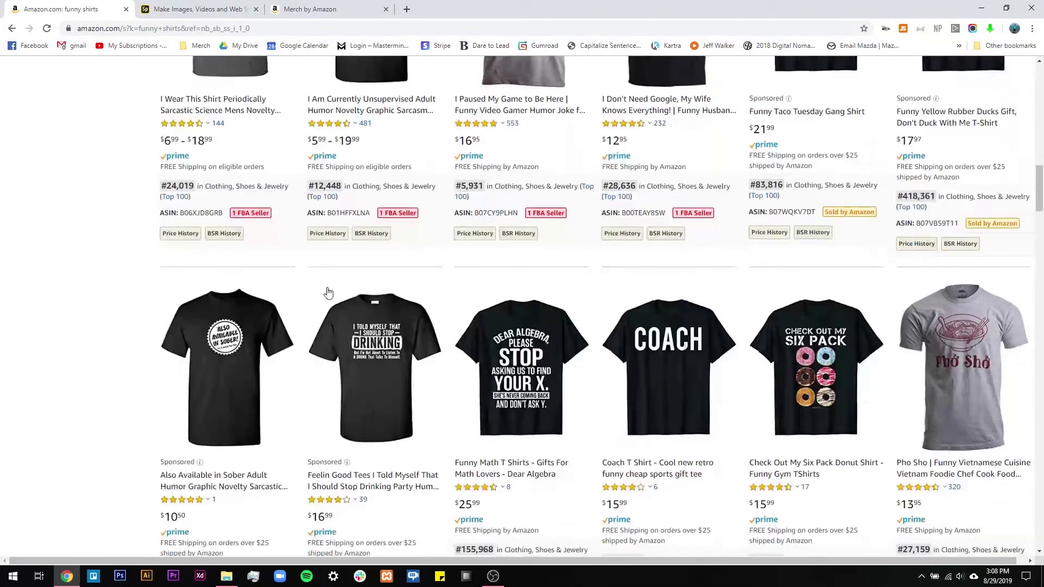
scroll(272, 272, "up", 10)
mouse_move(394, 265)
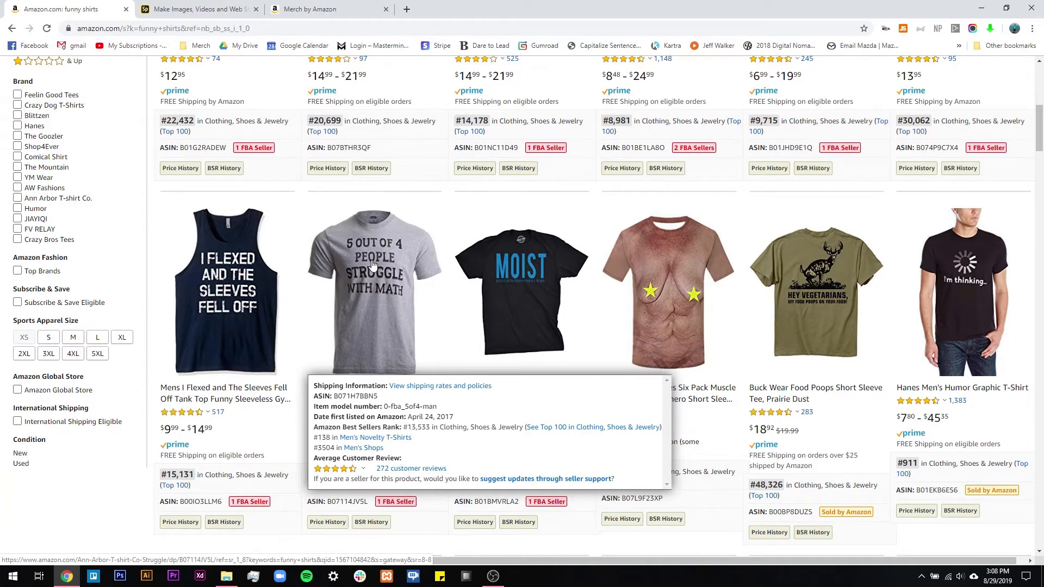
Open the Amazon home page in a separate tab and search for "5 out of 4 people struggle with math t-shirt".
scroll(373, 266, "up", 3)
scroll(373, 266, "up", 4)
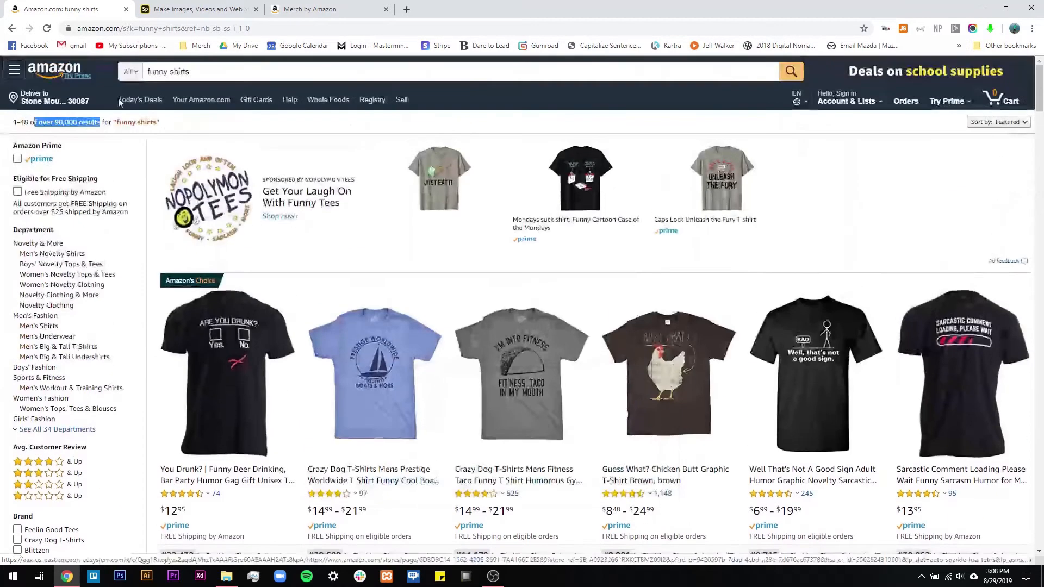
middle_click(48, 71)
scroll(352, 199, "down", 9)
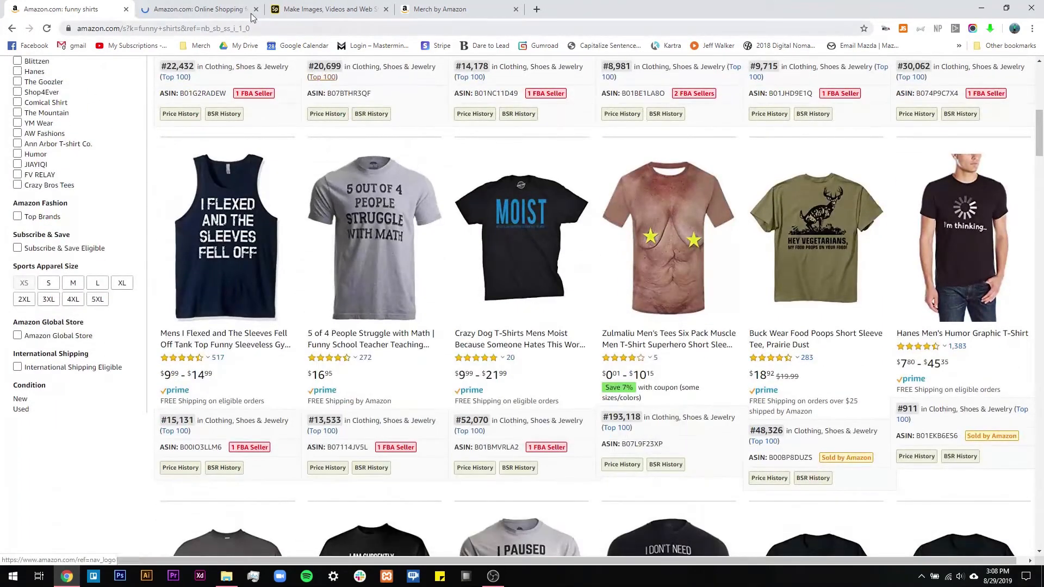
key("ctrl+Tab")
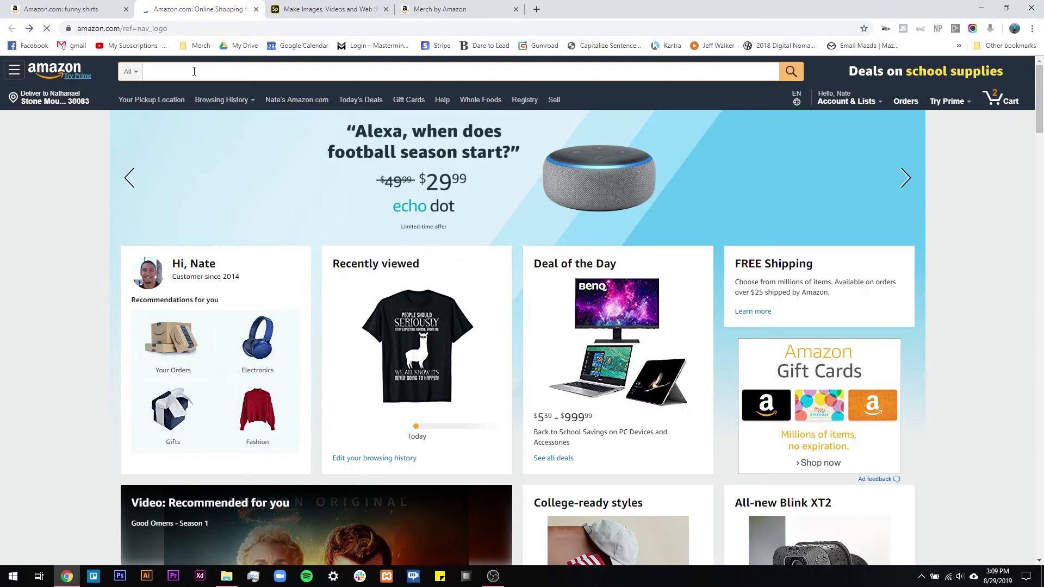
left_click(194, 71)
type("5 out of")
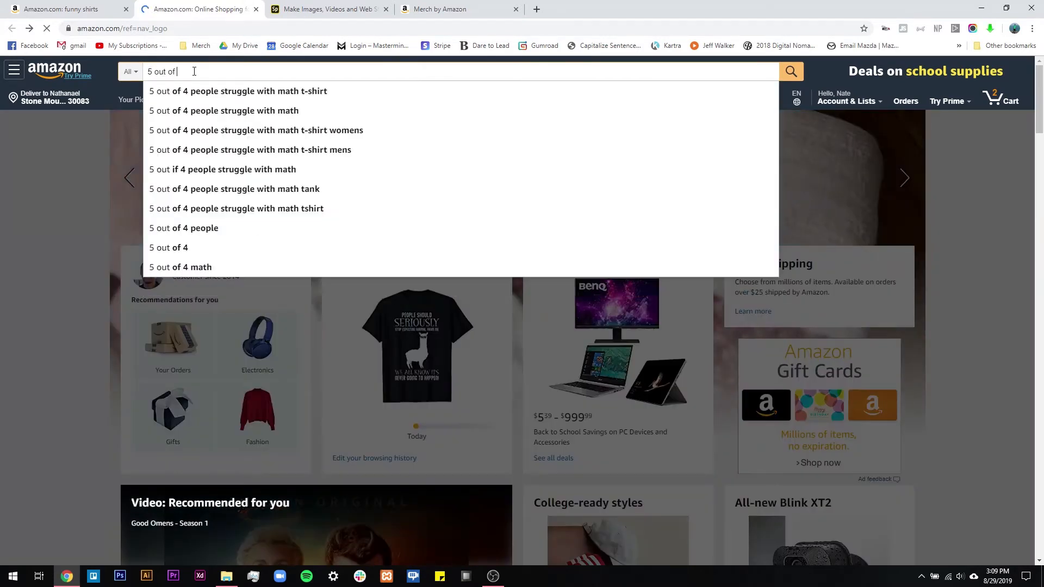
type(" 4 people")
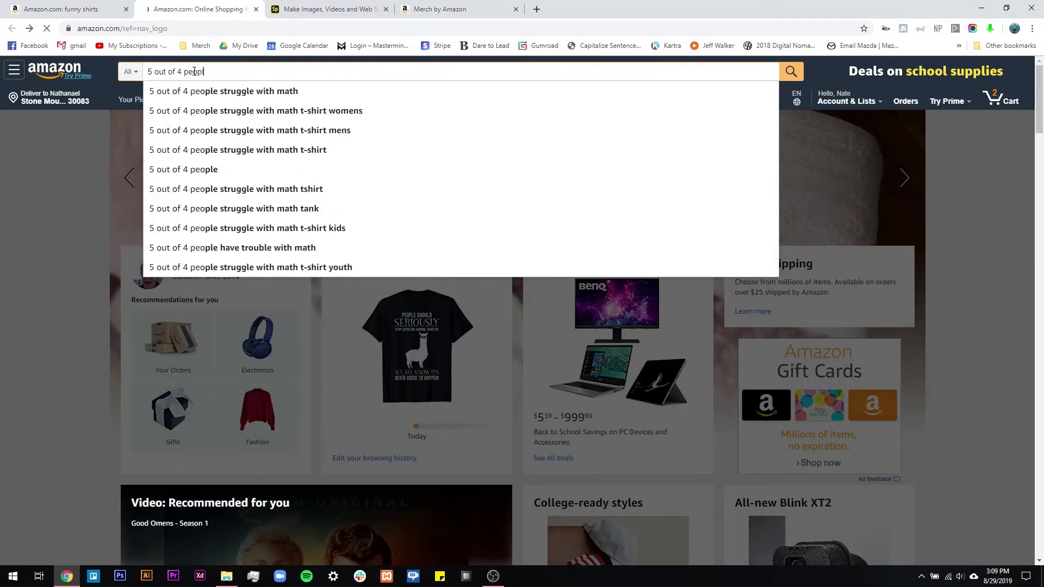
left_click(277, 155)
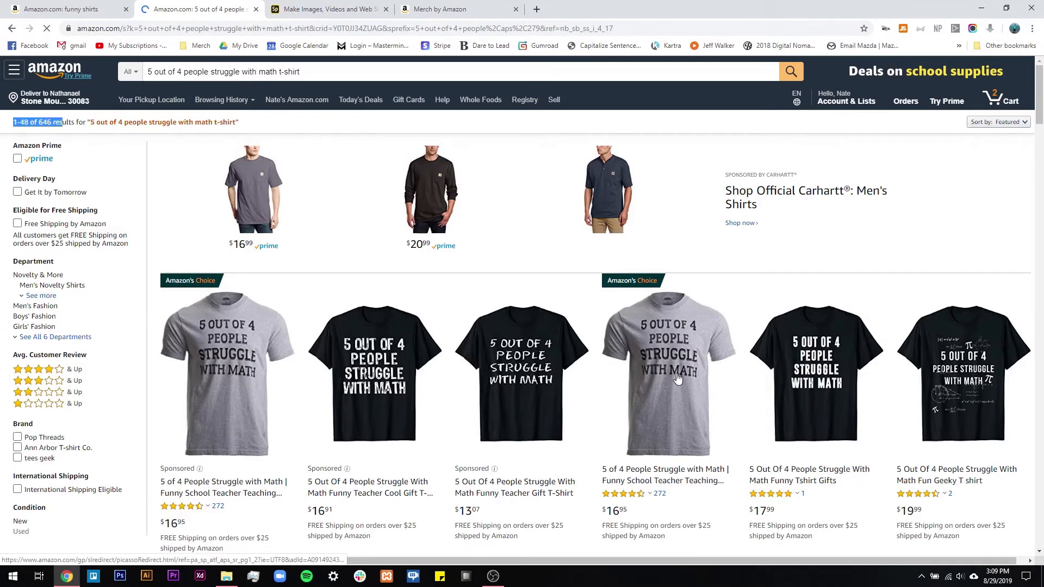
Examine the "5 out of 4 people struggle with math" shirt listings, comparing their designs, listing dates and Best Sellers Ranks.
scroll(410, 250, "down", 4)
scroll(410, 250, "down", 3)
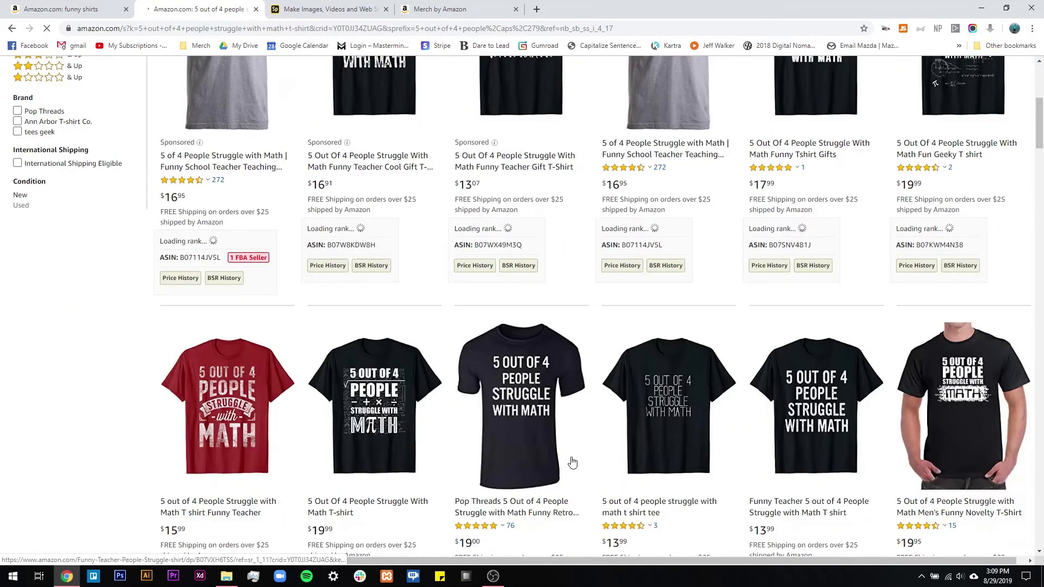
scroll(339, 380, "up", 4)
scroll(339, 381, "up", 1)
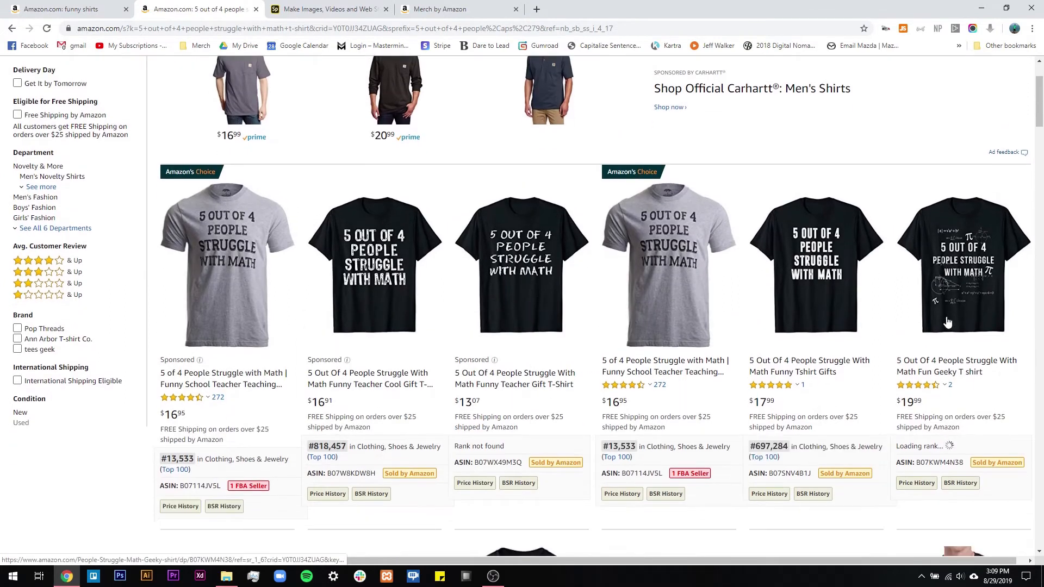
scroll(947, 322, "down", 1)
mouse_move(705, 213)
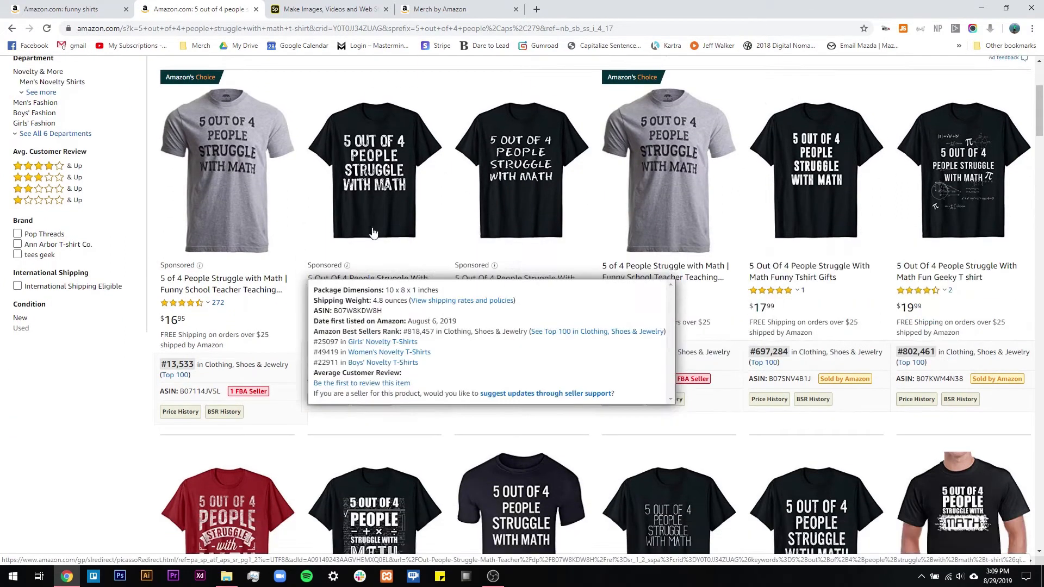
scroll(543, 240, "down", 3)
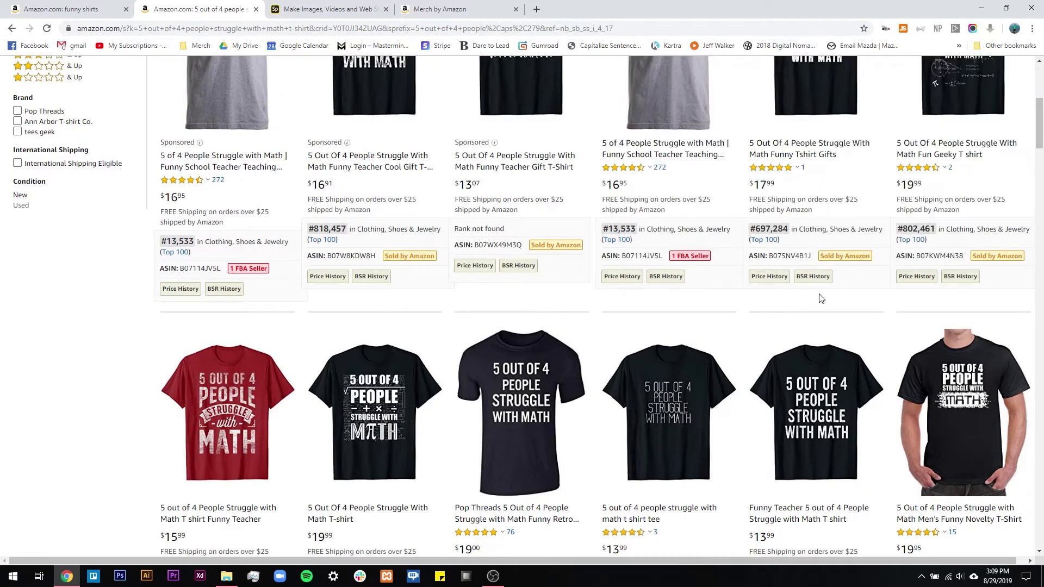
scroll(305, 364, "down", 4)
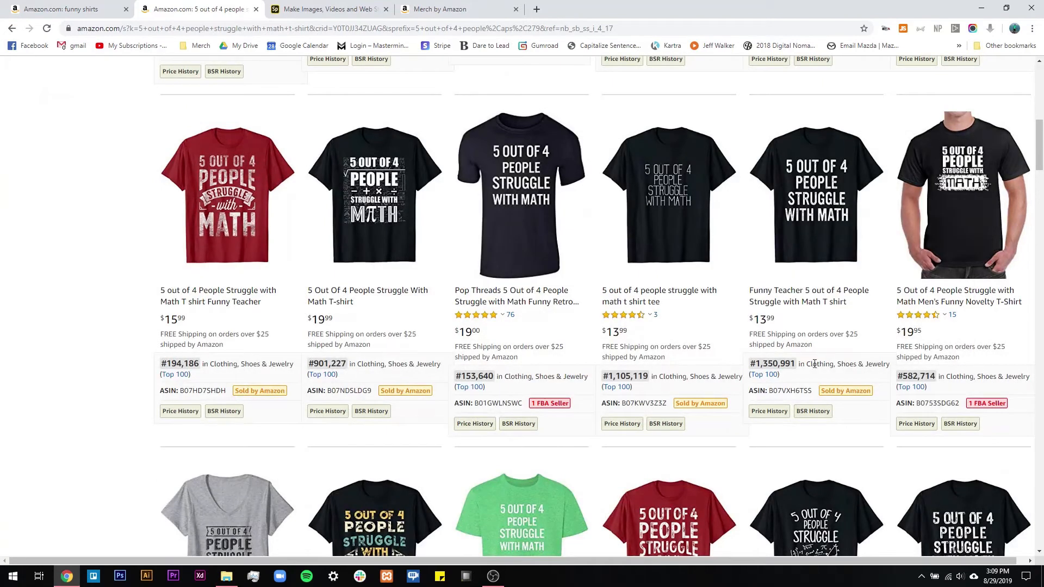
scroll(137, 268, "up", 8)
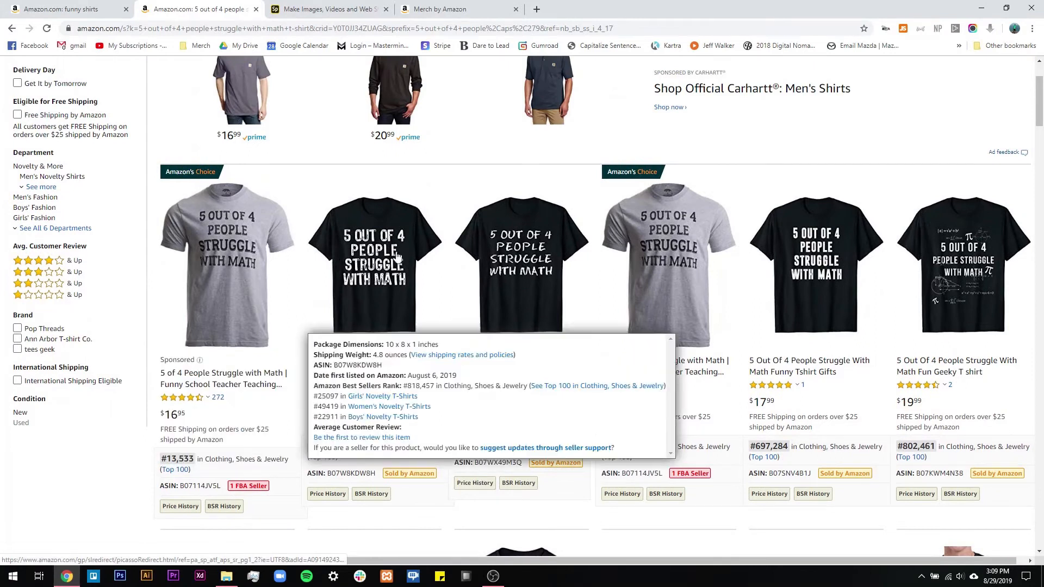
mouse_move(957, 279)
scroll(957, 279, "down", 6)
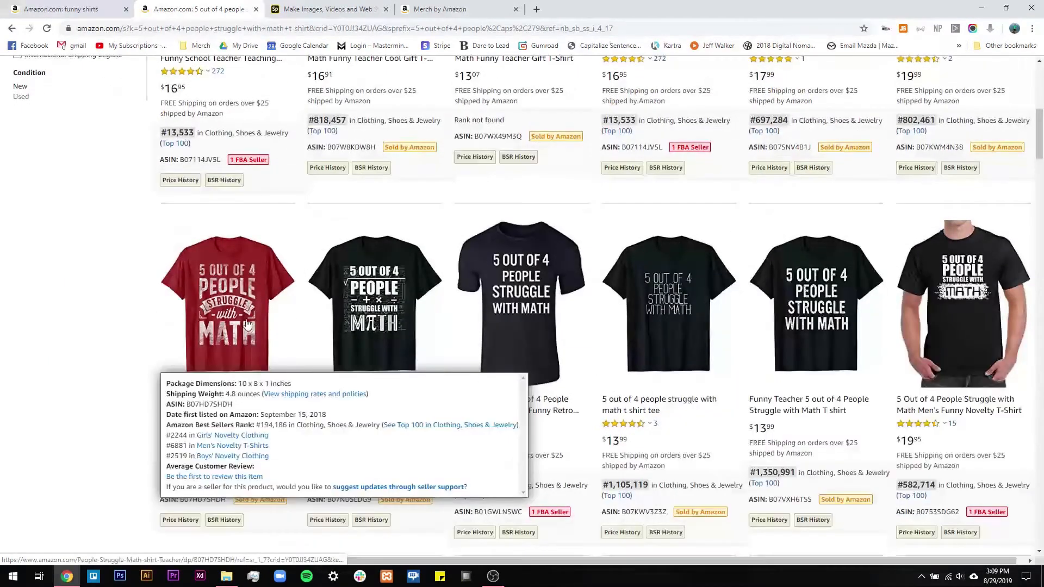
Compare the top two rows of "5 out of 4 people struggle with math" shirts by lettering style, listing date and sales rank.
mouse_move(573, 278)
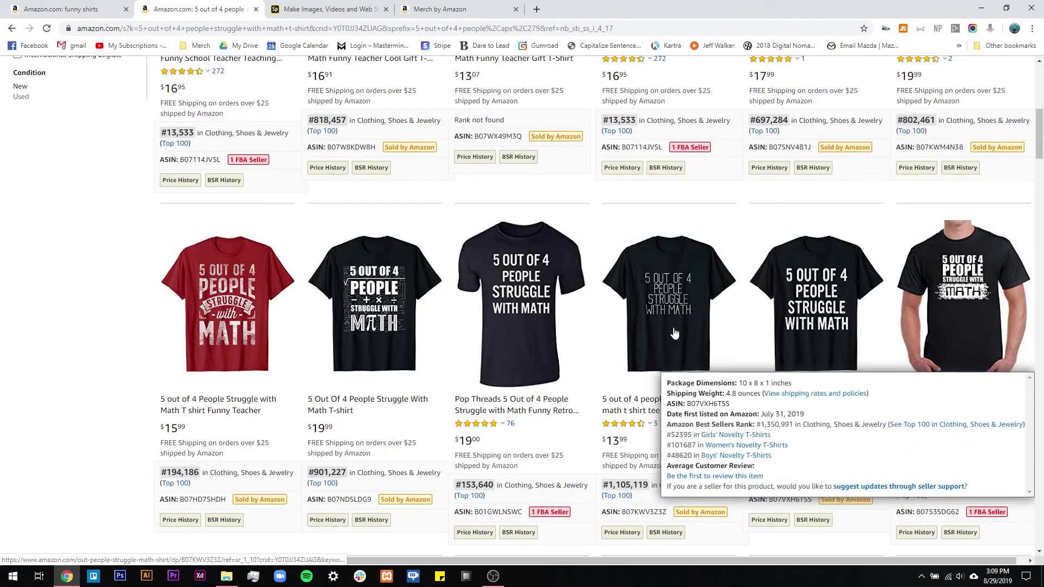
scroll(456, 278, "up", 2)
scroll(457, 278, "up", 4)
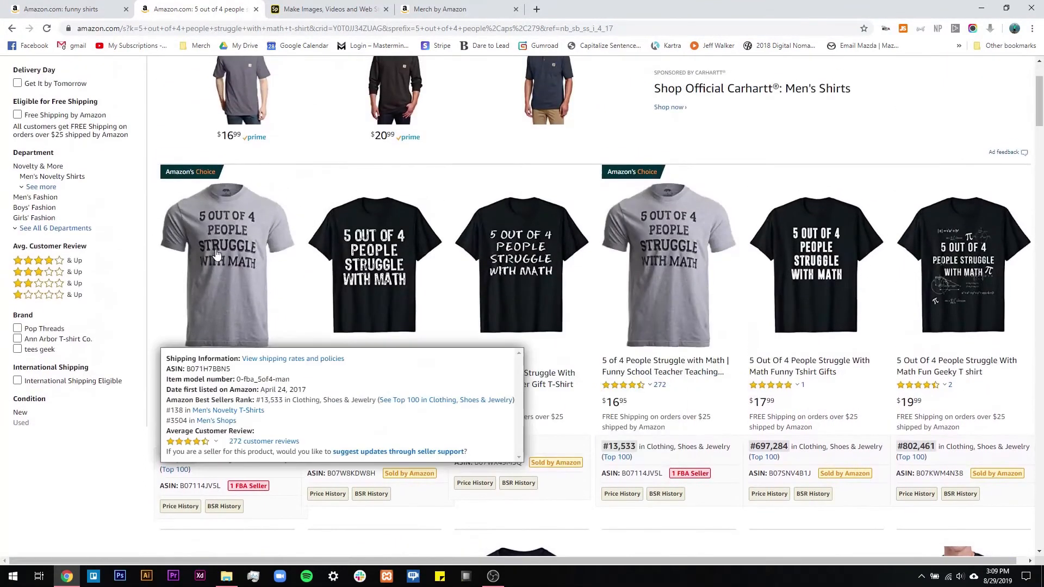
mouse_move(982, 306)
scroll(981, 306, "down", 1)
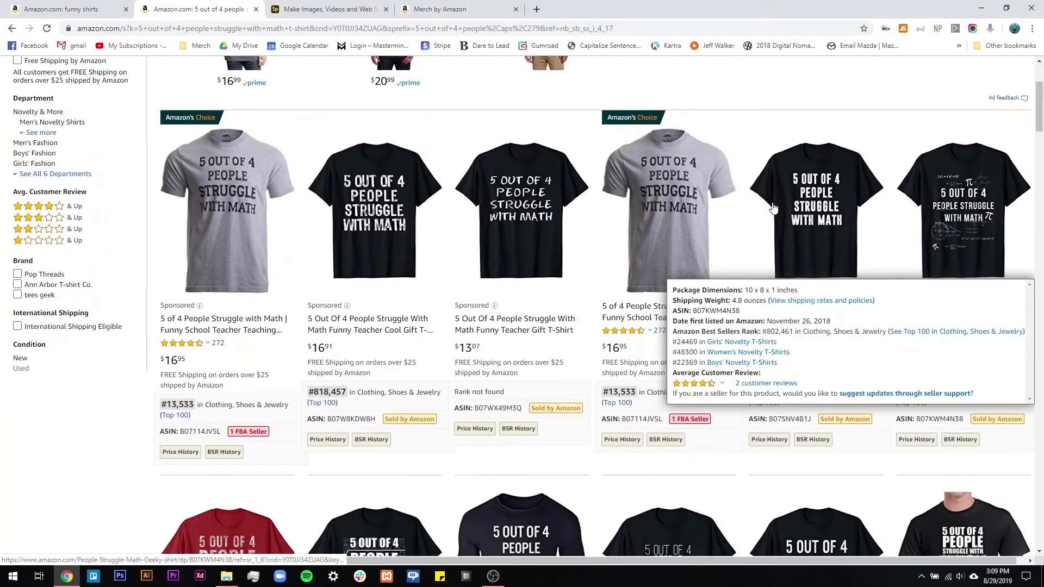
scroll(901, 219, "down", 5)
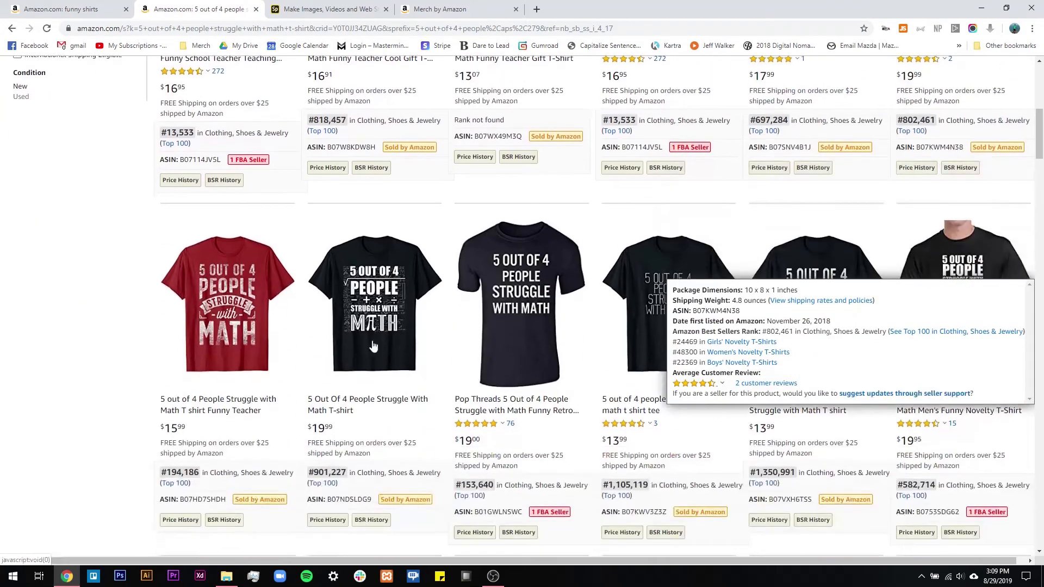
scroll(435, 294, "up", 5)
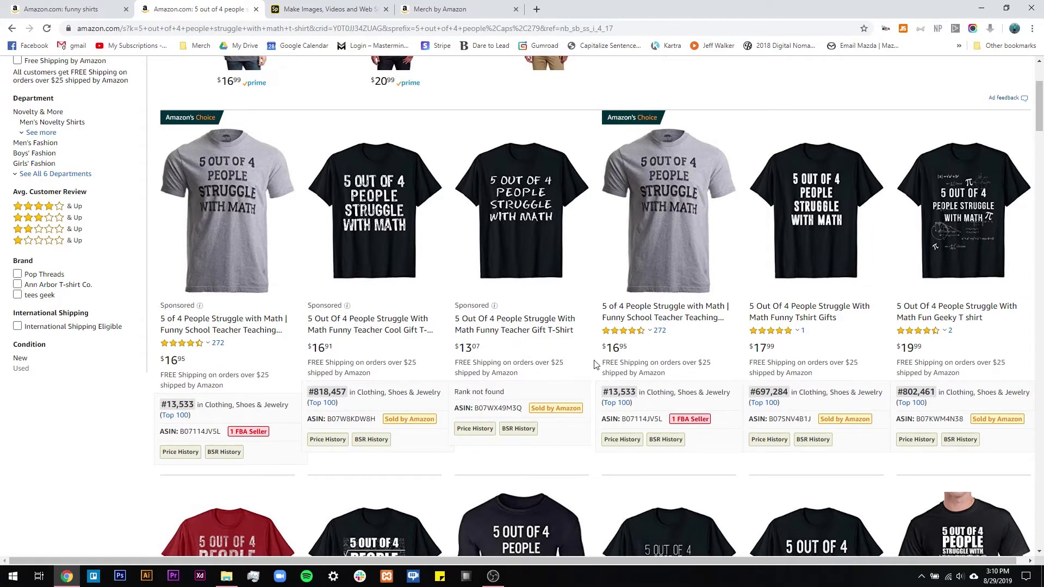
scroll(597, 363, "down", 4)
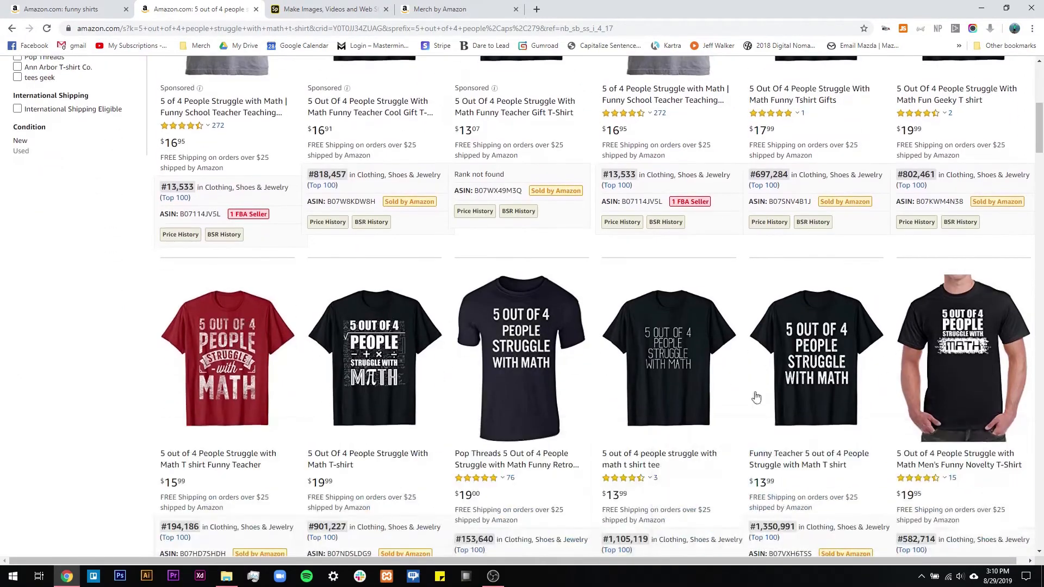
scroll(234, 305, "up", 1)
Return to the "funny shirts" results and browse further listings for another slogan, checking the "Save the Chubby Unicorns" shirt's listing date and rank.
left_click(74, 8)
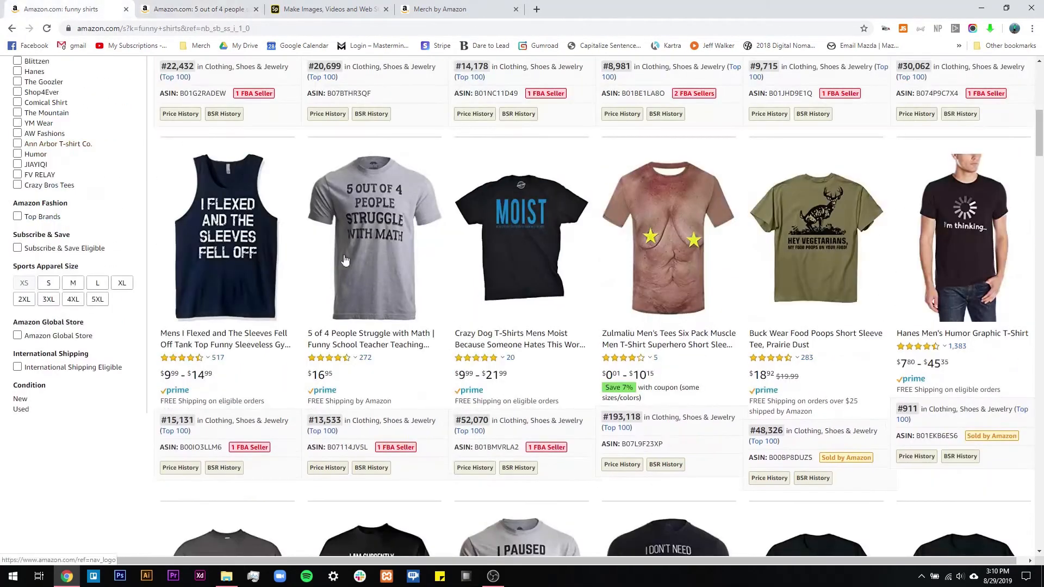
scroll(348, 304, "down", 6)
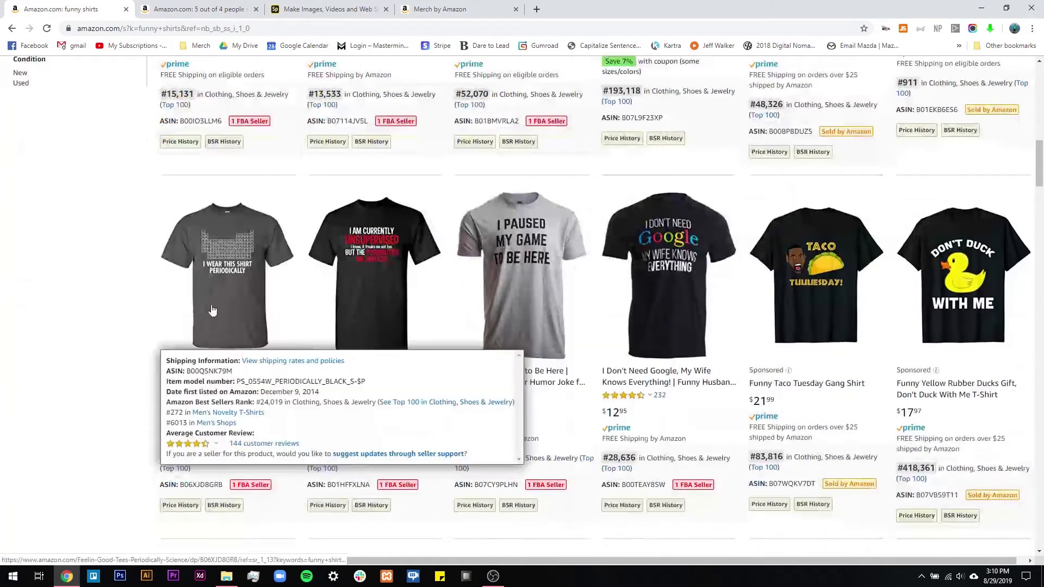
scroll(140, 309, "down", 5)
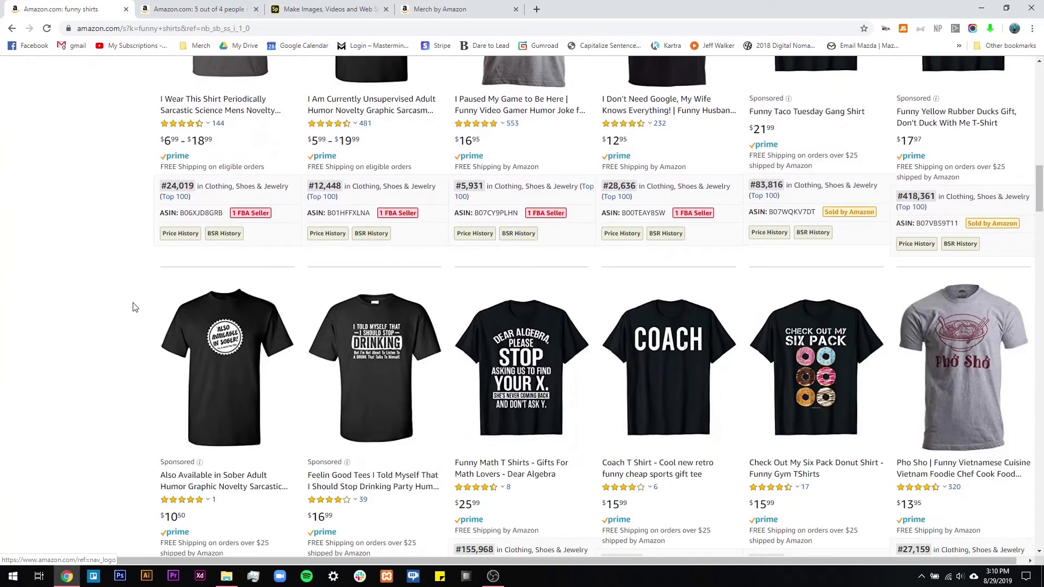
scroll(130, 302, "down", 10)
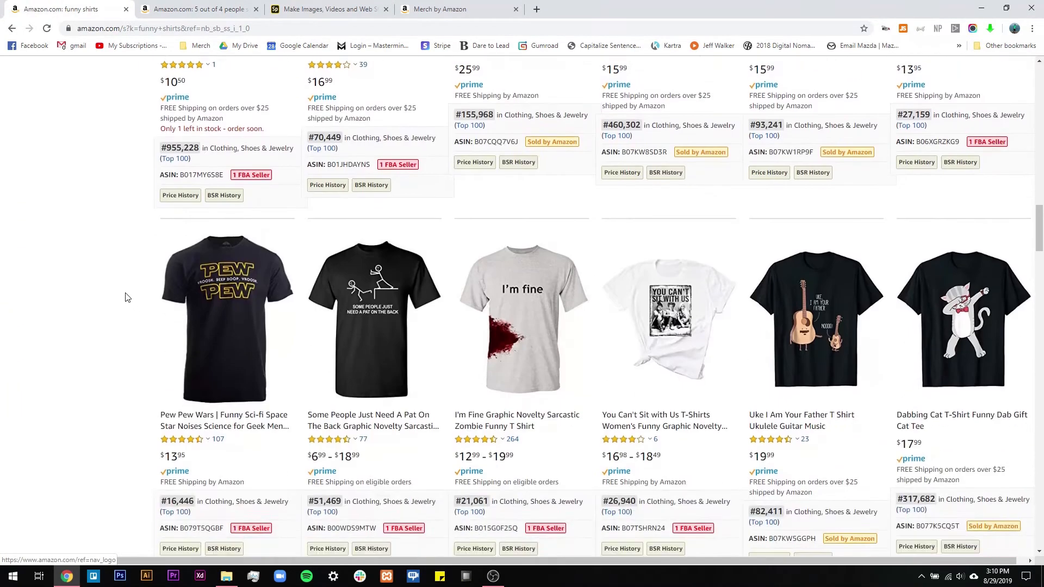
scroll(125, 297, "down", 10)
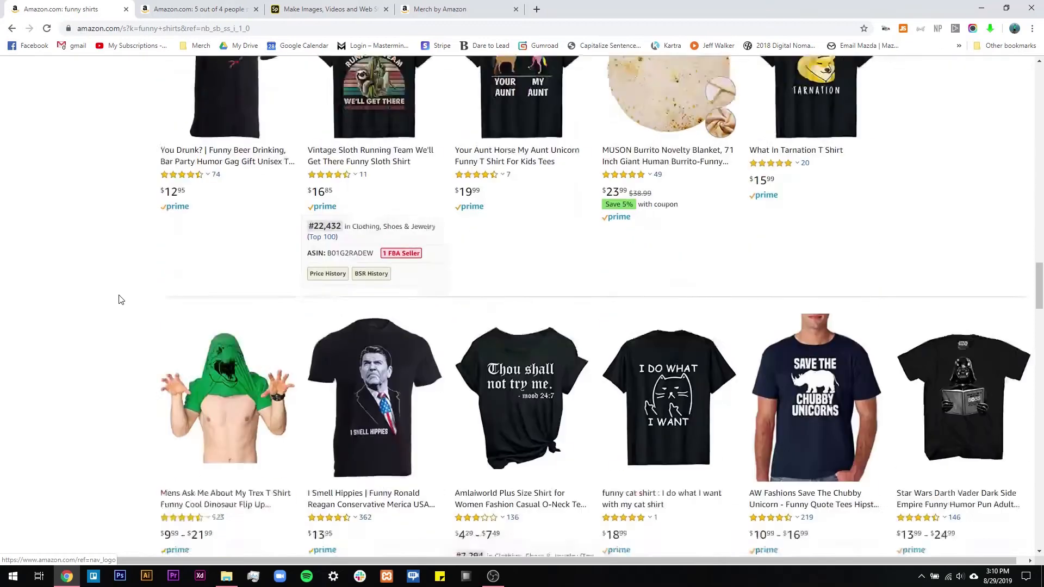
scroll(121, 299, "down", 12)
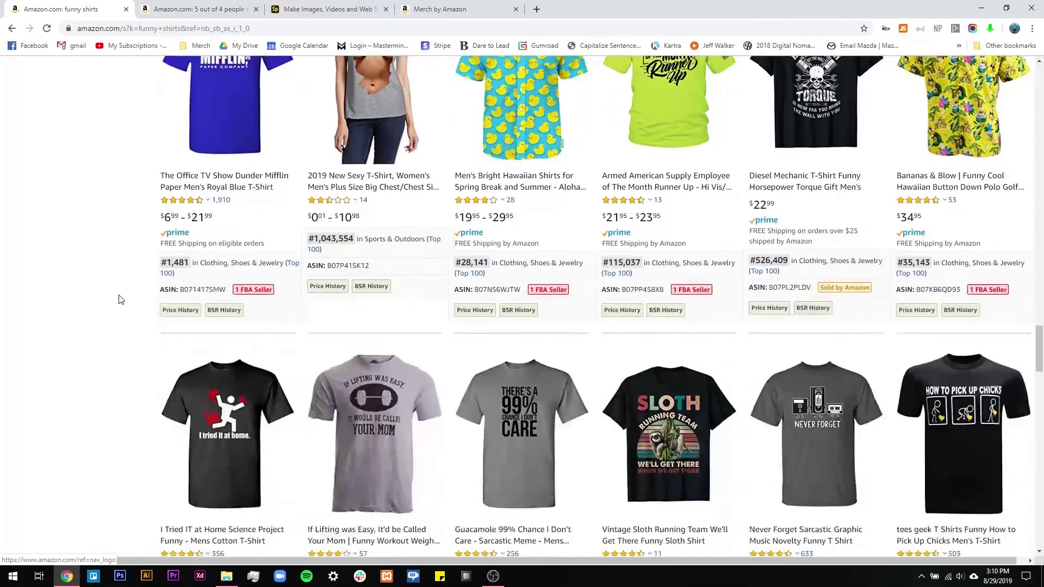
scroll(119, 300, "down", 9)
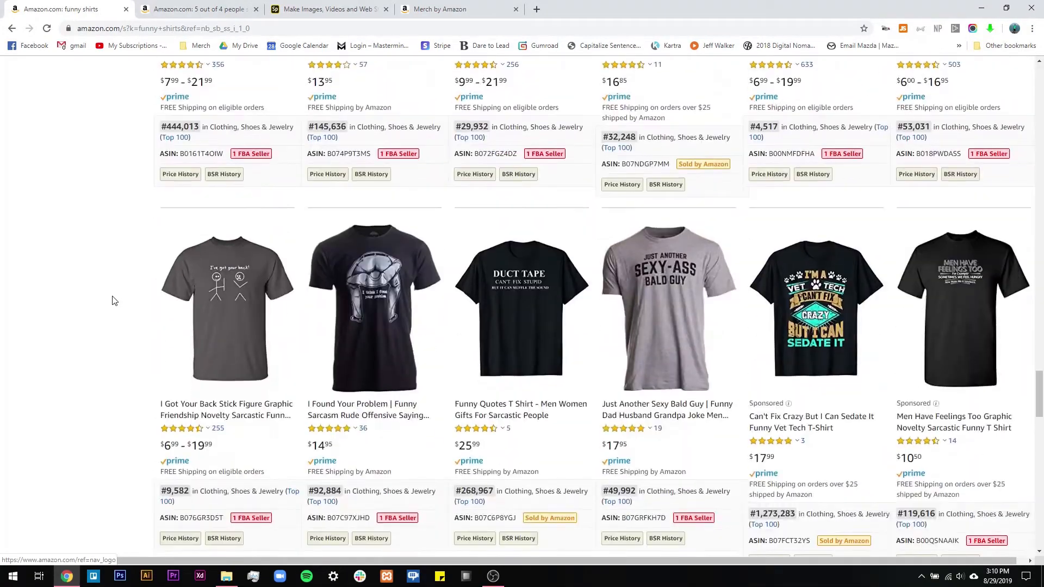
scroll(114, 301, "down", 6)
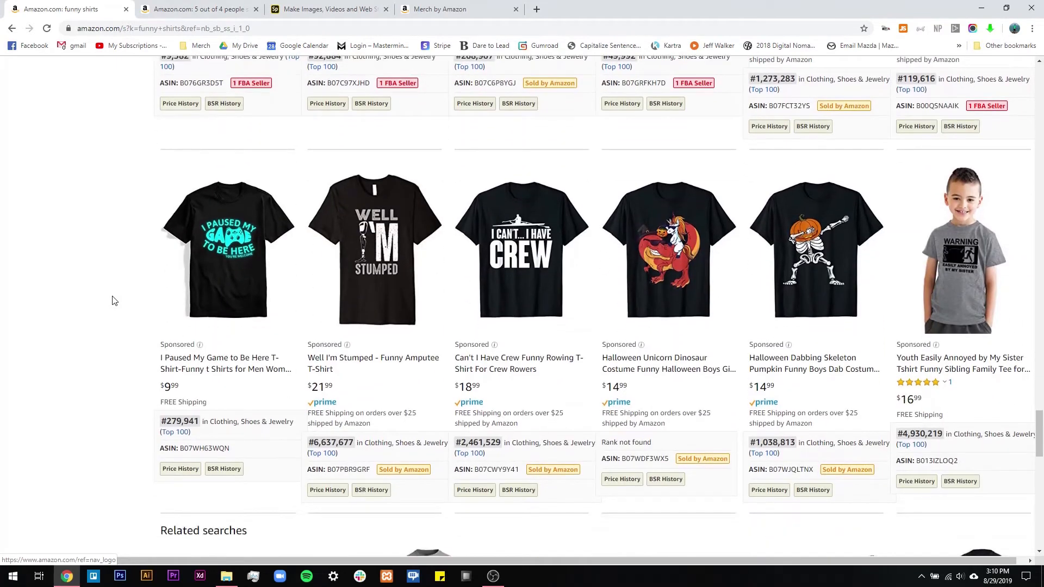
scroll(114, 301, "down", 6)
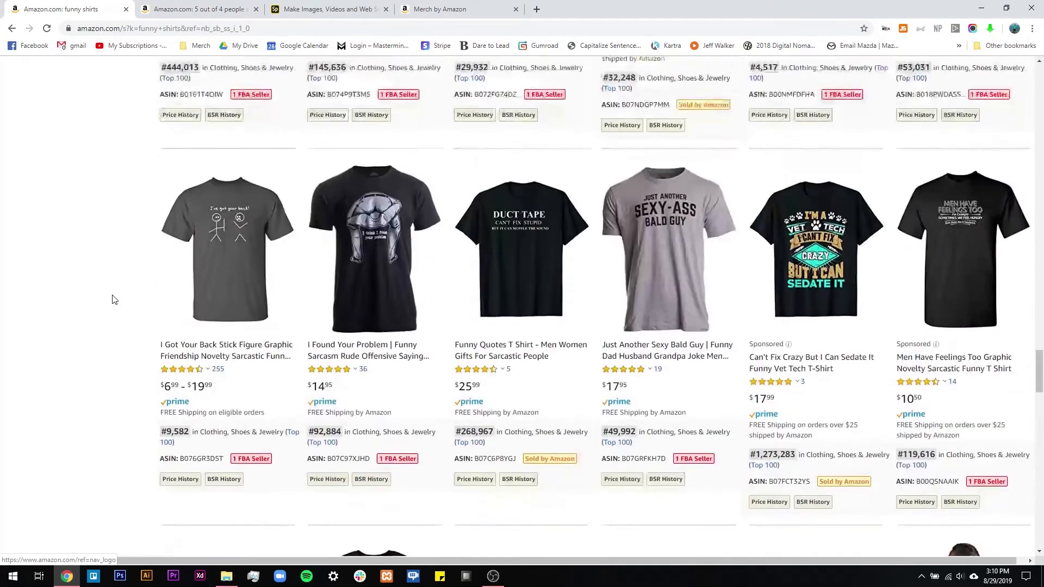
scroll(114, 300, "up", 1)
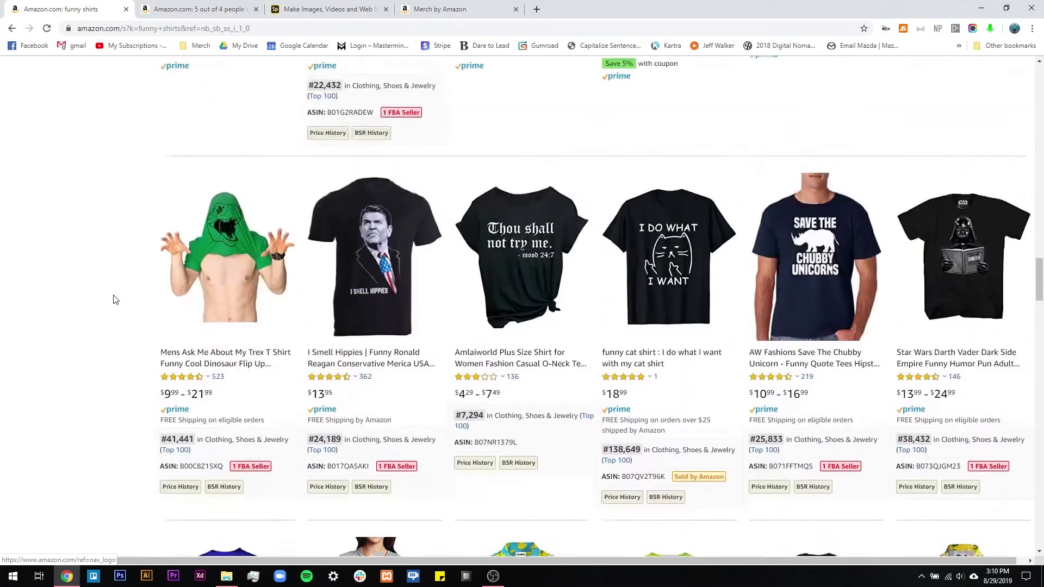
mouse_move(827, 293)
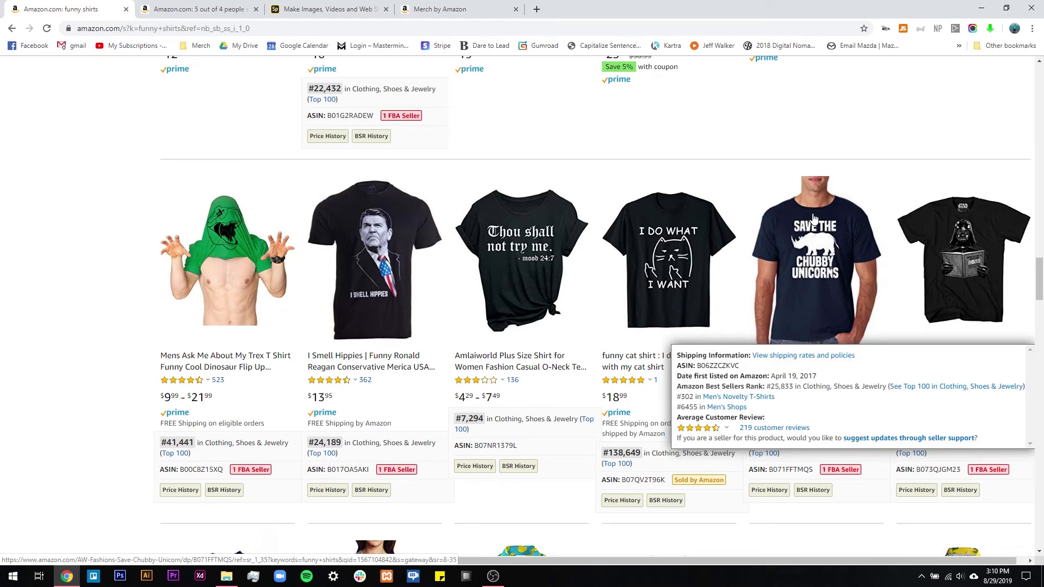
Replace the math slogan search in the other Amazon tab with a search for "save the chubby unicorn tshirt".
left_click(247, 10)
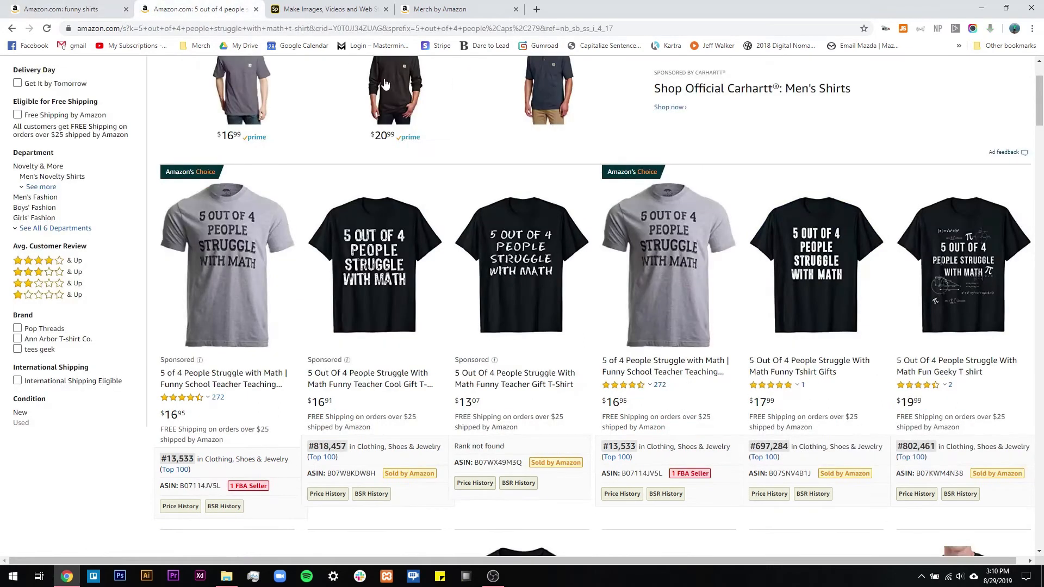
scroll(385, 85, "up", 2)
left_click_drag(341, 70, 161, 66)
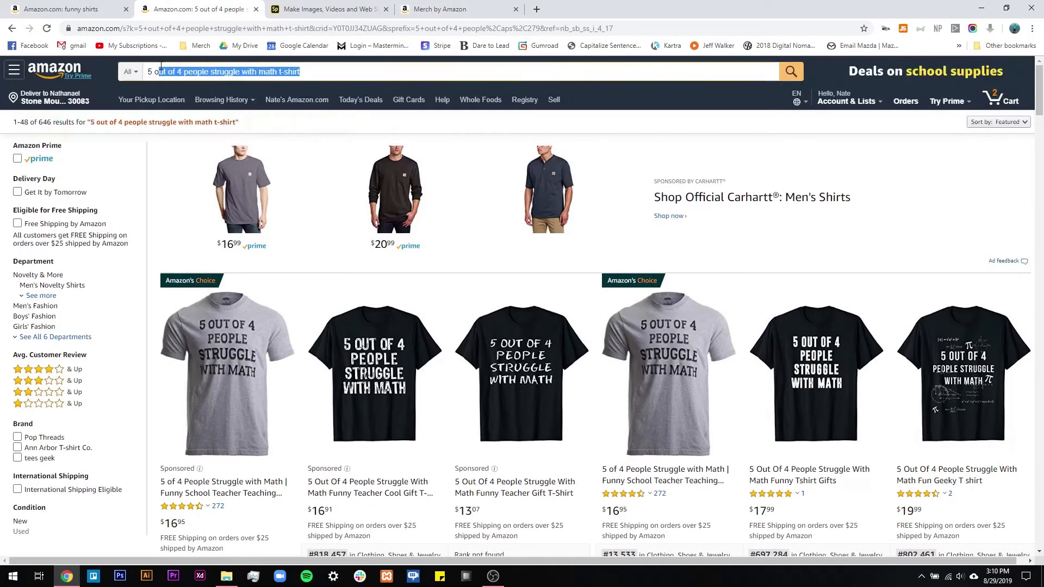
key("BackSpace")
key("BackSpace")
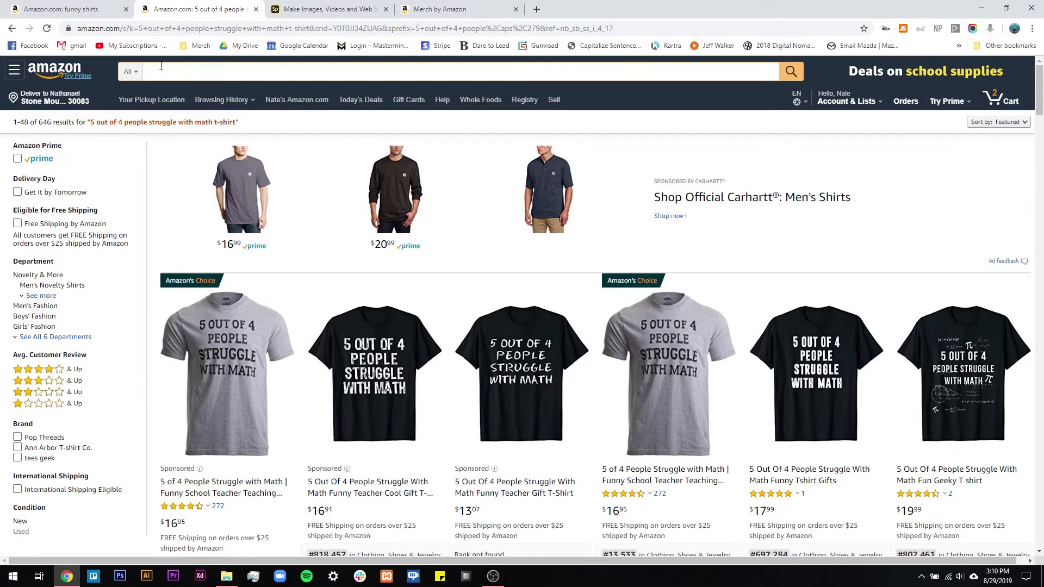
type("save the hu")
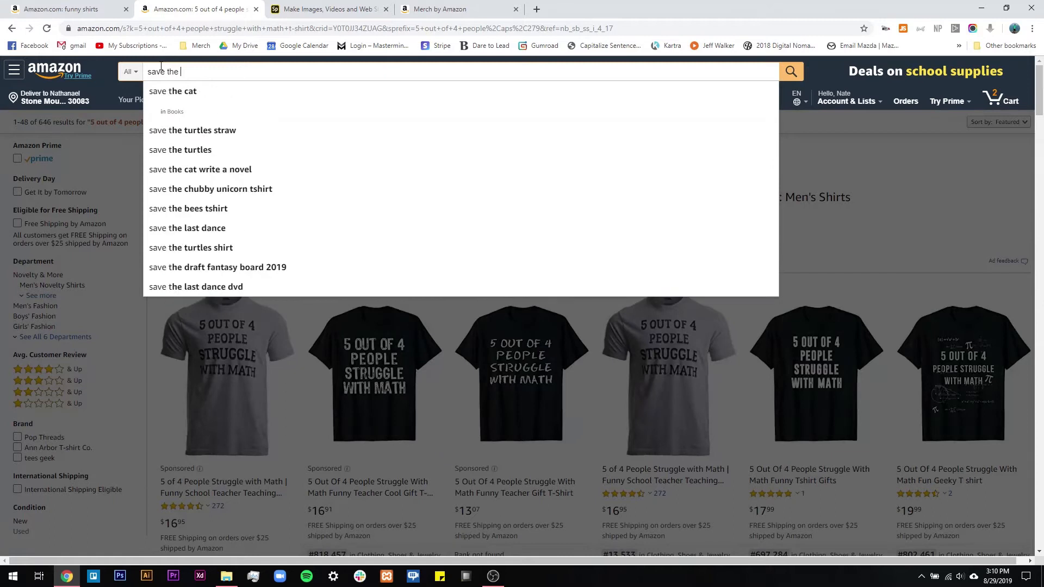
key("BackSpace")
key("BackSpace")
type("chubby")
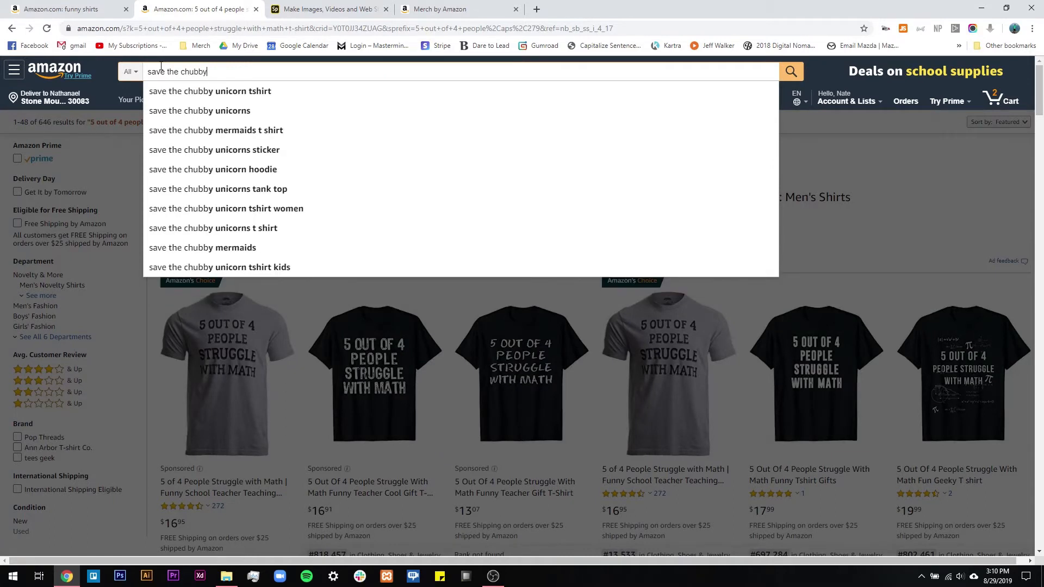
left_click(239, 110)
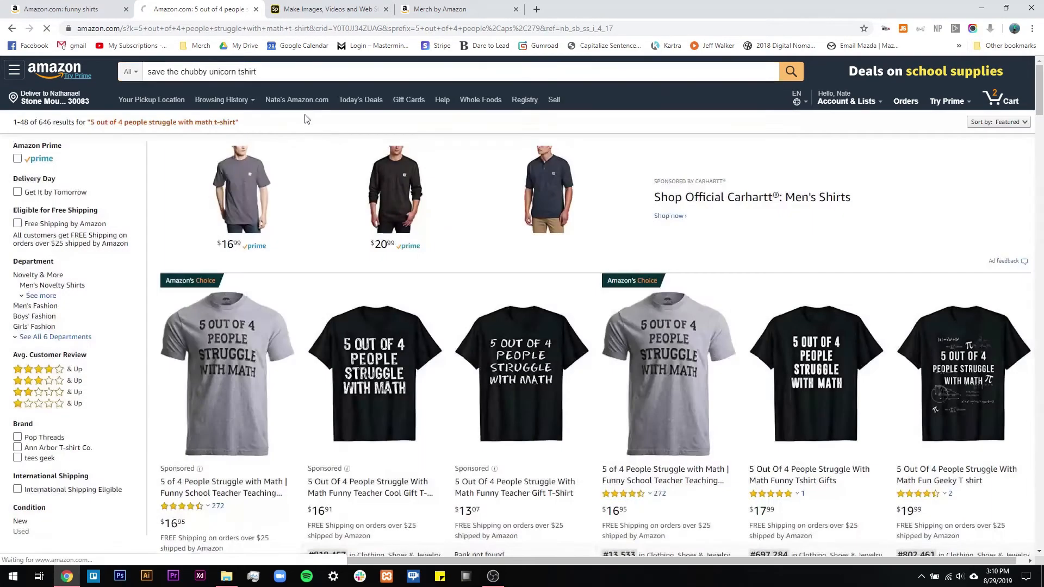
Examine the "save the chubby unicorn tshirt" result count and listings, comparing the designs, listing dates and Best Sellers Ranks.
left_click_drag(63, 122, 24, 122)
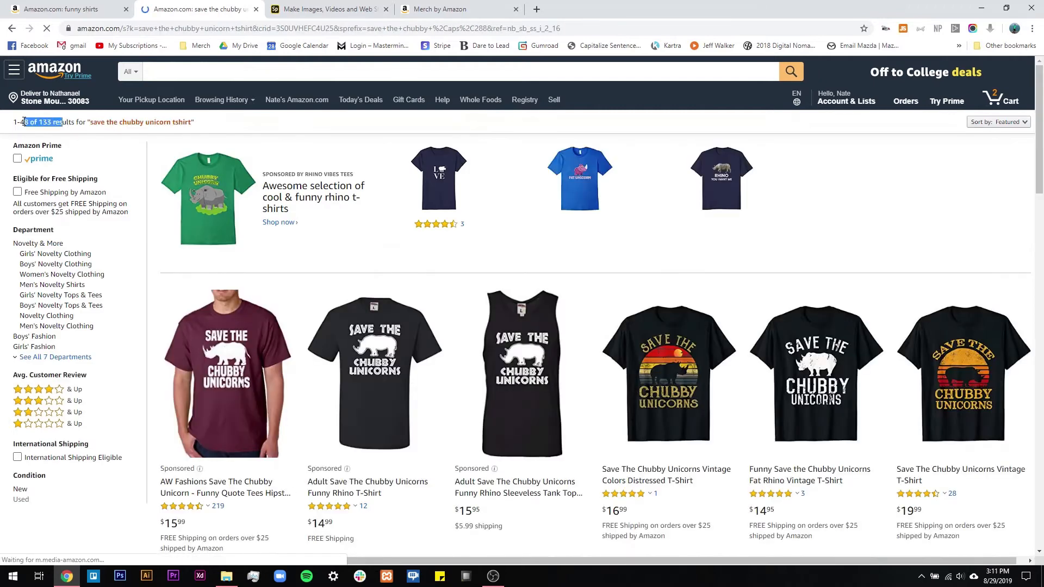
scroll(250, 233, "down", 4)
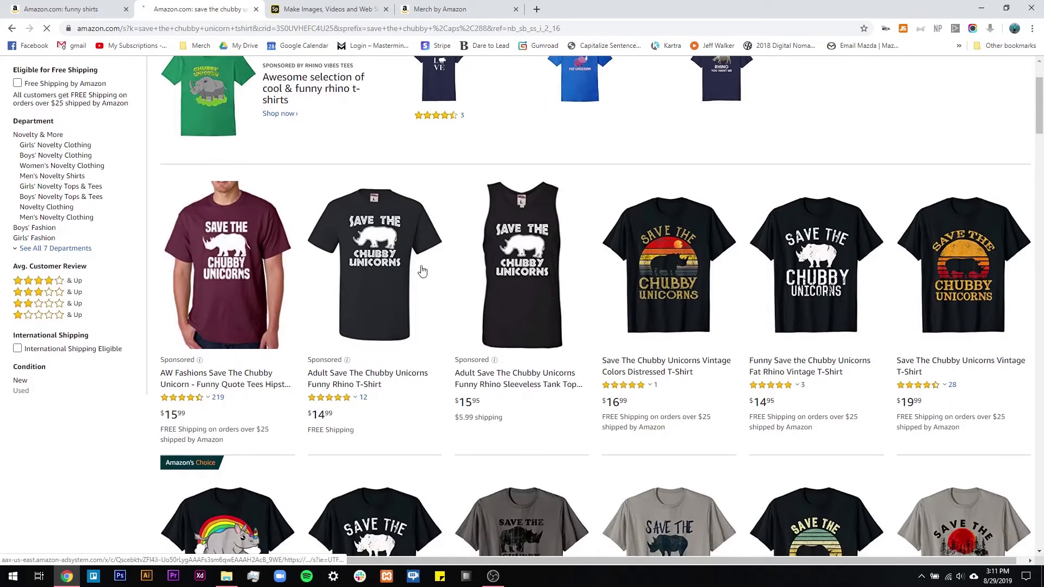
scroll(590, 355, "down", 2)
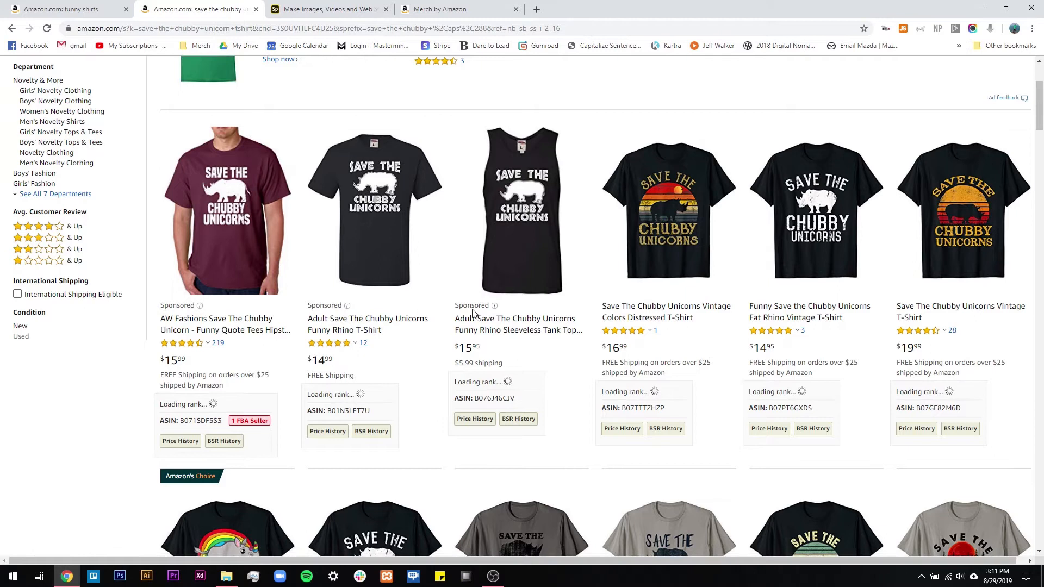
scroll(901, 212, "down", 4)
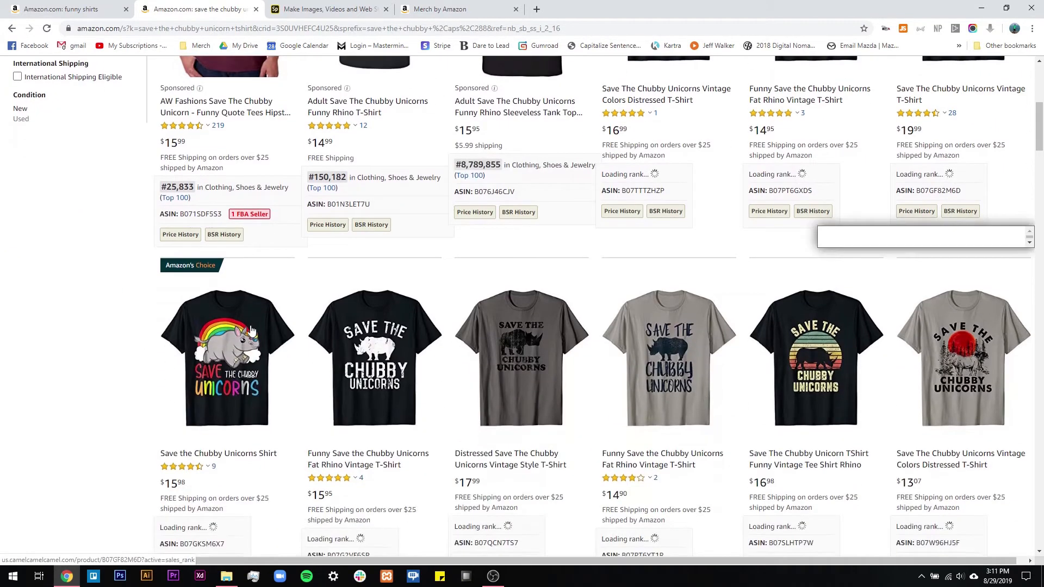
scroll(925, 370, "down", 7)
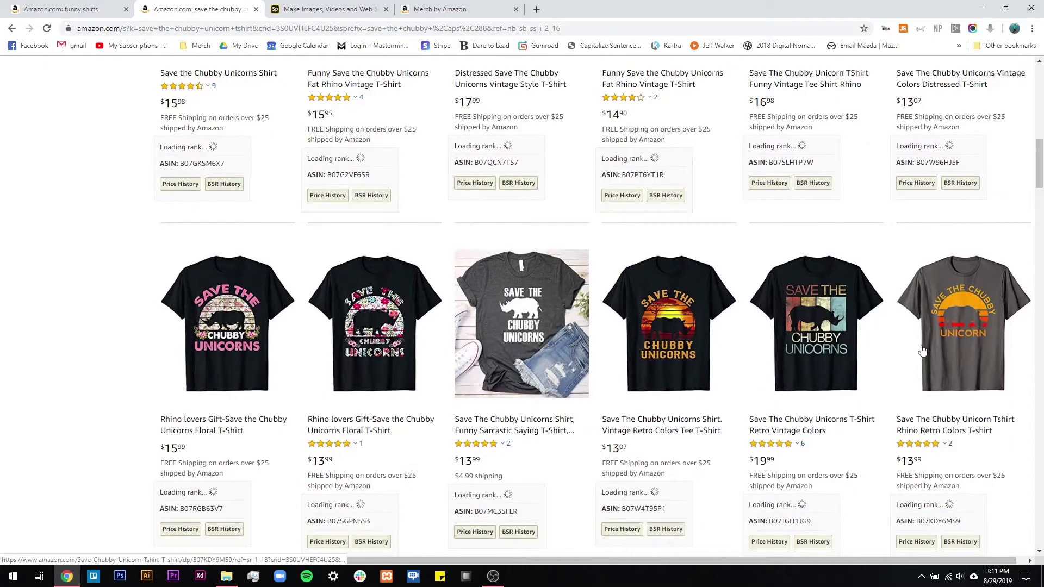
scroll(919, 344, "up", 6)
scroll(856, 309, "up", 7)
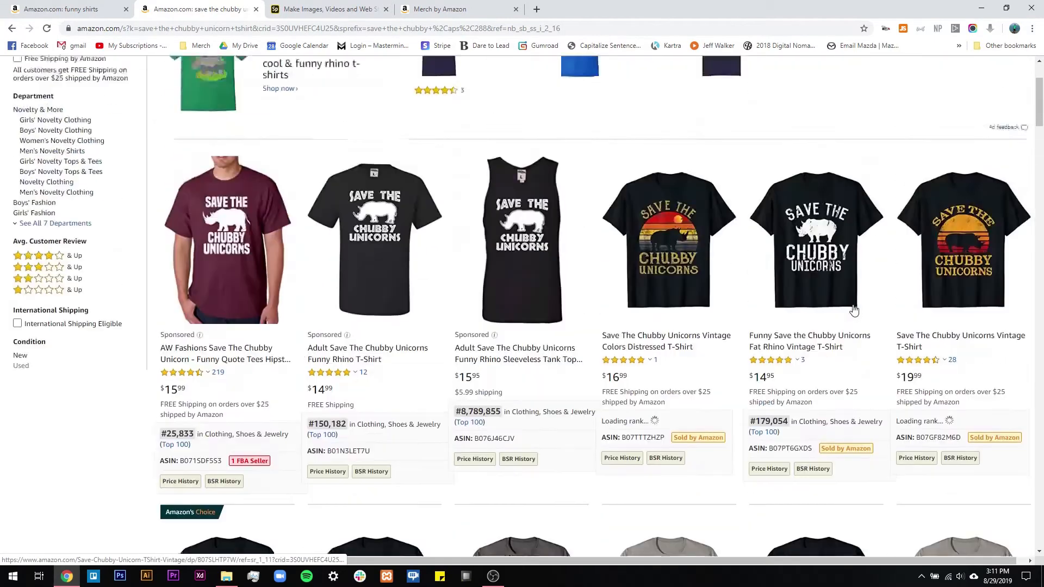
scroll(835, 282, "down", 2)
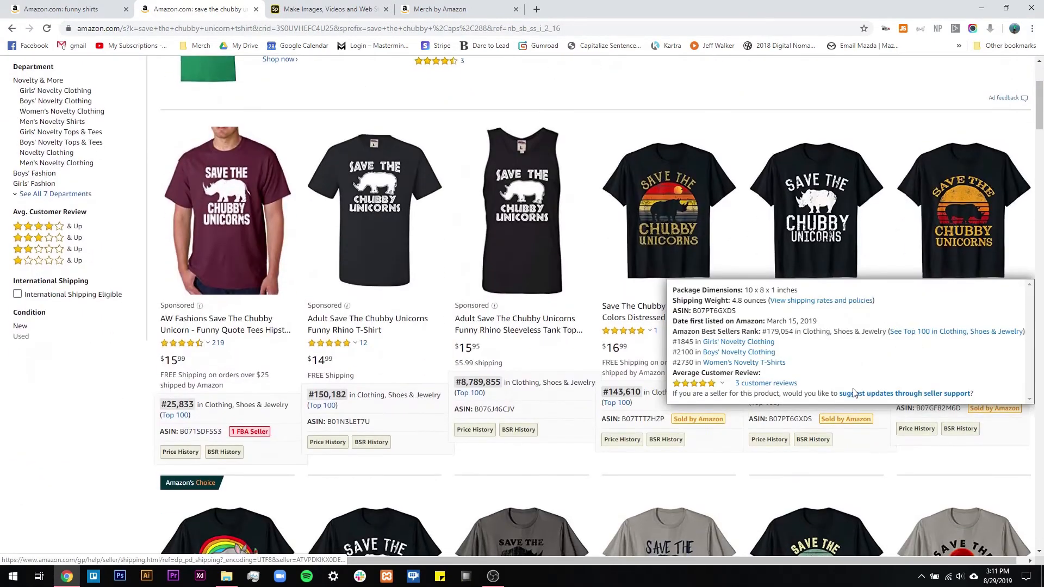
mouse_move(753, 445)
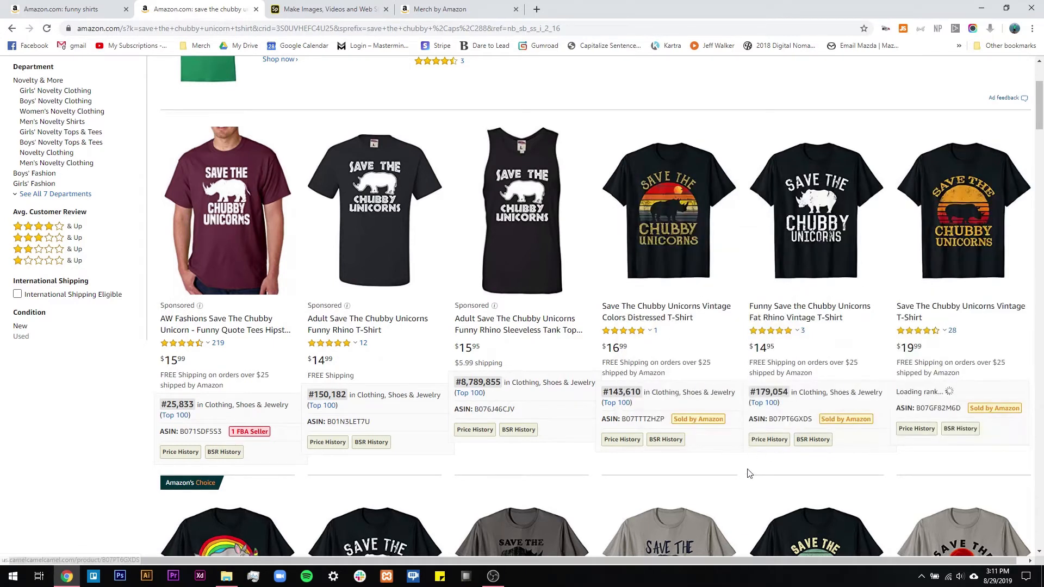
Recheck the chubby unicorn search's result count against the sales ranks of the first row of shirts.
scroll(744, 475, "up", 3)
left_click_drag(24, 122, 63, 122)
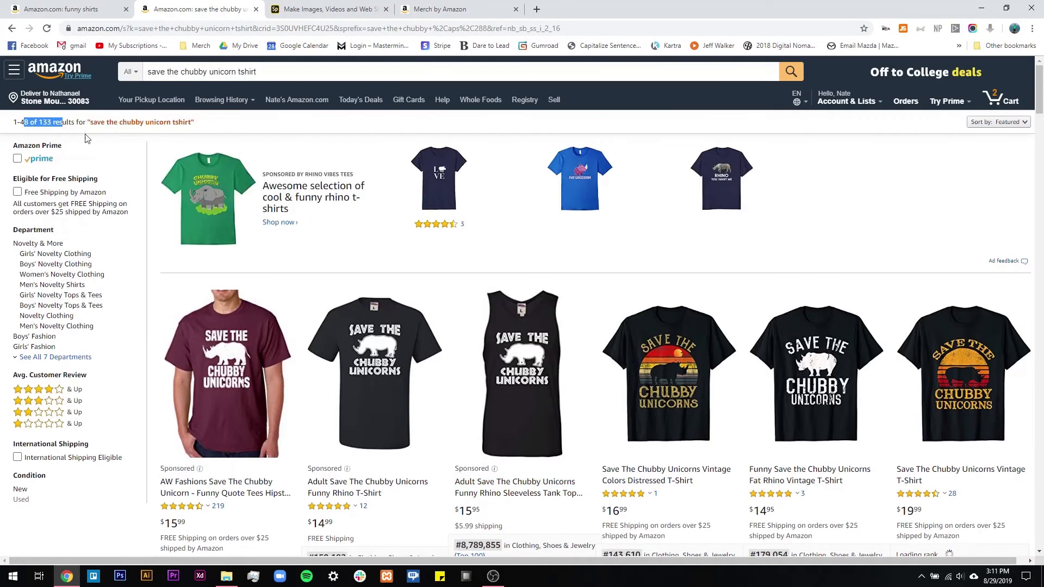
scroll(585, 347, "down", 5)
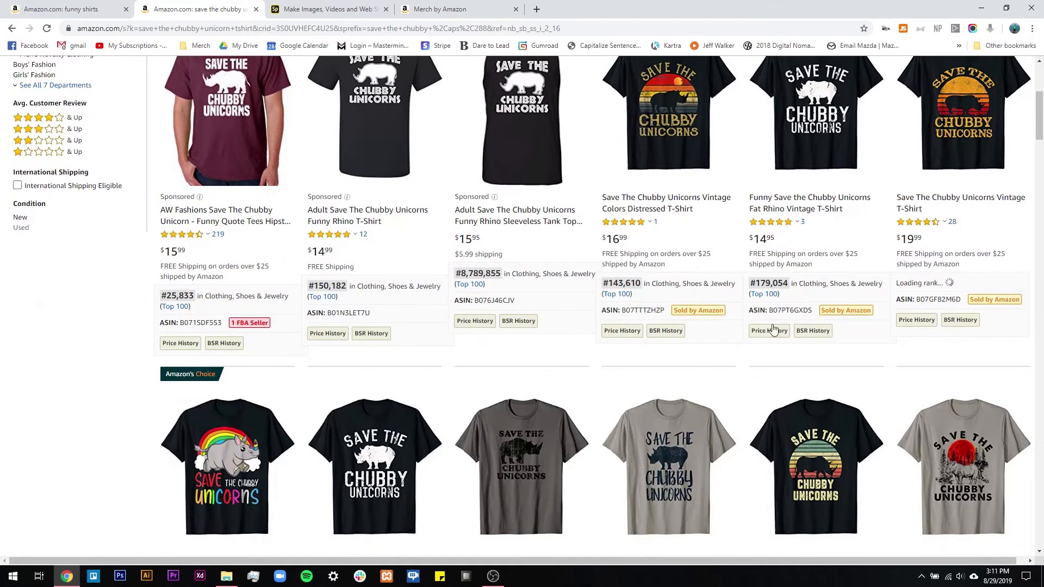
scroll(773, 330, "up", 5)
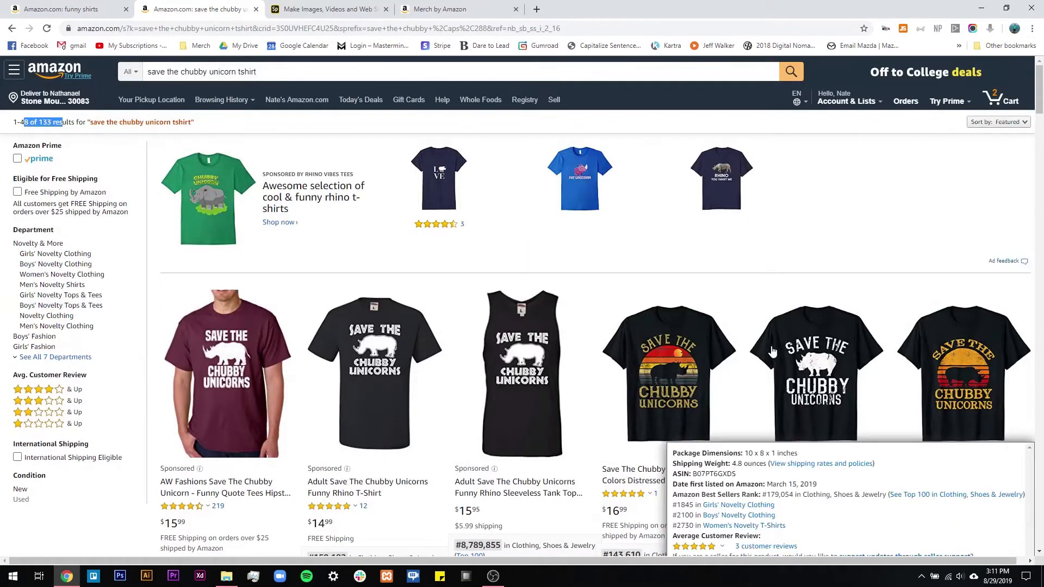
scroll(747, 295, "down", 1)
scroll(746, 295, "down", 4)
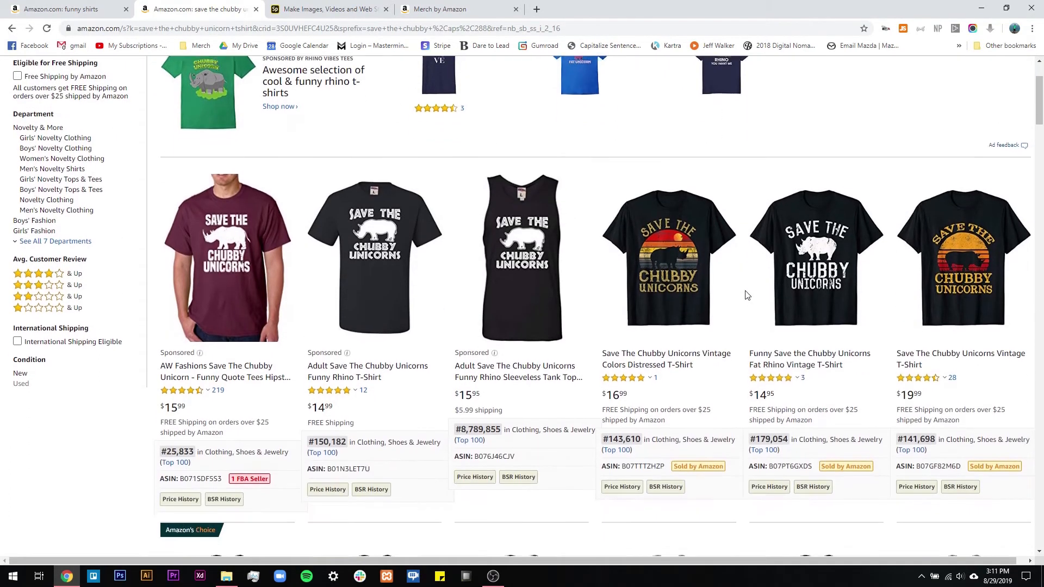
Examine further rows of chubby unicorn shirts, comparing their designs, listing dates and Best Sellers Ranks.
scroll(585, 339, "down", 1)
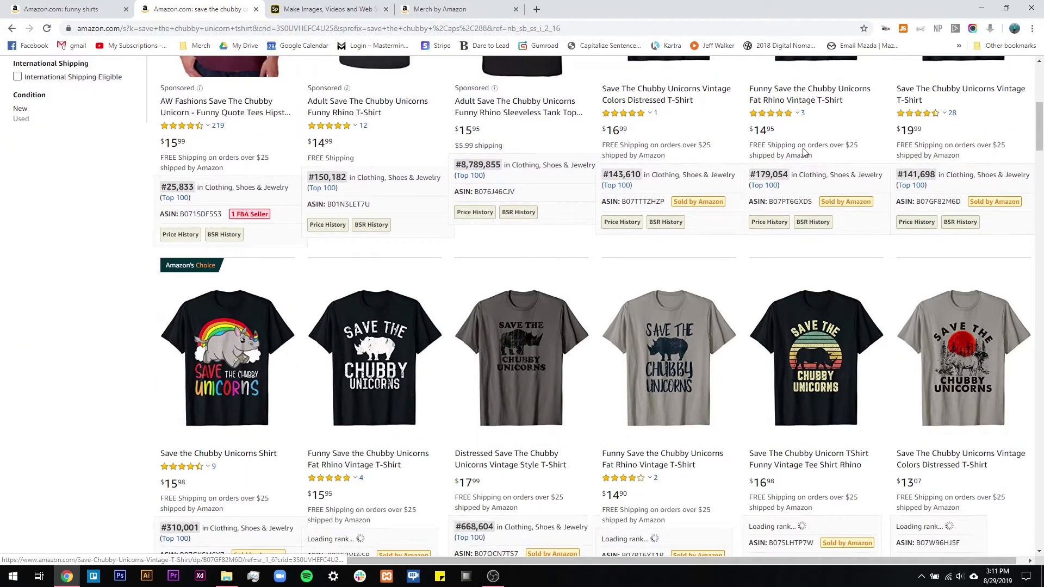
scroll(631, 275, "up", 1)
scroll(611, 182, "up", 1)
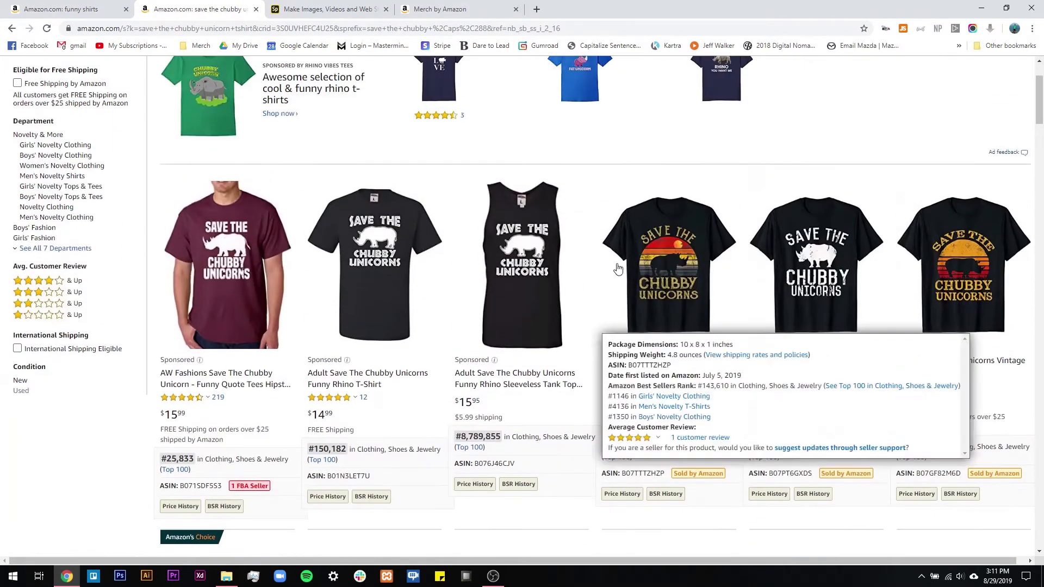
scroll(610, 182, "down", 1)
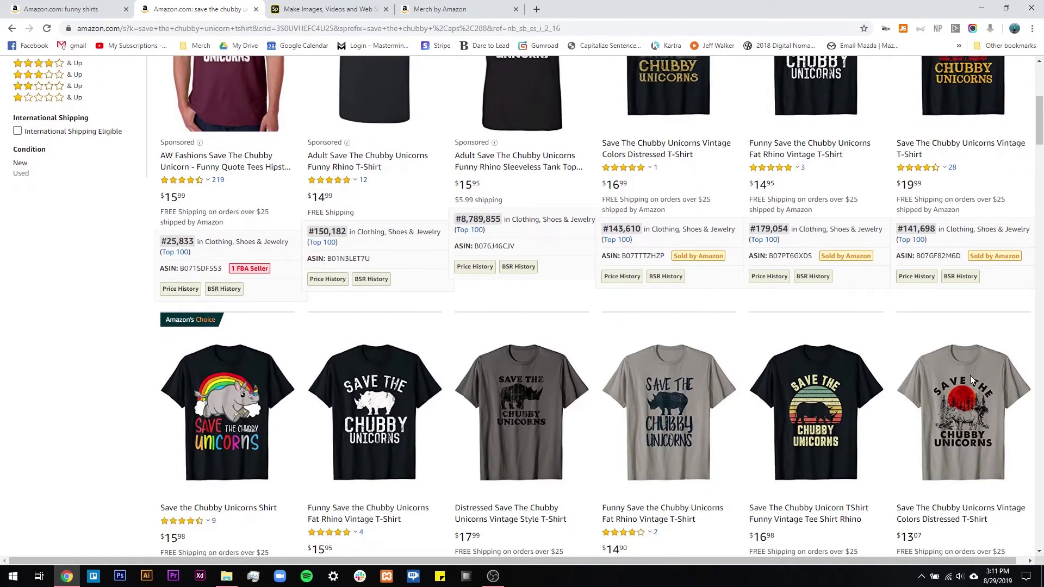
scroll(386, 412, "down", 1)
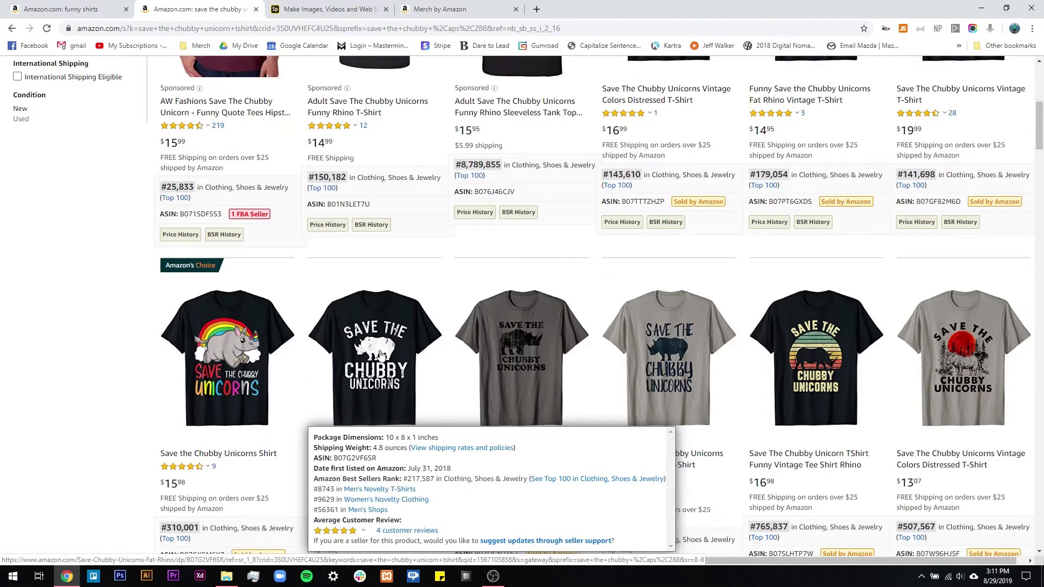
mouse_move(515, 346)
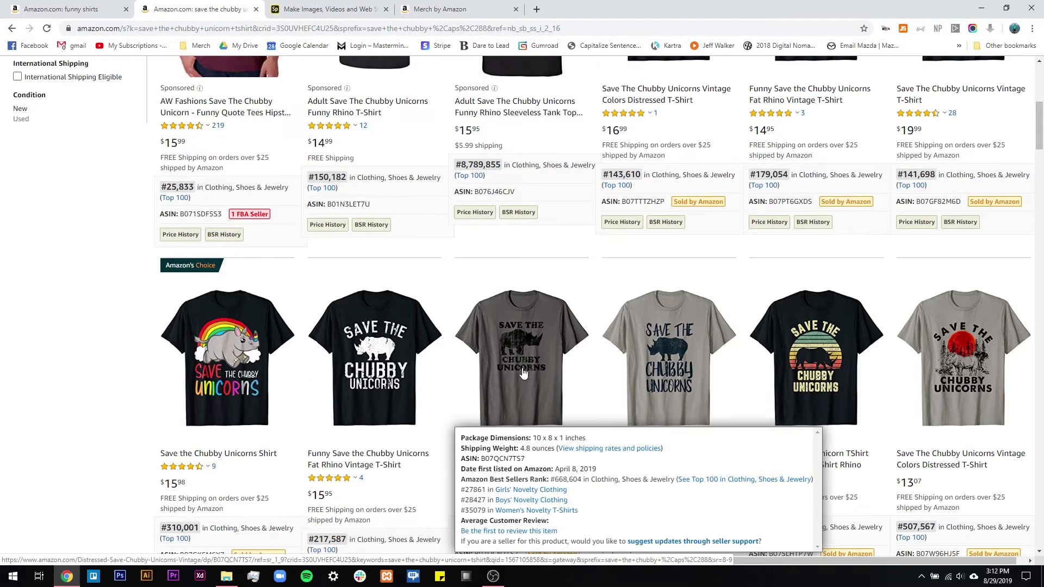
mouse_move(678, 367)
mouse_move(993, 337)
scroll(993, 338, "down", 1)
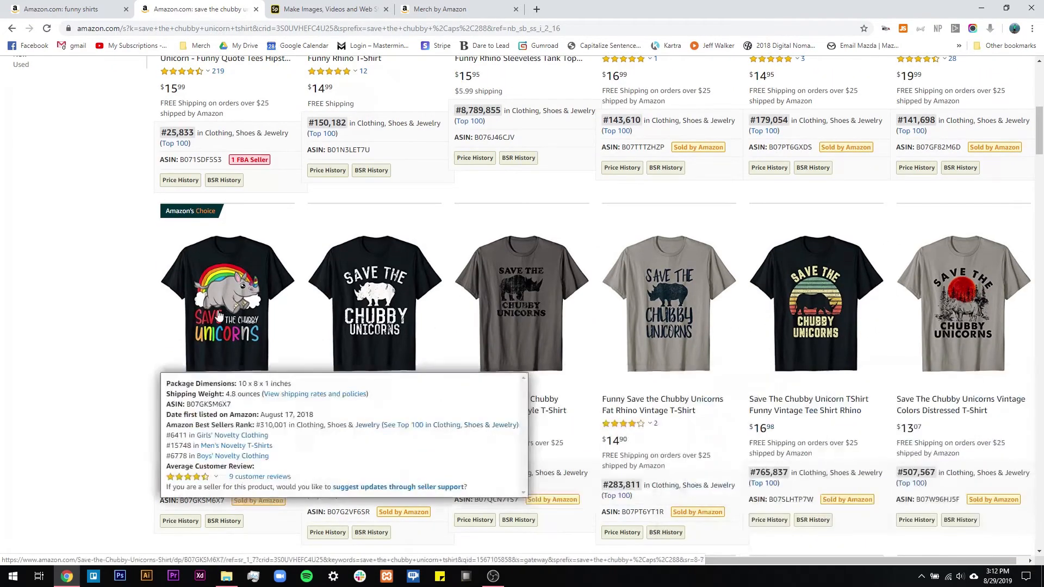
scroll(207, 272, "down", 4)
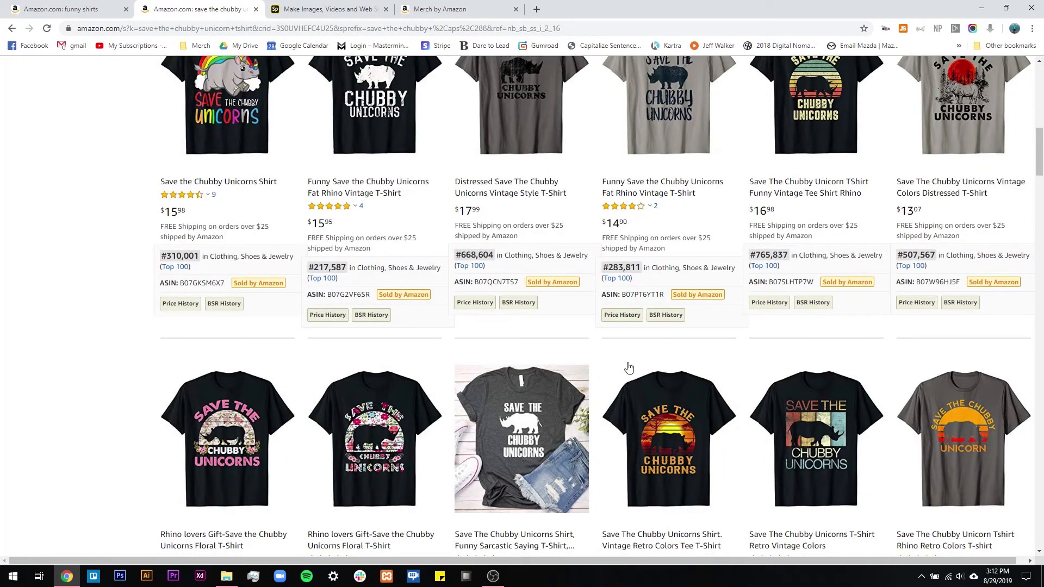
Run a TESS trademark search for "save the chubby unicorn", then close the trademark page and return to the Amazon results.
scroll(326, 326, "up", 10)
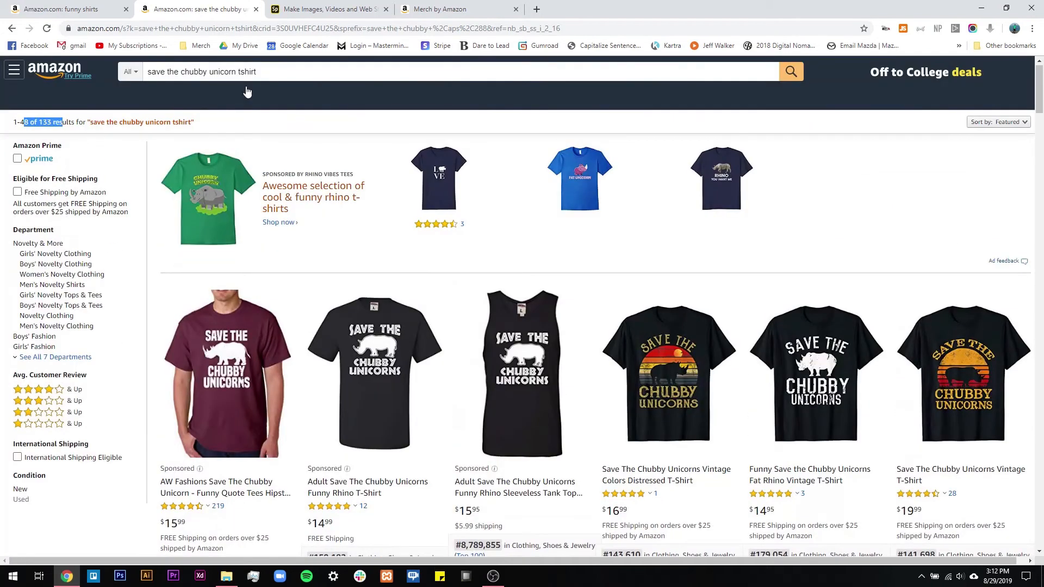
mouse_move(256, 72)
left_mouse_down()
mouse_move(146, 72)
mouse_move(237, 73)
left_mouse_up()
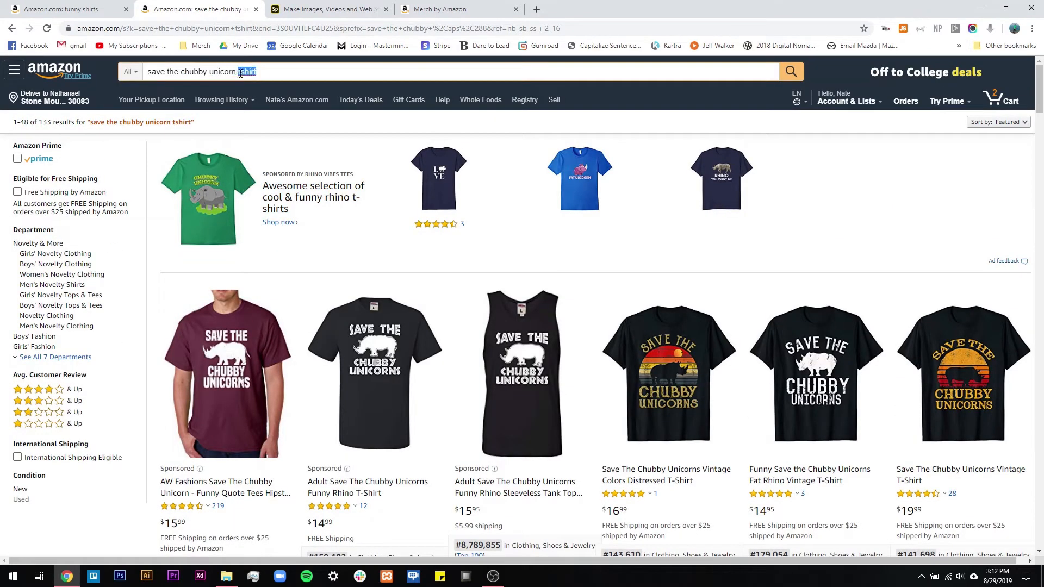
left_click_drag(159, 73, 141, 76)
right_click(162, 71)
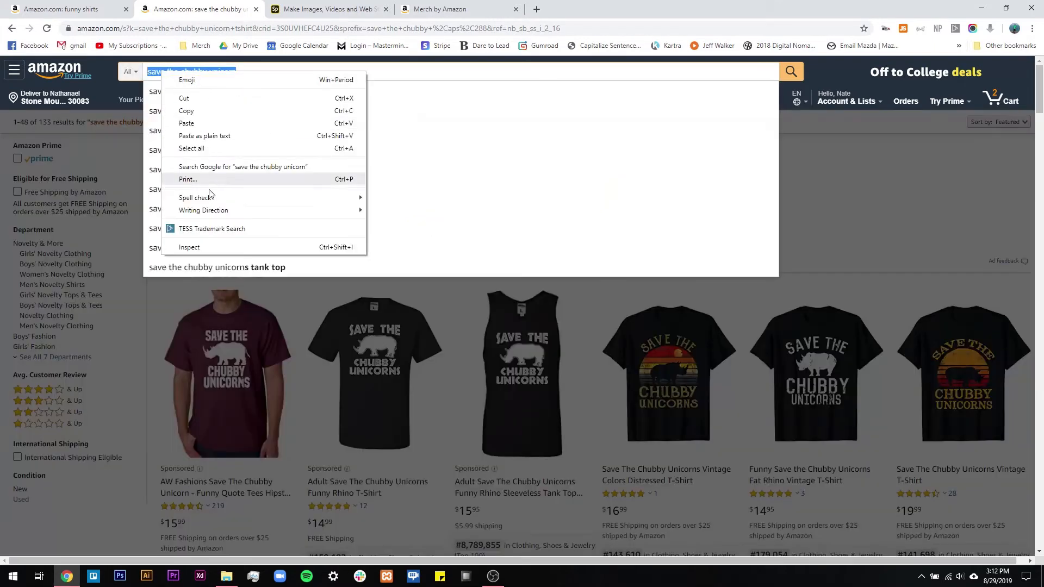
left_click(207, 228)
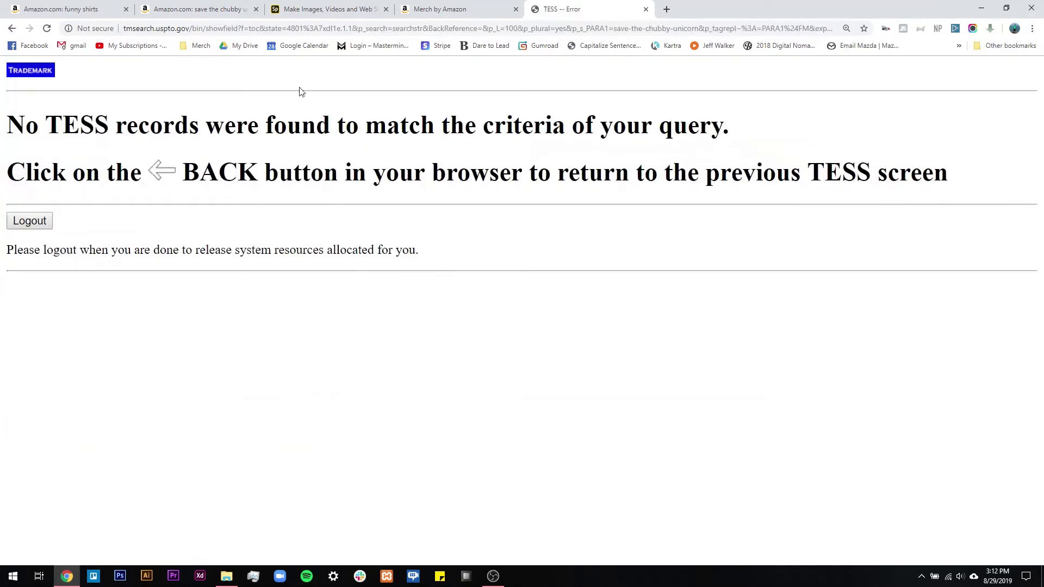
left_click(645, 10)
key("ctrl+shift+Tab")
key("ctrl+shift+Tab")
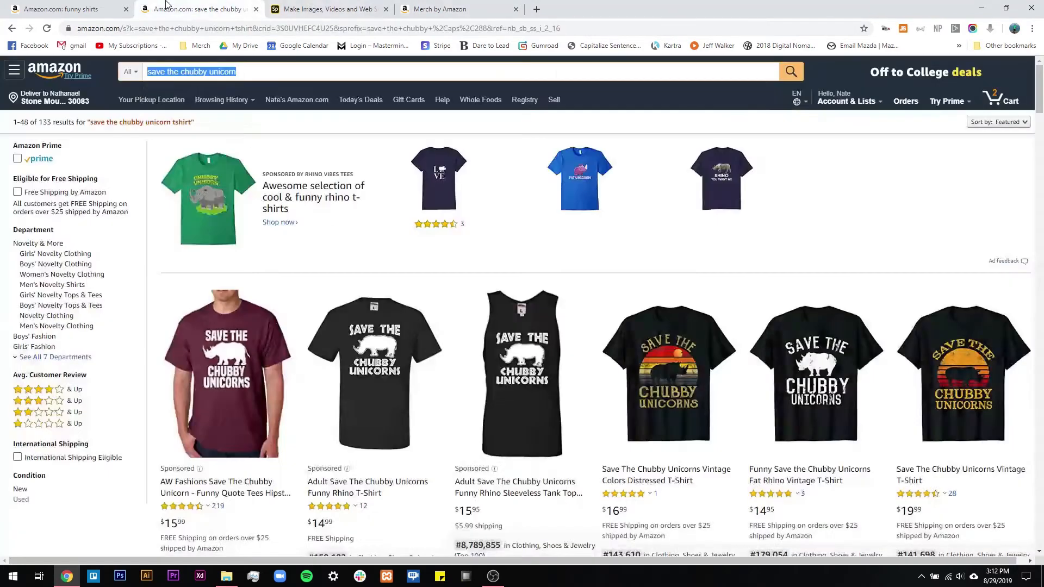
Review the chubby unicorn shirt designs again as layout references, including the listing details of the distressed vintage shirt.
scroll(481, 348, "down", 8)
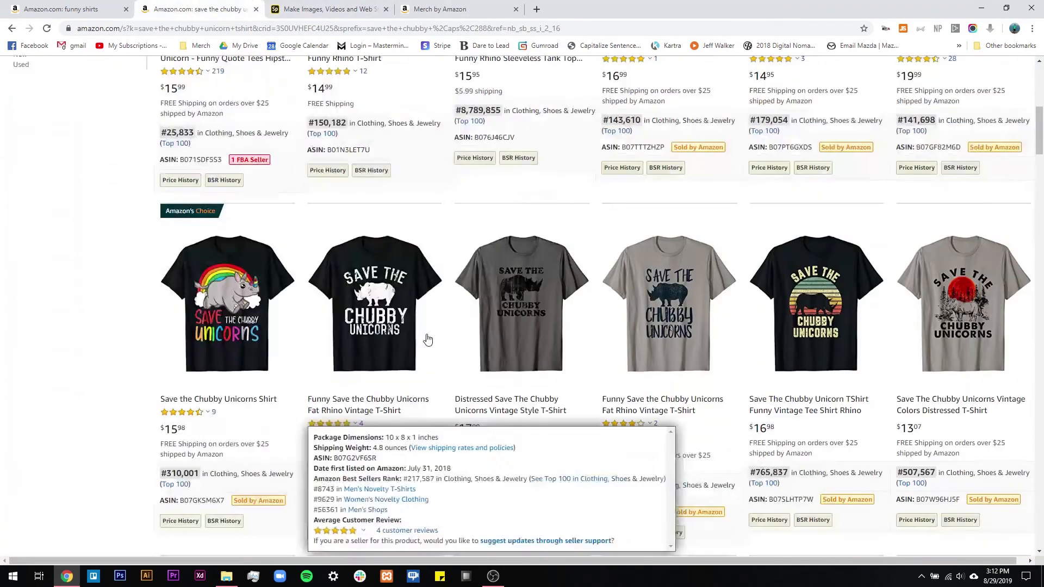
scroll(648, 300, "down", 2)
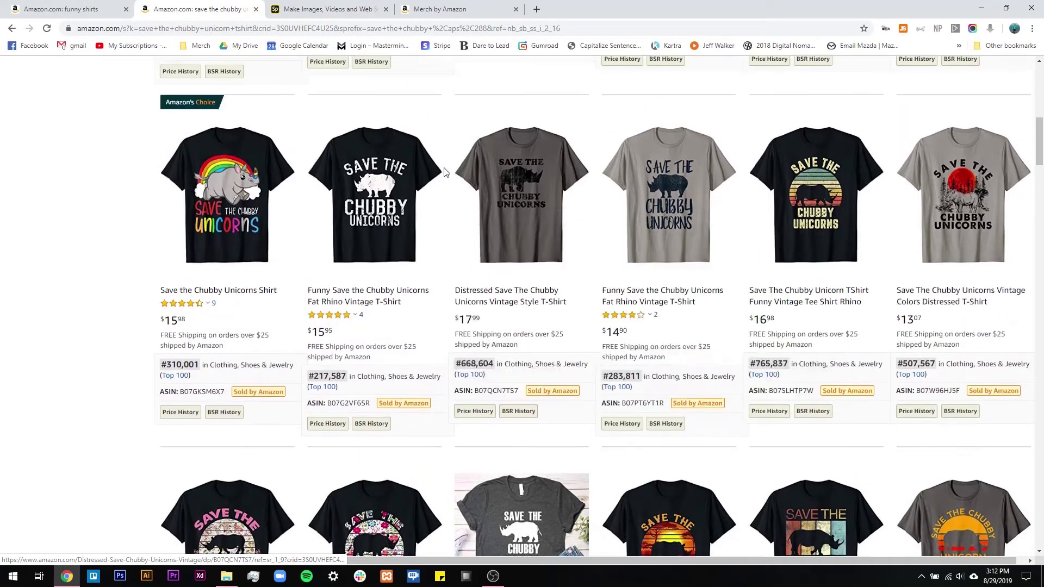
mouse_move(516, 203)
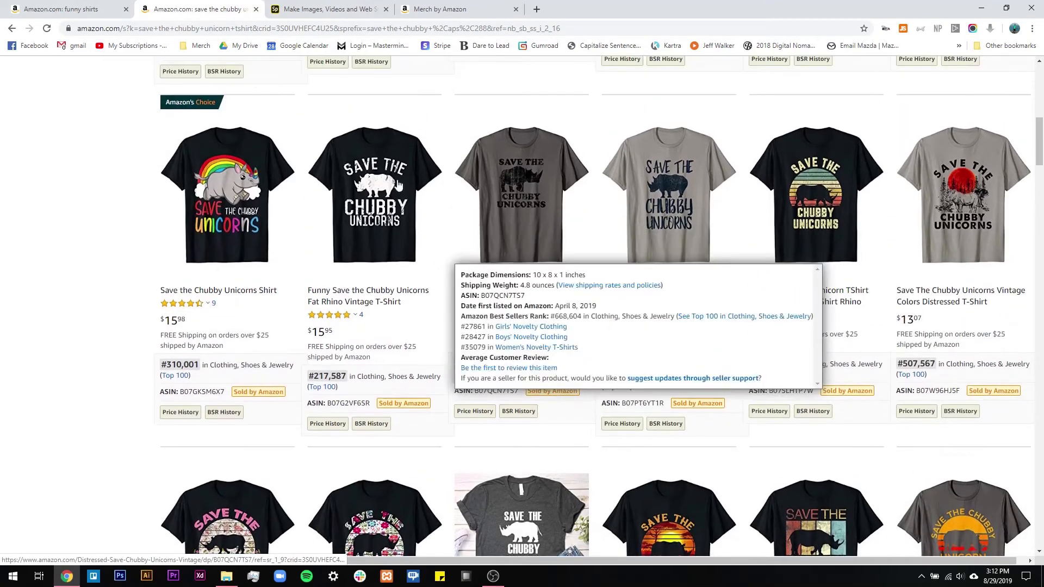
scroll(86, 224, "down", 4)
scroll(86, 223, "up", 8)
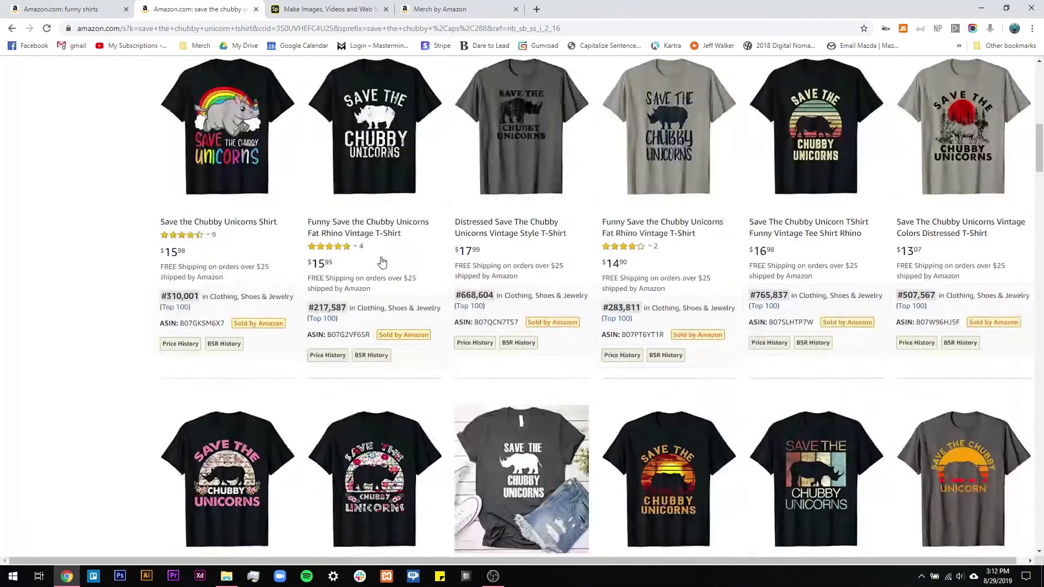
scroll(525, 245, "up", 4)
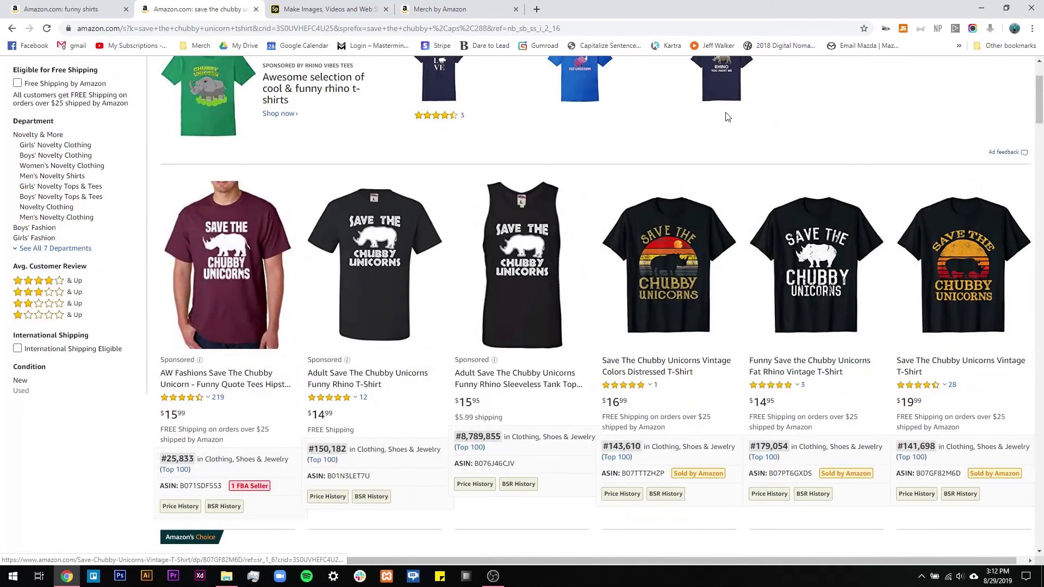
Switch to the Adobe Spark Post project and add the text "Save the chubby unicorns" to the black canvas.
left_click(332, 7)
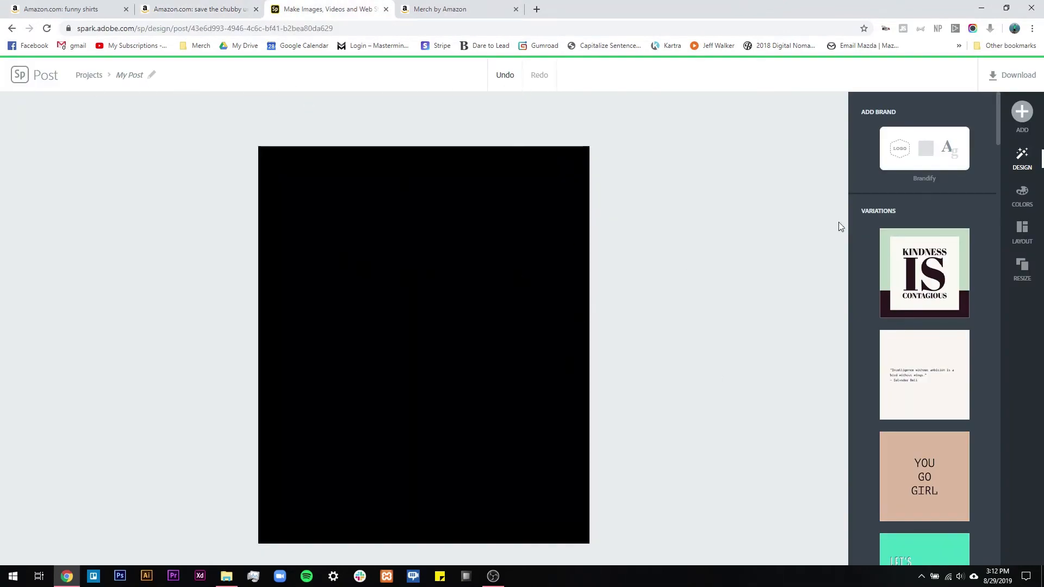
left_click(1022, 112)
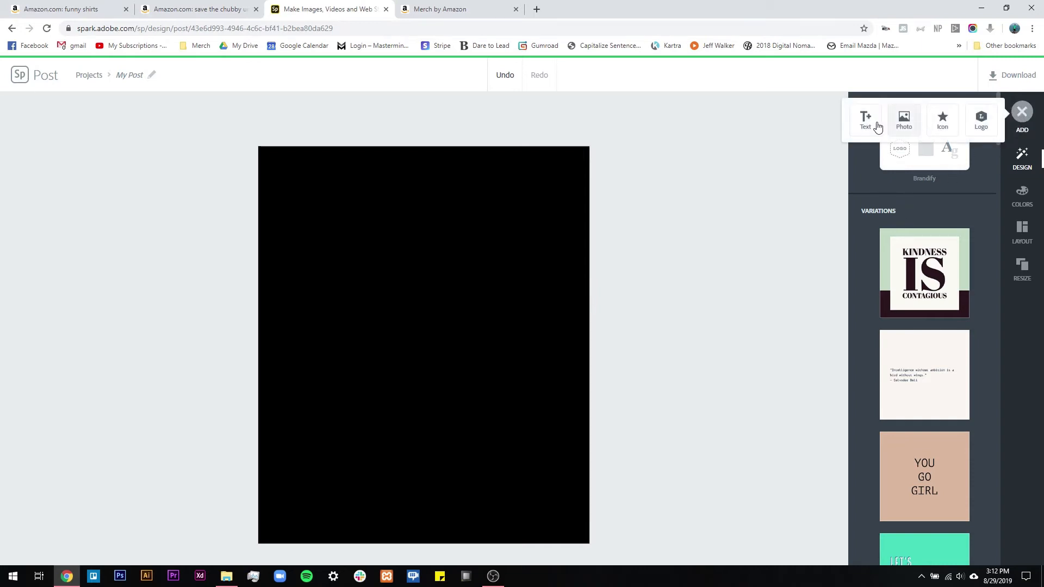
left_click(868, 121)
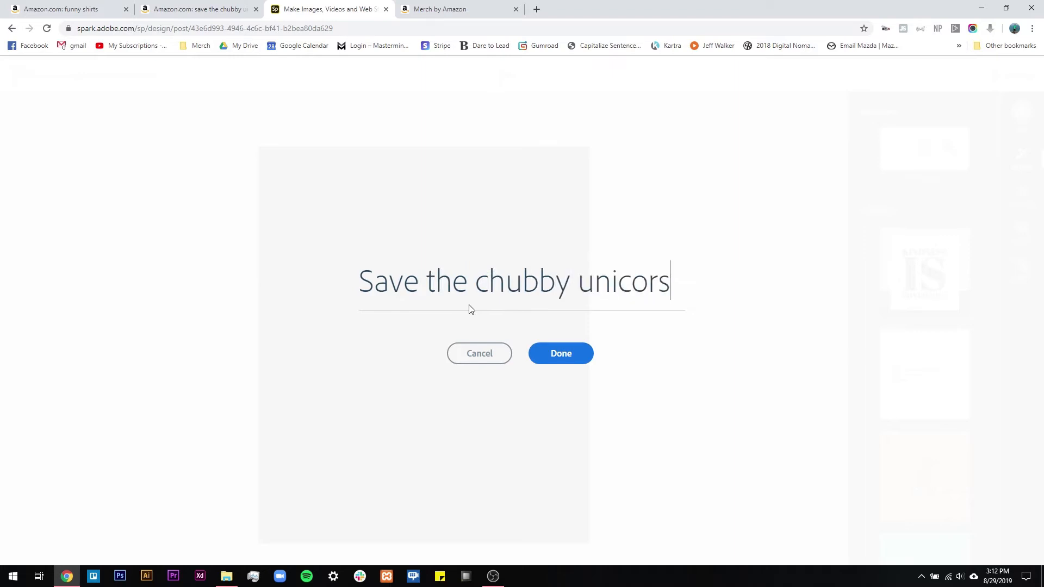
key("BackSpace")
type("ns")
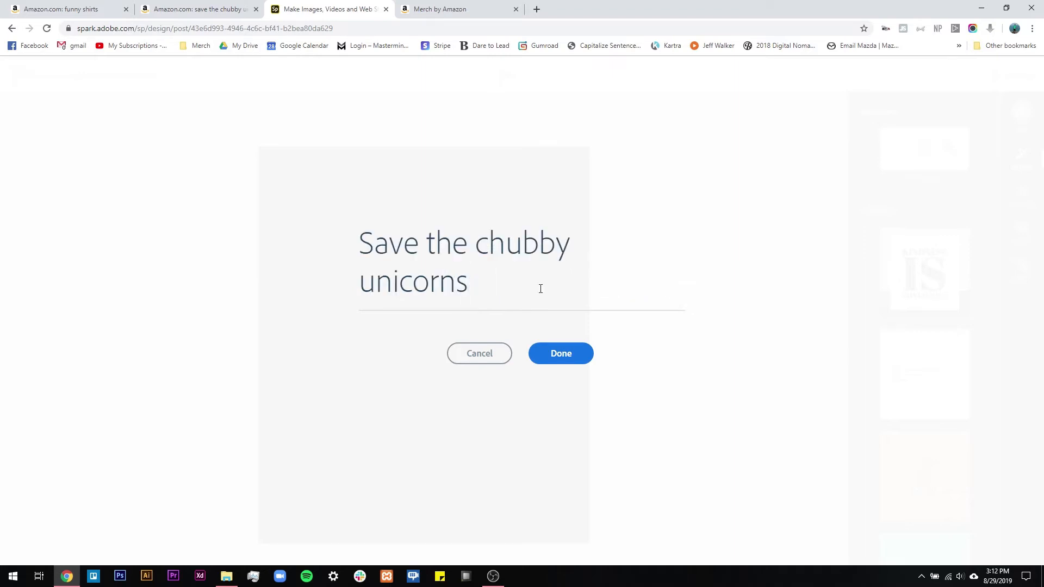
left_click(560, 360)
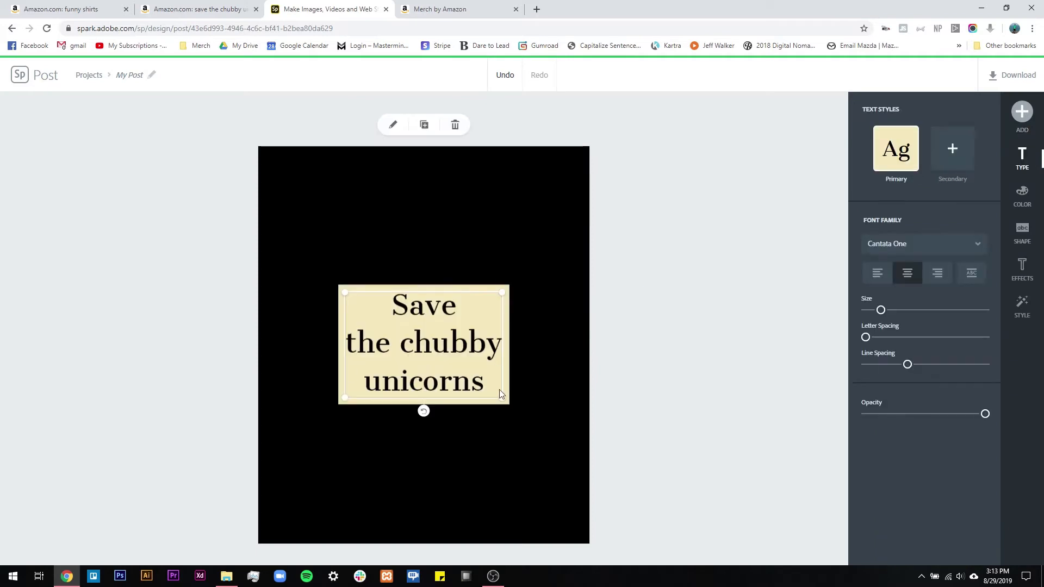
Remove the background shape behind the slogan and colour its text white.
left_click(1022, 234)
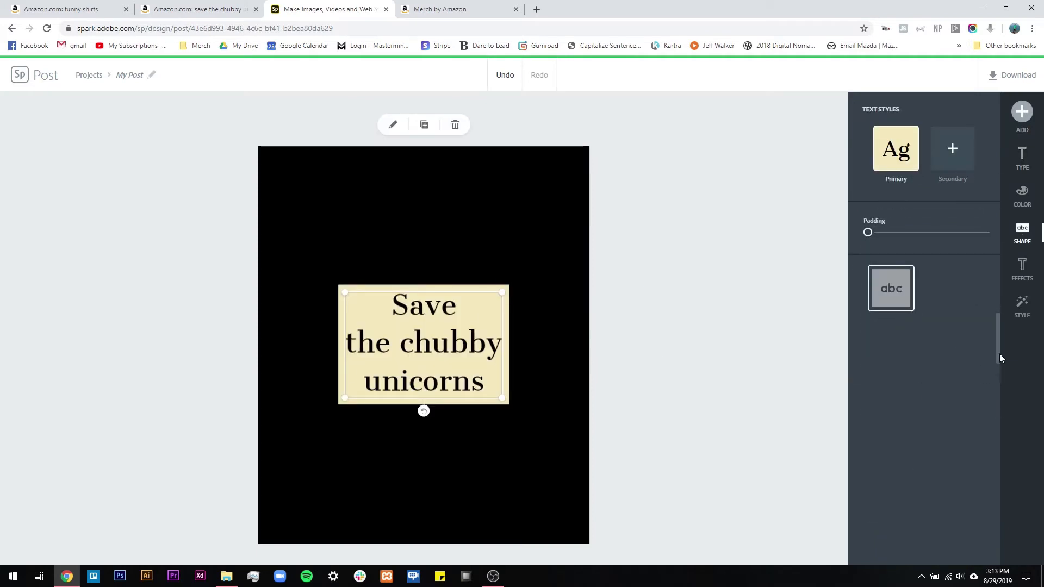
scroll(995, 301, "up", 2)
left_click(902, 291)
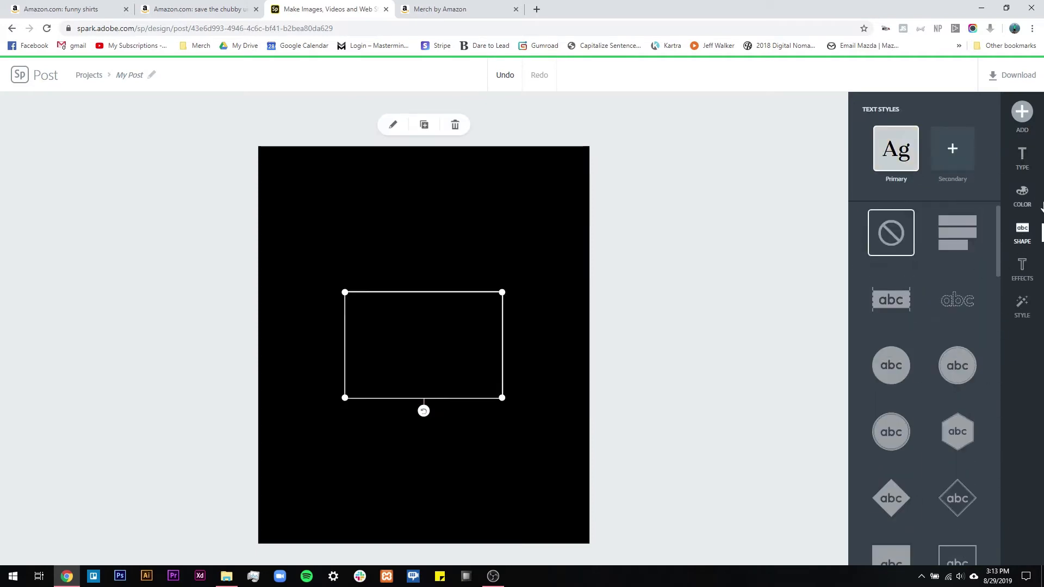
left_click(1022, 198)
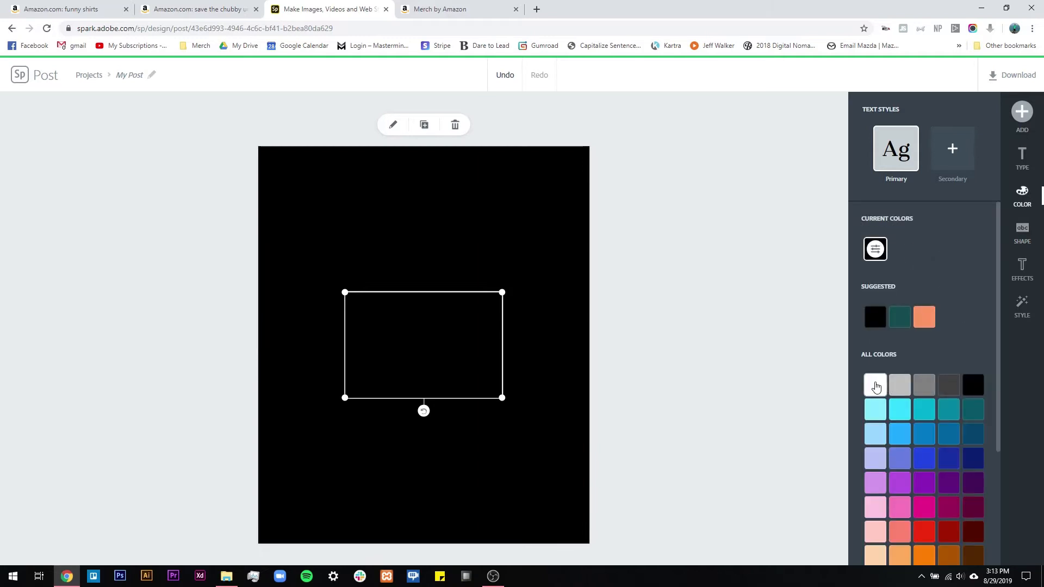
left_click(875, 385)
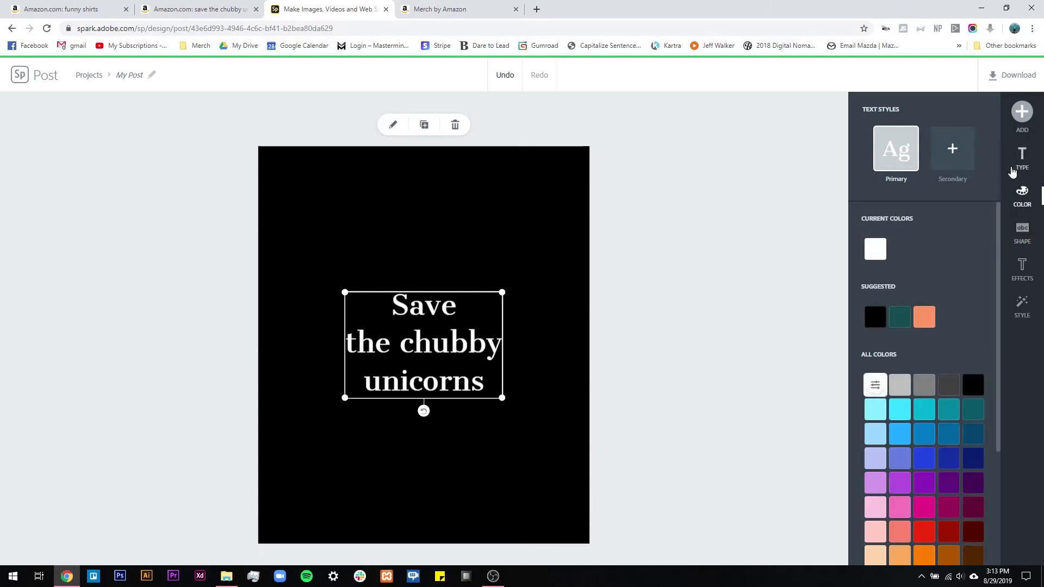
Set the slogan's font to Nexa Rust Slab Black and enlarge its text box.
left_click(1015, 164)
left_click(977, 244)
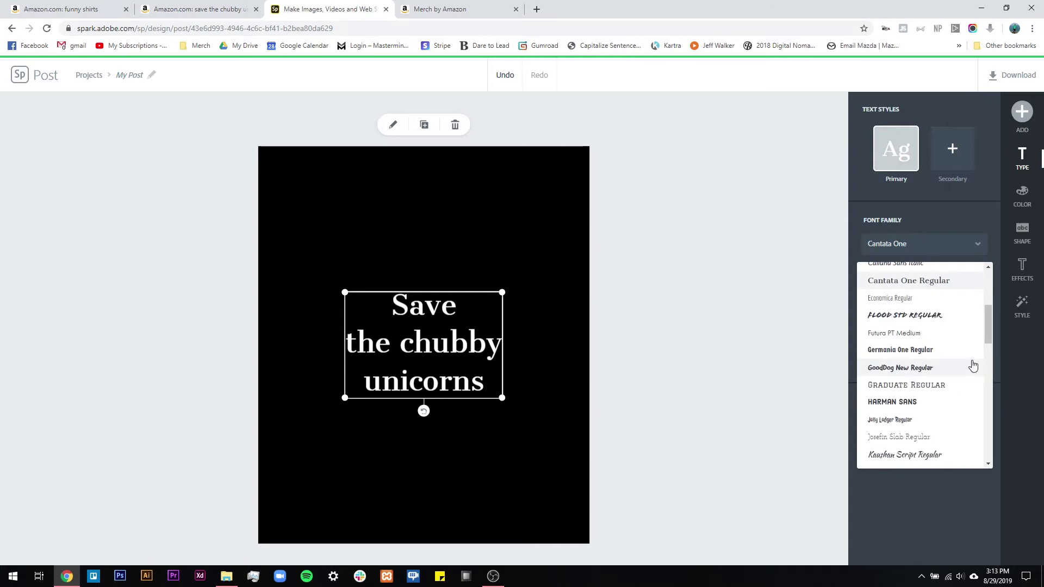
scroll(917, 372, "down", 3)
scroll(917, 372, "down", 3)
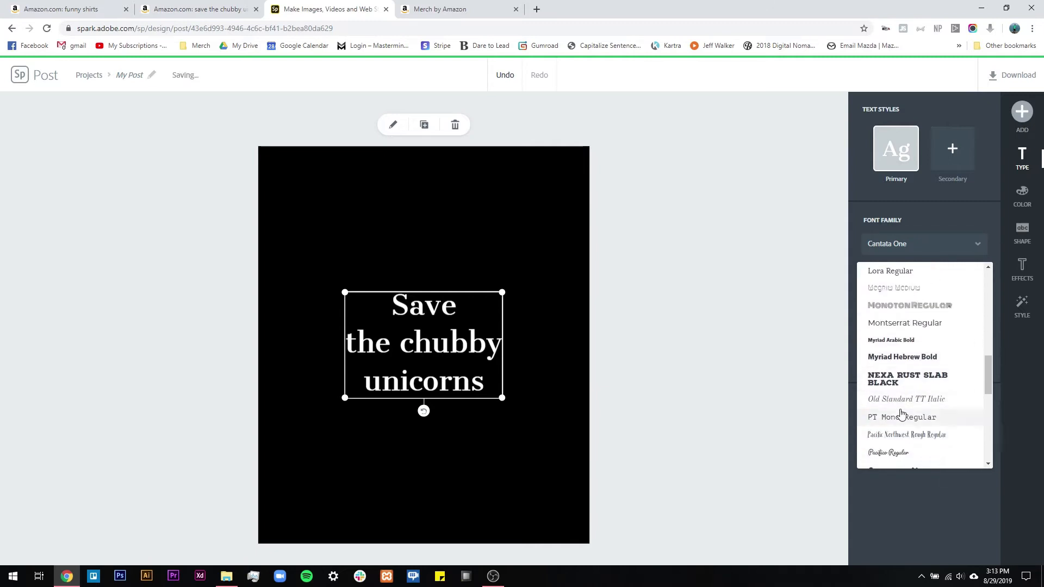
left_click(902, 380)
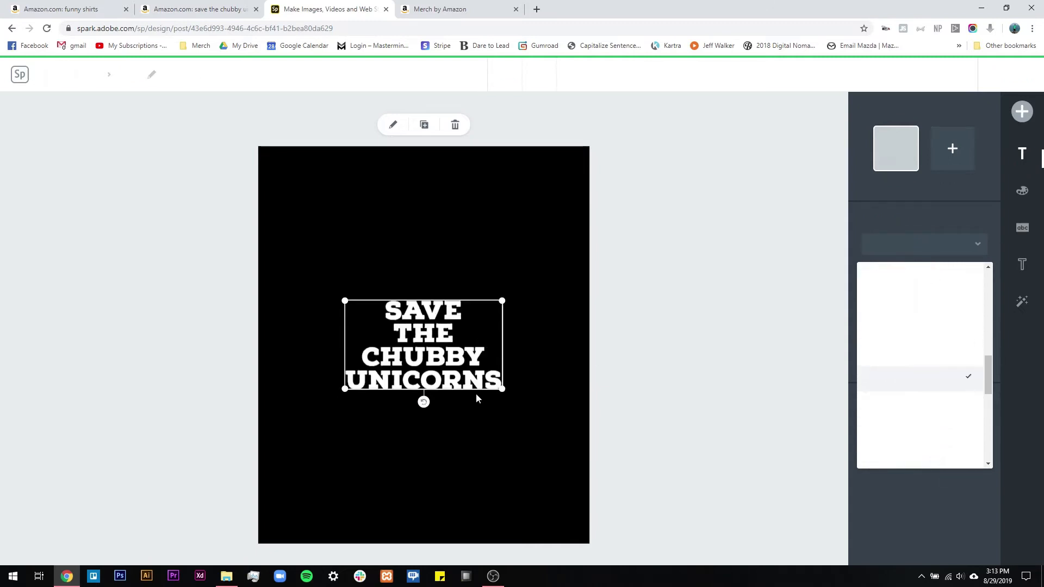
left_click_drag(502, 389, 543, 419)
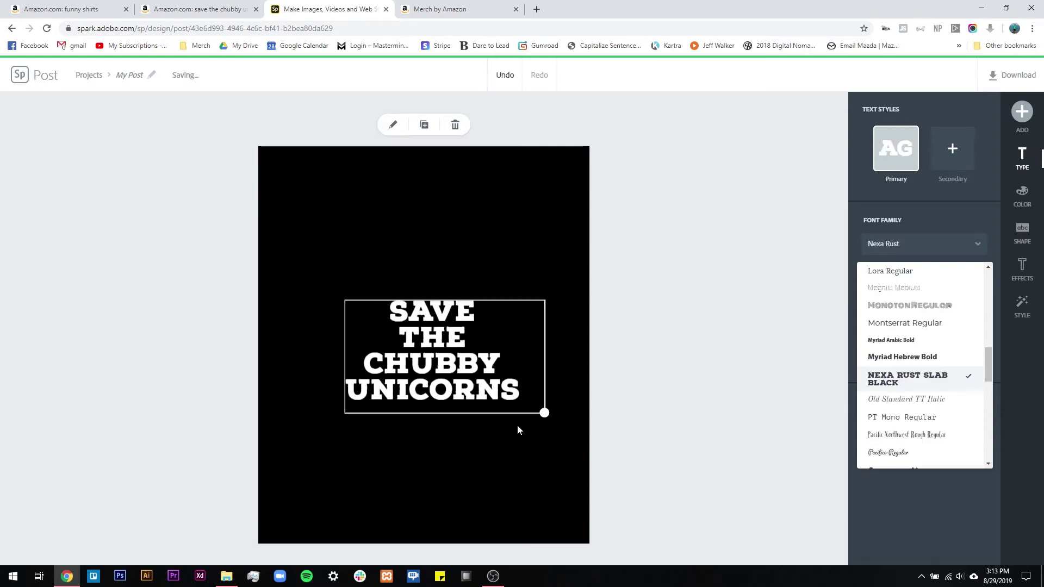
Remove "Save the" from the slogan's text so the block reads only "chubby unicorns".
double_click(436, 343)
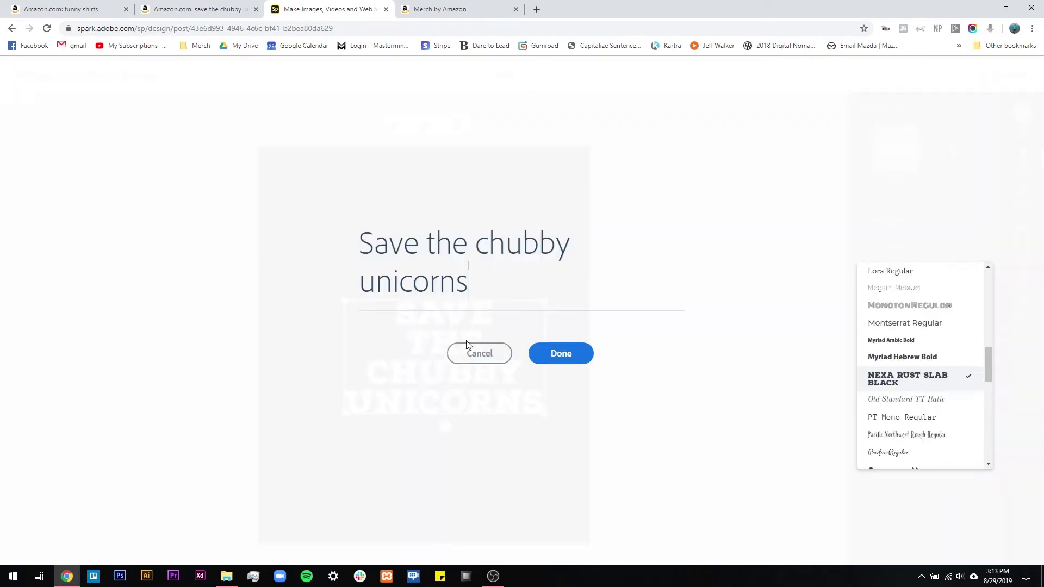
left_click_drag(480, 249, 314, 241)
key("BackSpace")
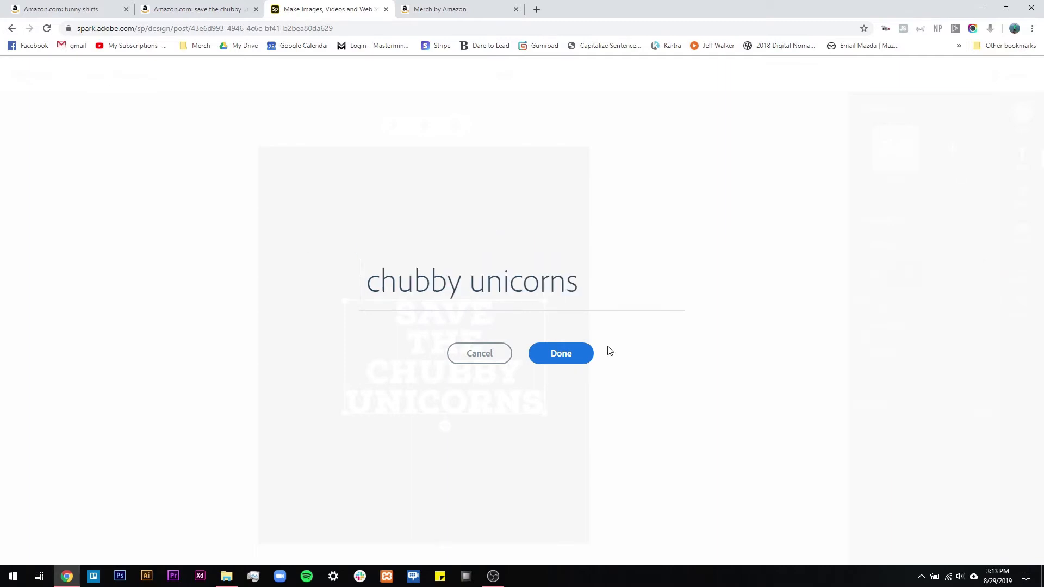
left_click(554, 360)
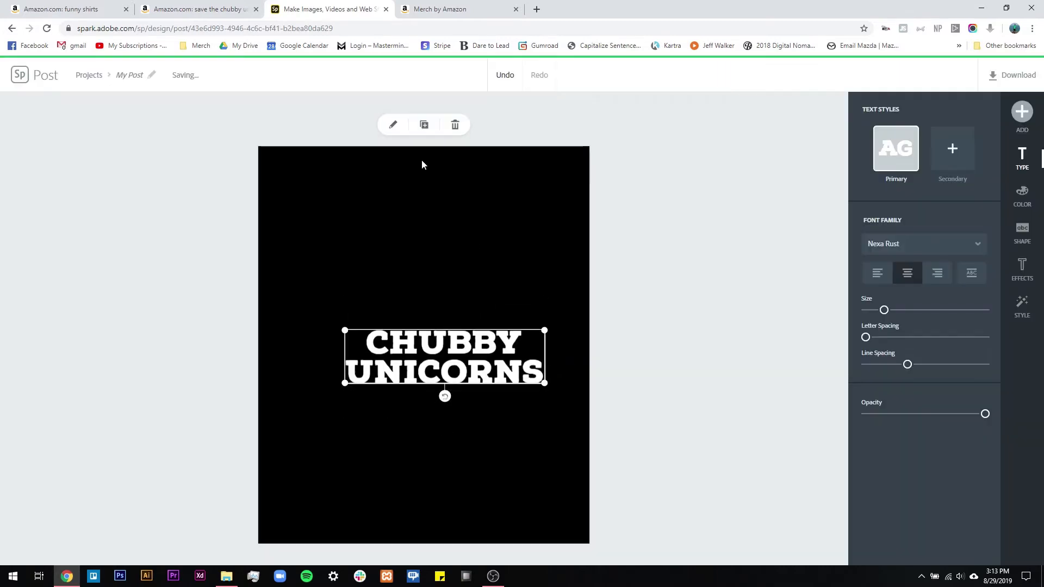
Duplicate the text block above the original, reword the copy as "Save the" and fit its lines to equal width.
left_click(423, 124)
left_click_drag(448, 363, 446, 274)
double_click(446, 274)
key("ctrl+a")
type("Save the")
left_click(566, 354)
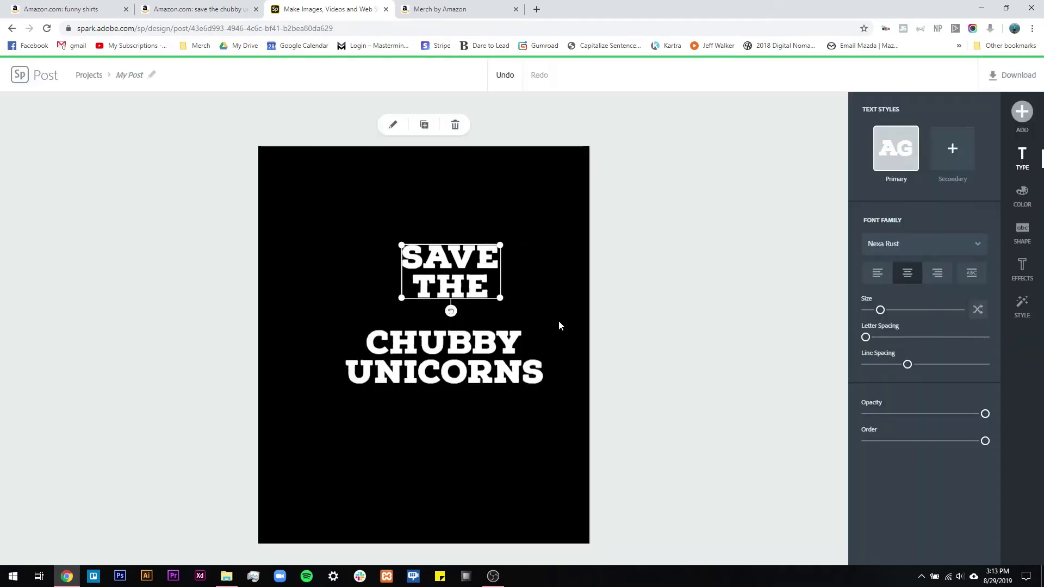
left_click(972, 274)
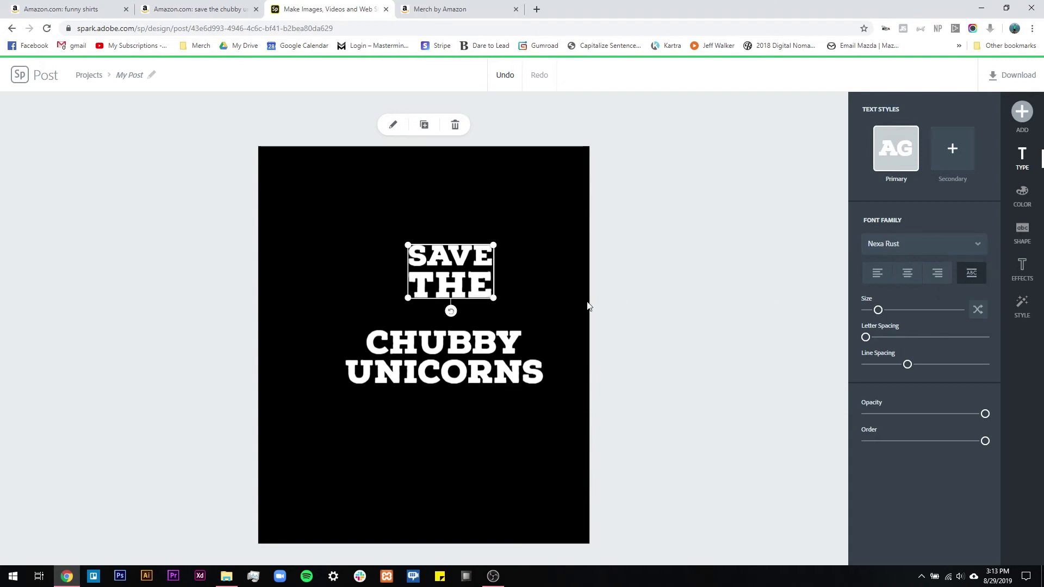
Enlarge "Save the" near the top of the canvas and fit the "Chubby Unicorns" lines to the same width.
left_click_drag(496, 304, 564, 359)
left_click_drag(531, 301, 463, 217)
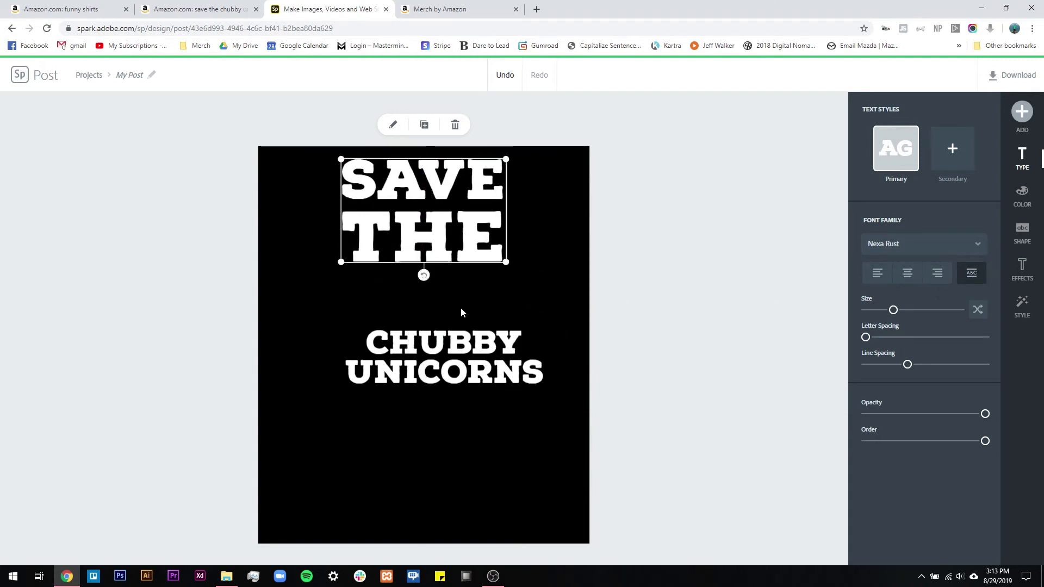
left_click(460, 356)
left_click(972, 274)
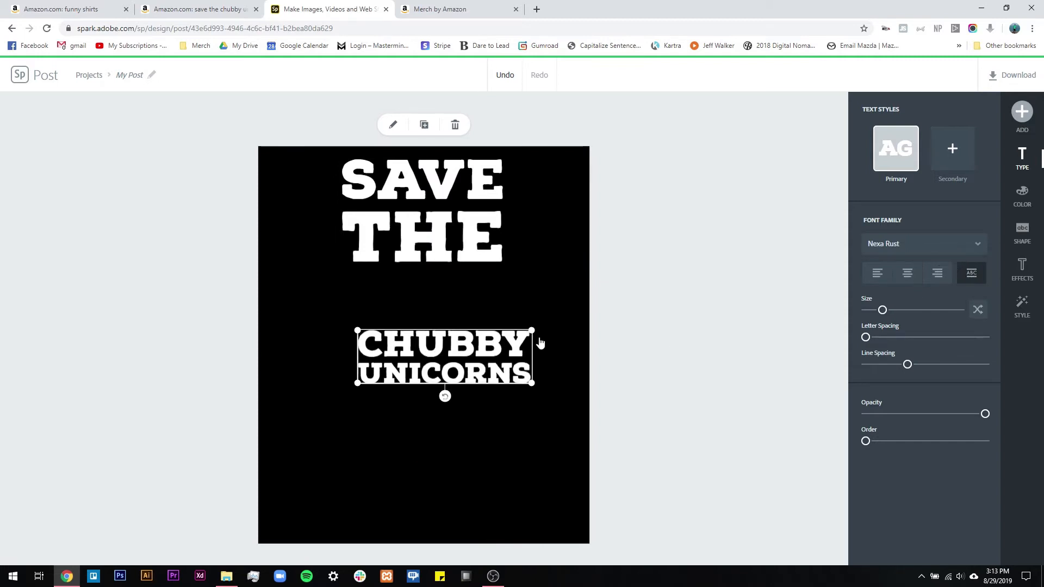
left_click_drag(535, 329, 469, 359)
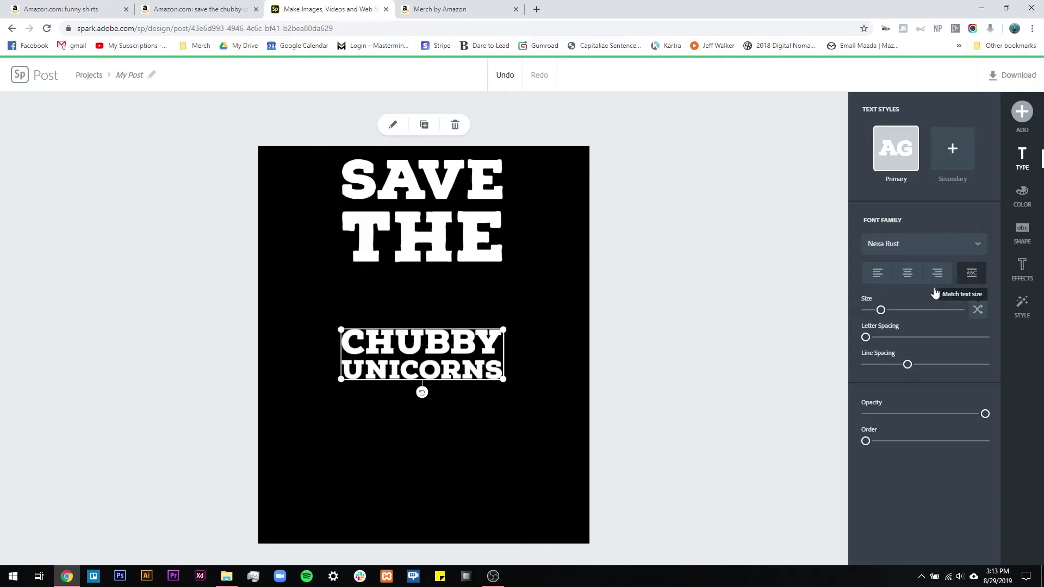
Centre-align the text in both the "Chubby Unicorns" and "Save the" blocks, moving "Chubby Unicorns" slightly lower.
left_click(874, 275)
left_click(907, 274)
left_click_drag(436, 361, 439, 390)
left_click(484, 234)
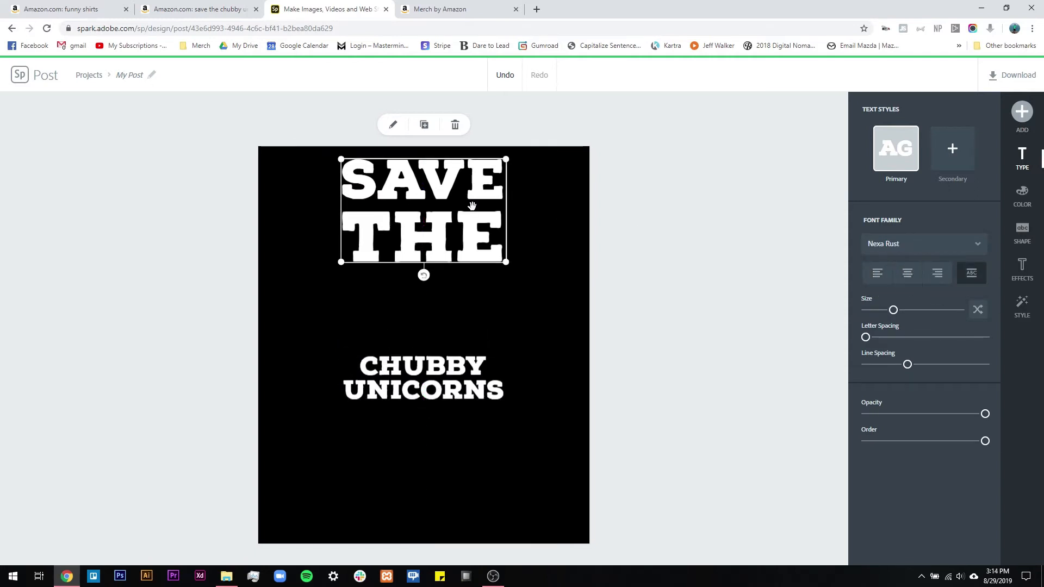
left_click(907, 273)
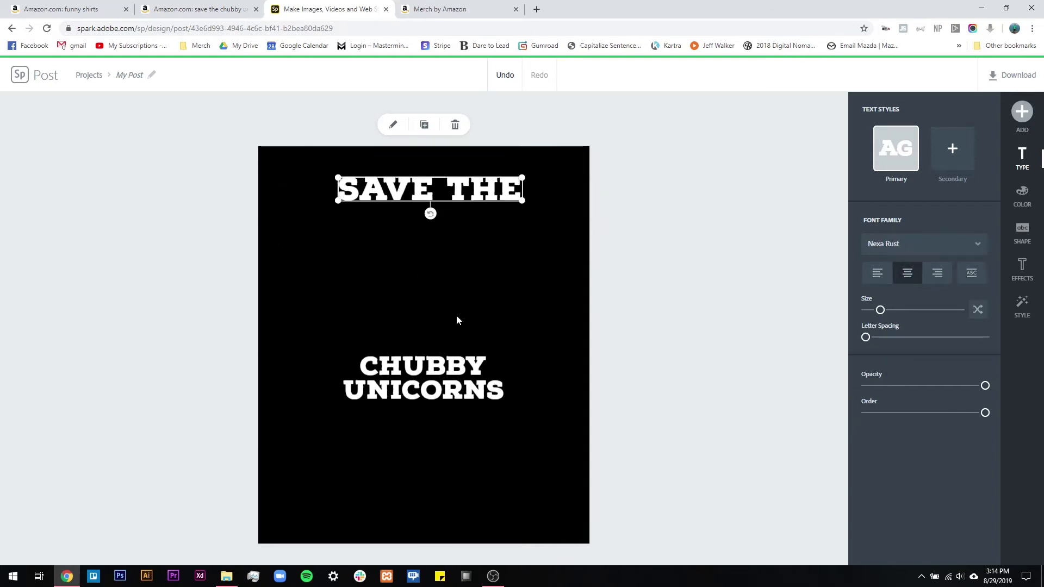
Enlarge "Chubby Unicorns" and the one-line "Save the" to nearly the canvas width, centring both blocks horizontally.
left_click(505, 366)
left_click_drag(504, 358, 624, 326)
left_click_drag(485, 366, 433, 390)
mouse_move(440, 191)
left_mouse_down()
mouse_move(429, 188)
mouse_move(433, 177)
left_mouse_up()
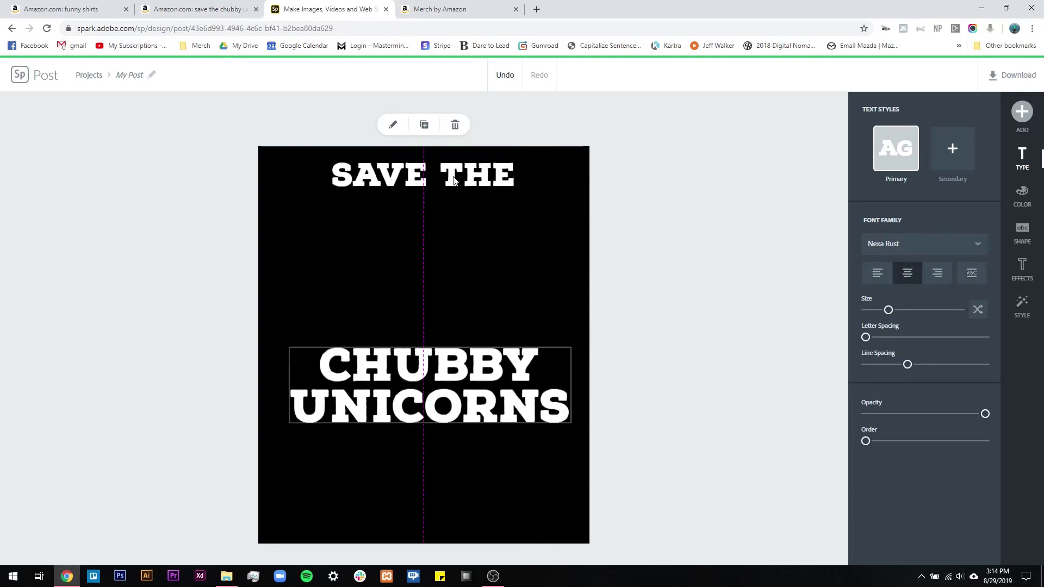
left_click_drag(446, 377, 439, 373)
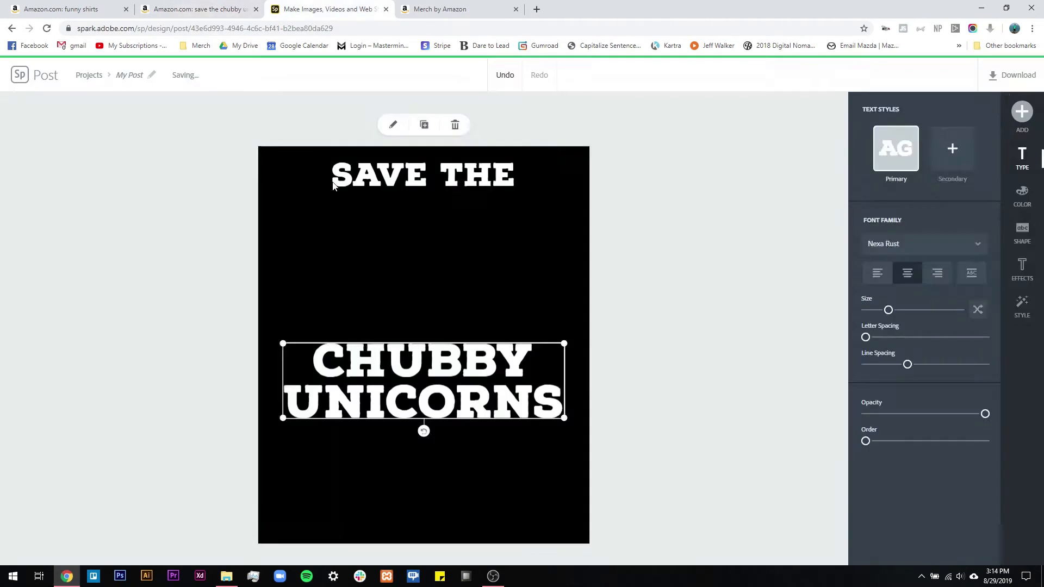
left_click_drag(517, 191, 586, 211)
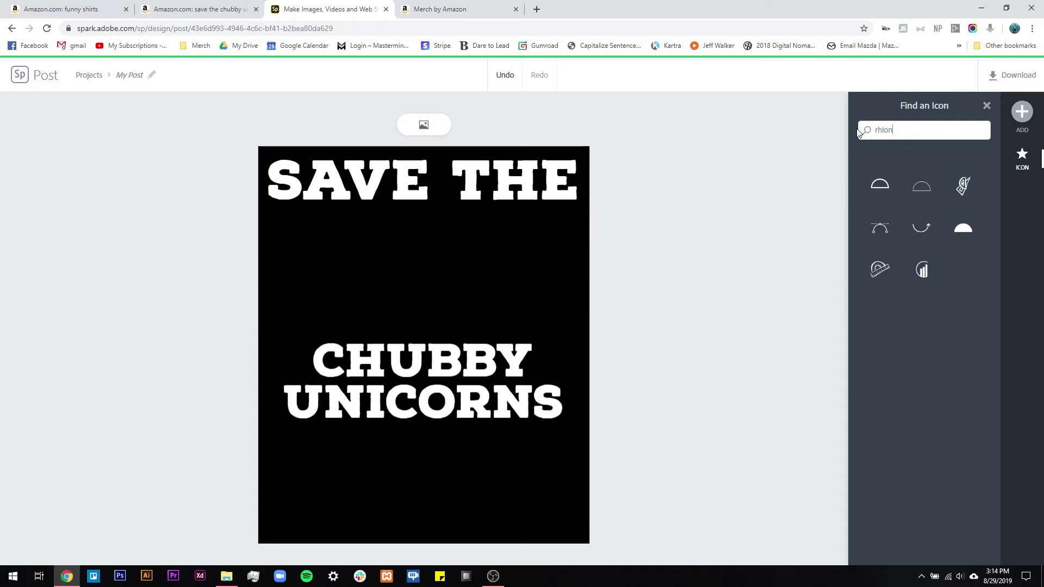
Search the icon library for "rhino" and add the solid side-view rhino facing right to the design.
key("BackSpace")
key("BackSpace")
type("no")
key("Return")
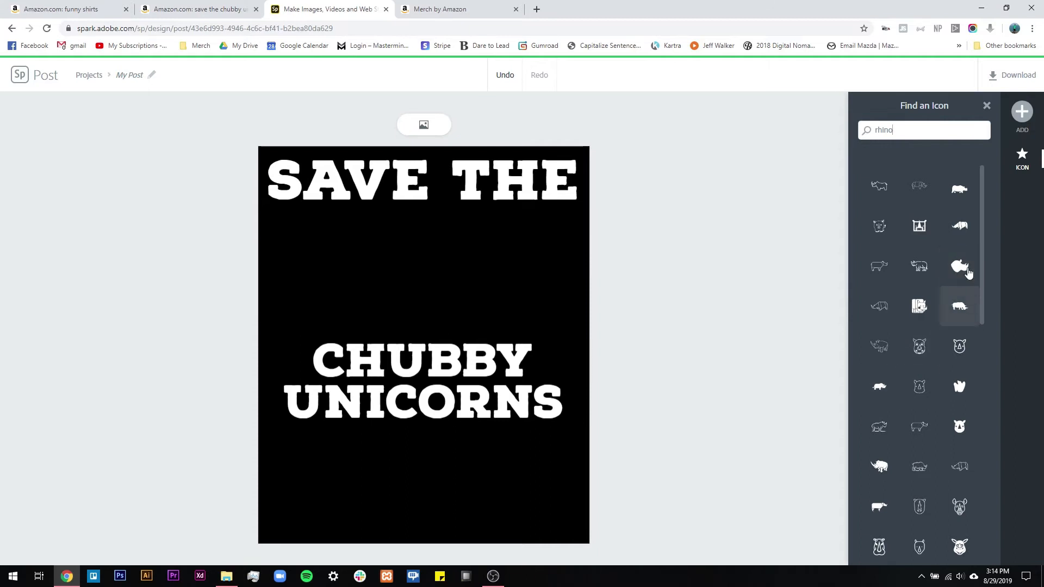
left_click(880, 388)
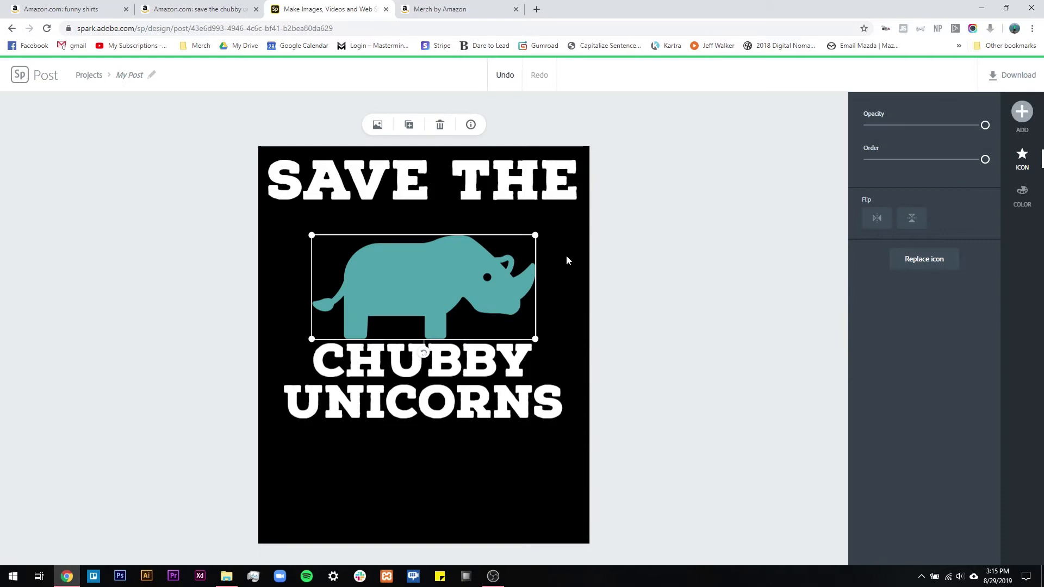
Replace the icon with the detailed left-facing rhino with a long horn and colour it white.
left_click(940, 271)
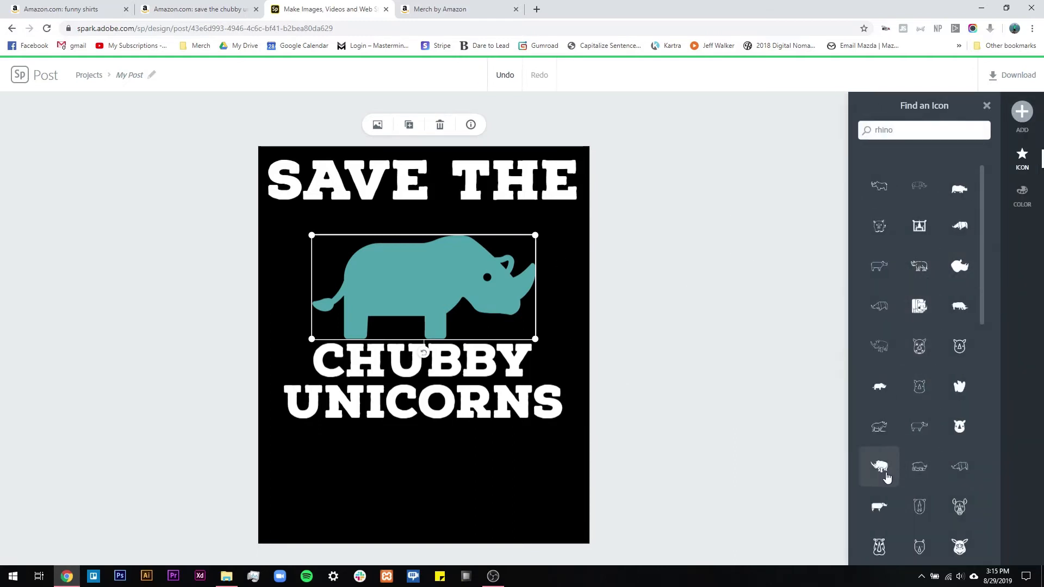
left_click(444, 287)
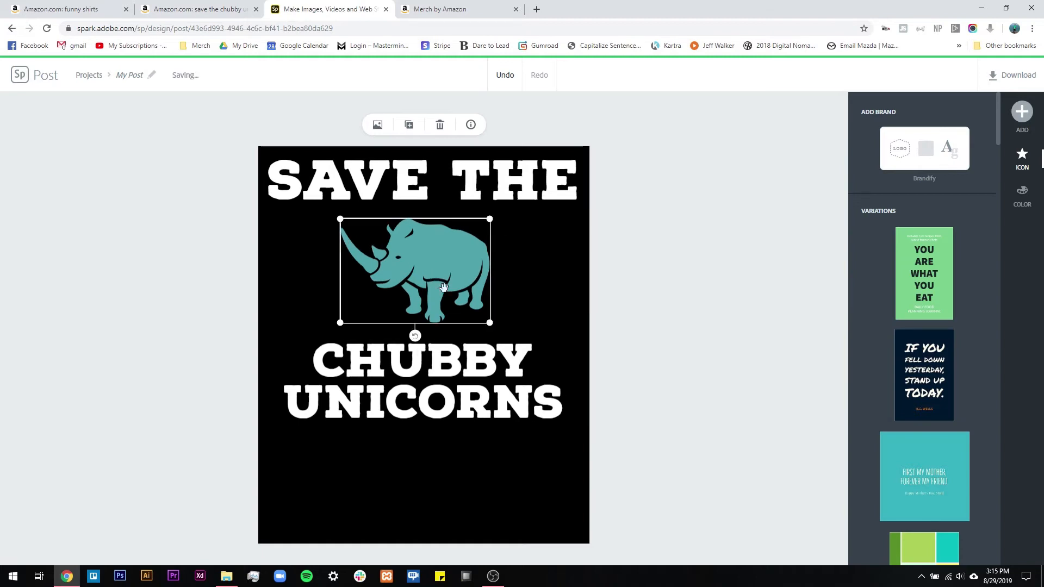
left_click(1022, 196)
left_click(875, 261)
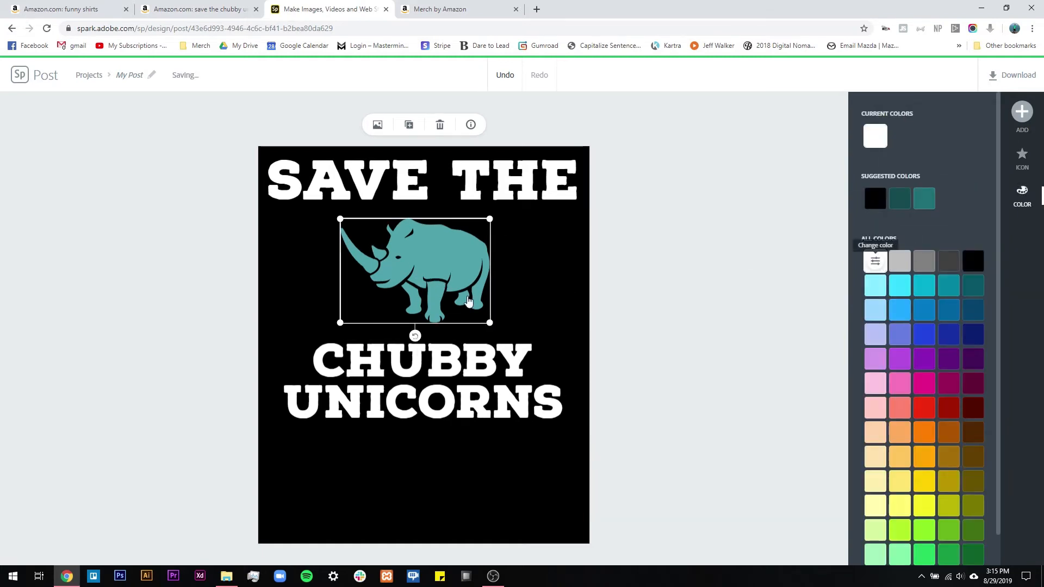
Enlarge the rhino and centre it under "Save the", with "Chubby Unicorns" moved down directly beneath it.
left_click_drag(489, 336, 566, 419)
mouse_move(464, 310)
left_mouse_down()
mouse_move(432, 304)
mouse_move(457, 308)
left_mouse_up()
left_click_drag(482, 411, 491, 484)
left_click_drag(472, 447, 472, 439)
mouse_move(472, 277)
left_mouse_down()
mouse_move(466, 302)
mouse_move(462, 287)
left_mouse_up()
left_click_drag(463, 288, 463, 288)
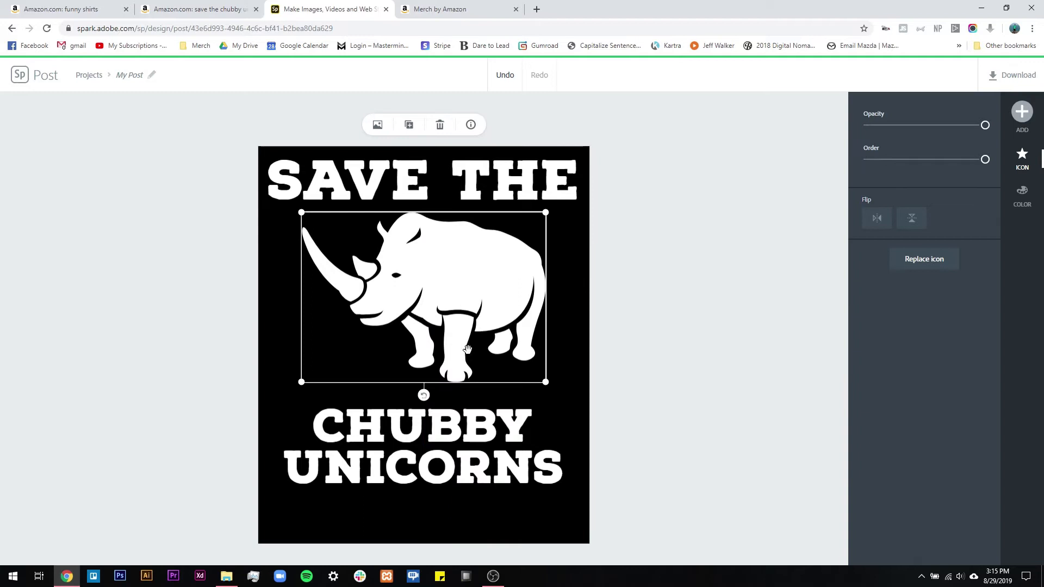
key("ctrl+z")
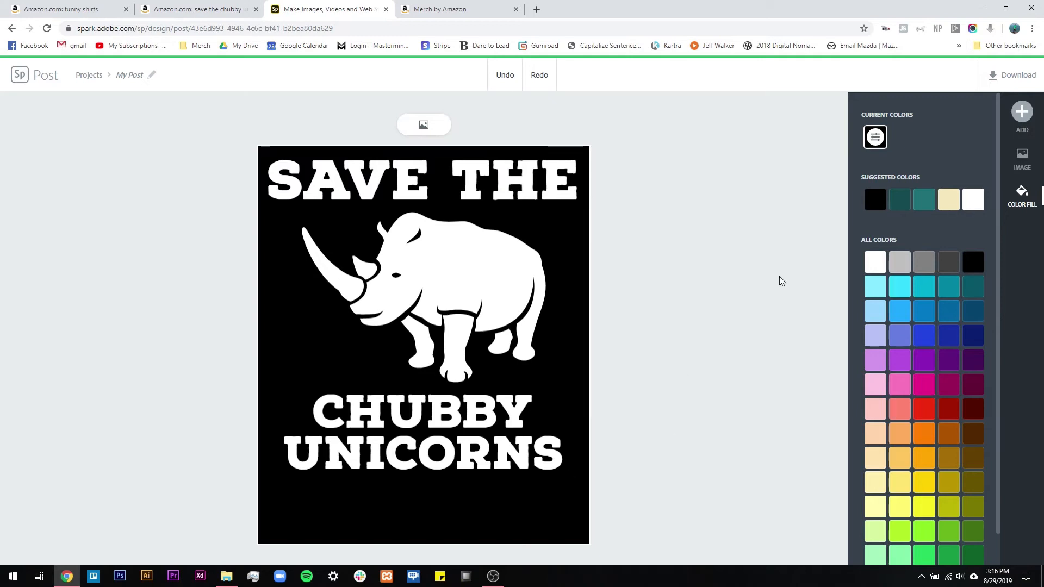
Download the design as a PNG with a transparent background.
left_click(1014, 75)
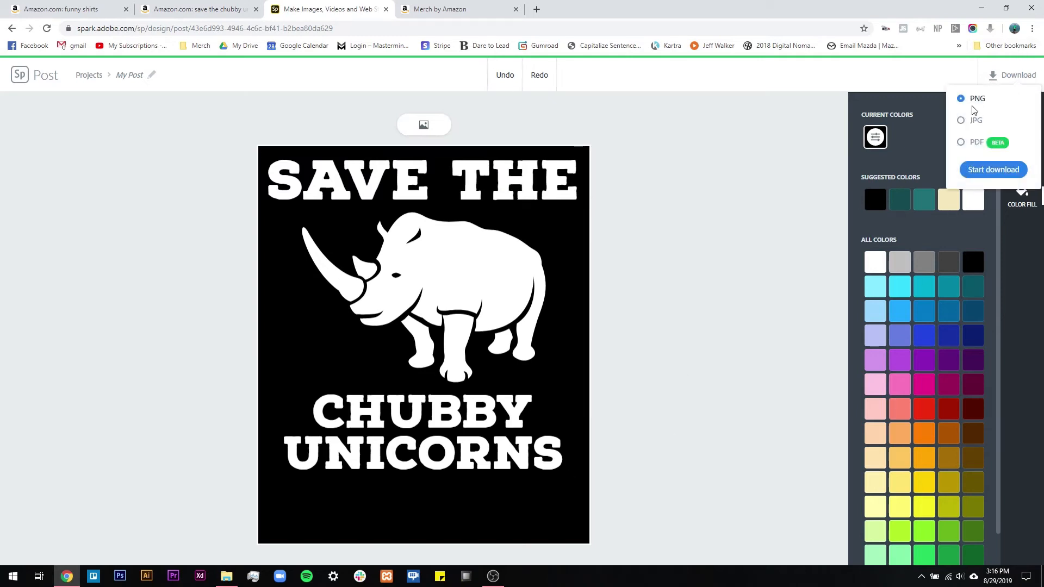
left_click(999, 169)
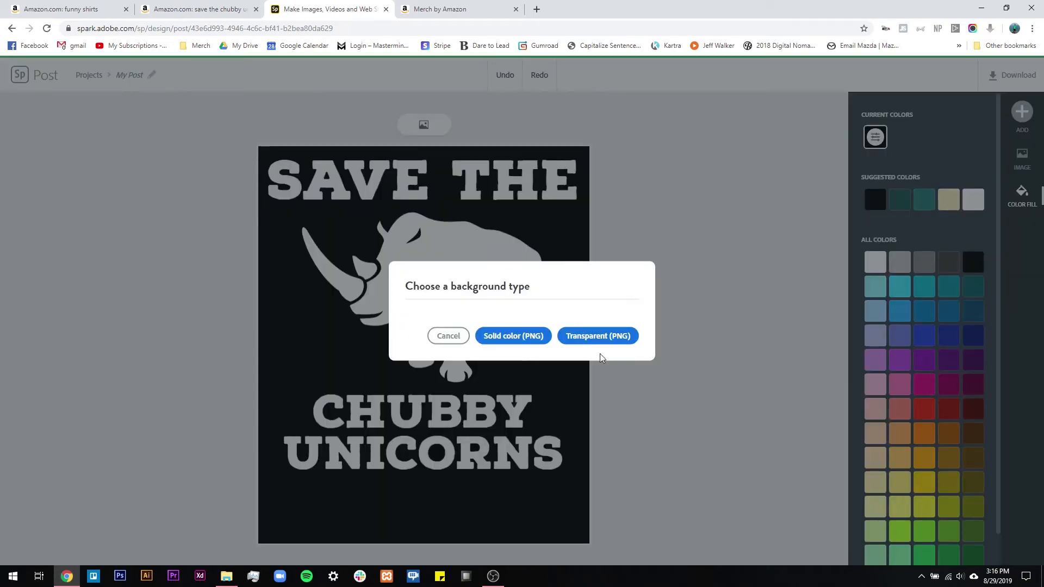
left_click(610, 340)
Switch to Merch by Amazon and upload My Post (3).png as the artwork for the Standard t-shirt.
left_click(441, 10)
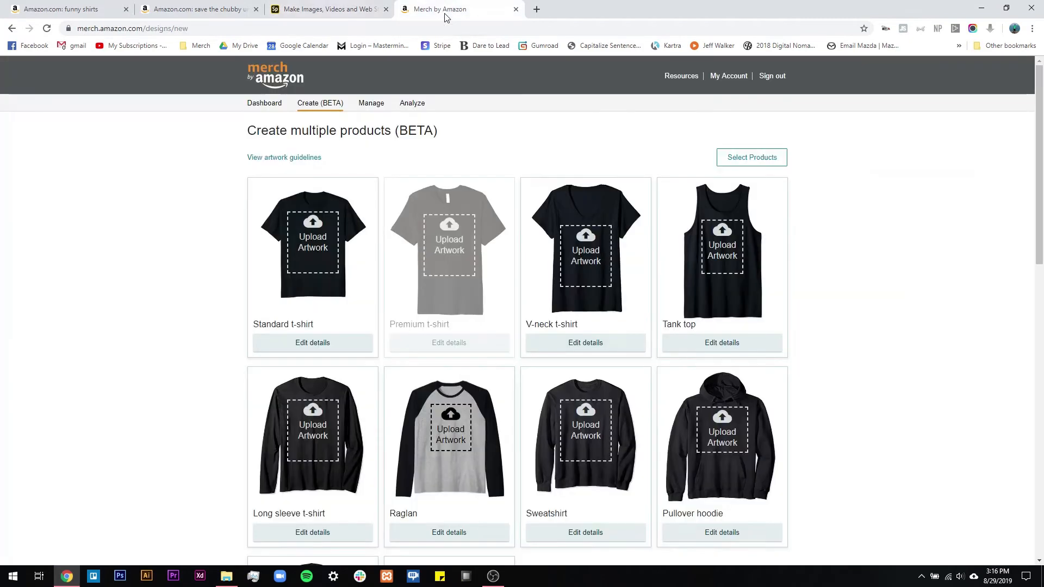
left_click(313, 239)
left_click(411, 182)
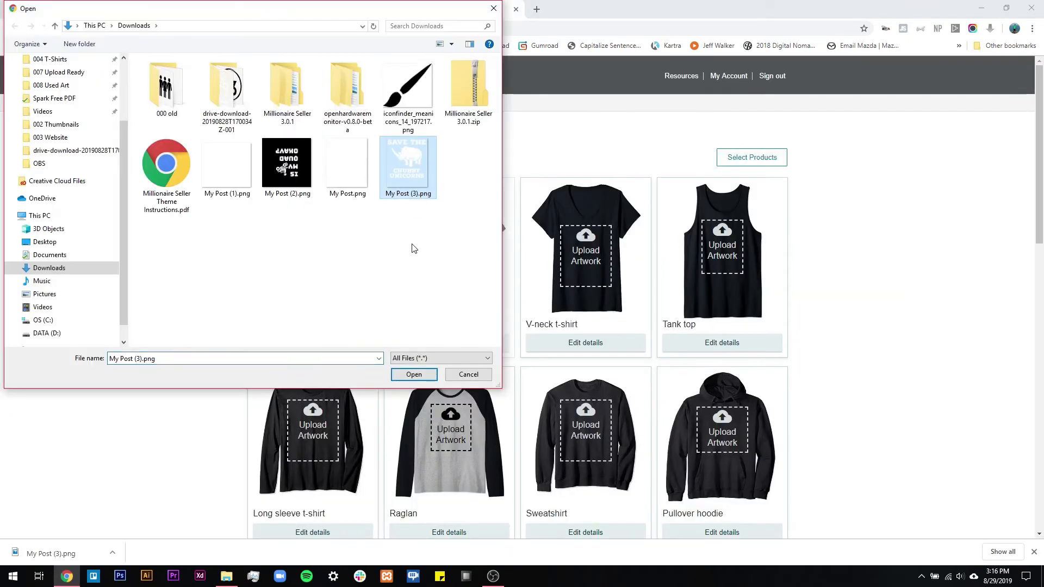
left_click(427, 376)
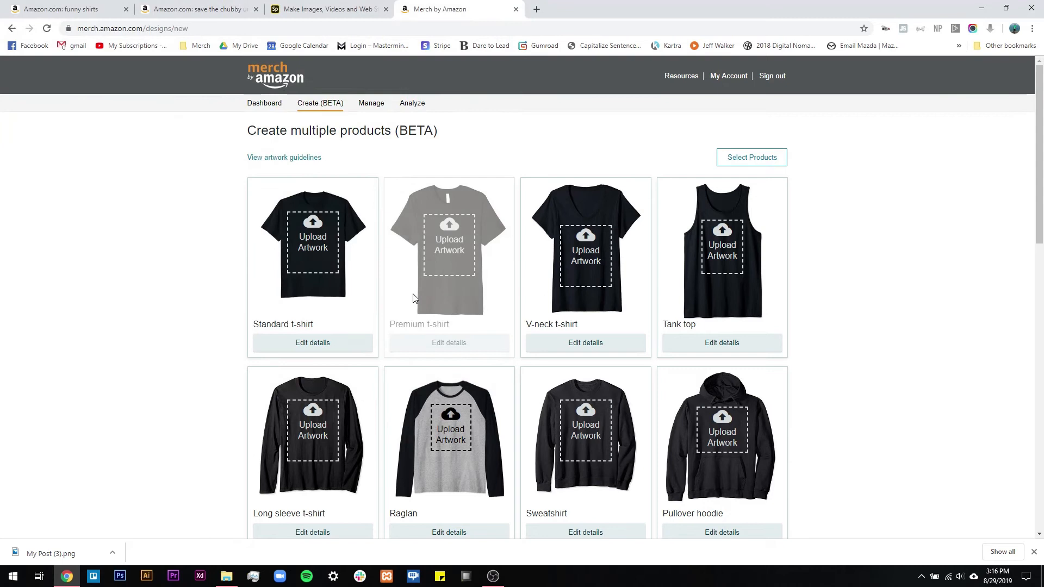
Return to Adobe Spark Post, set the custom canvas height to 4050 px and download the resized design as a PNG.
left_click(330, 16)
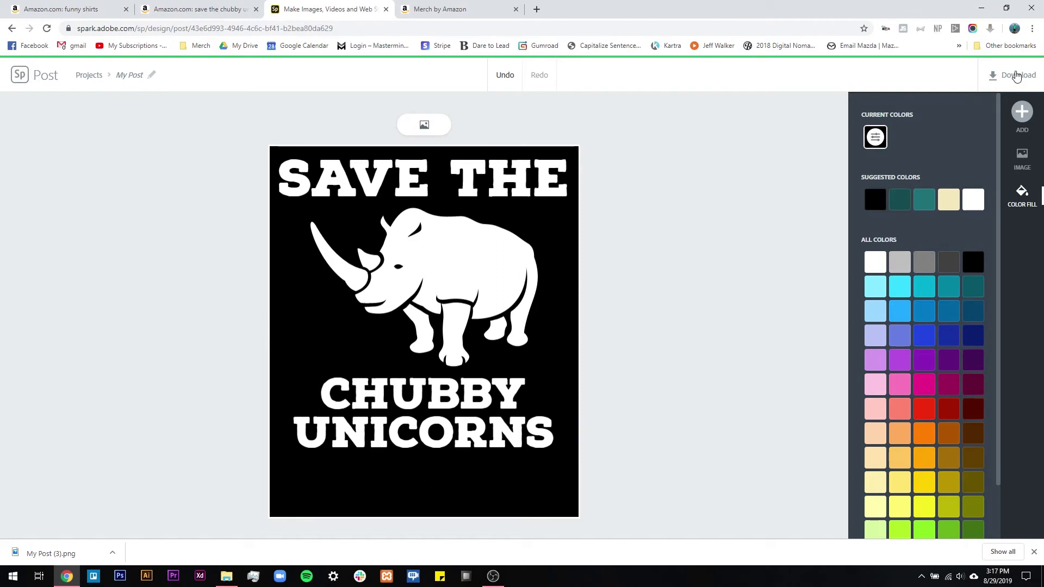
left_click(775, 185)
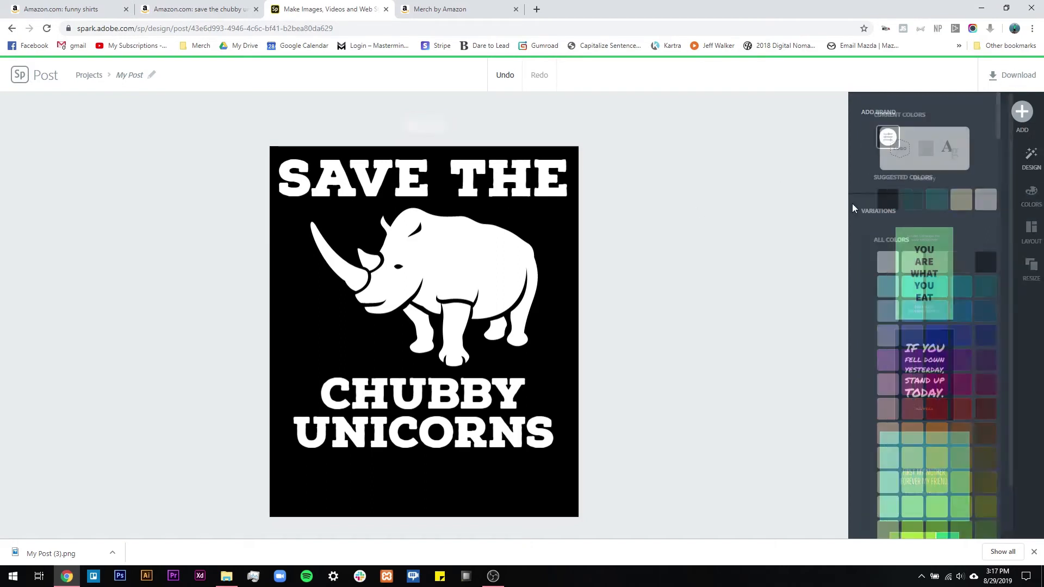
left_click(1024, 239)
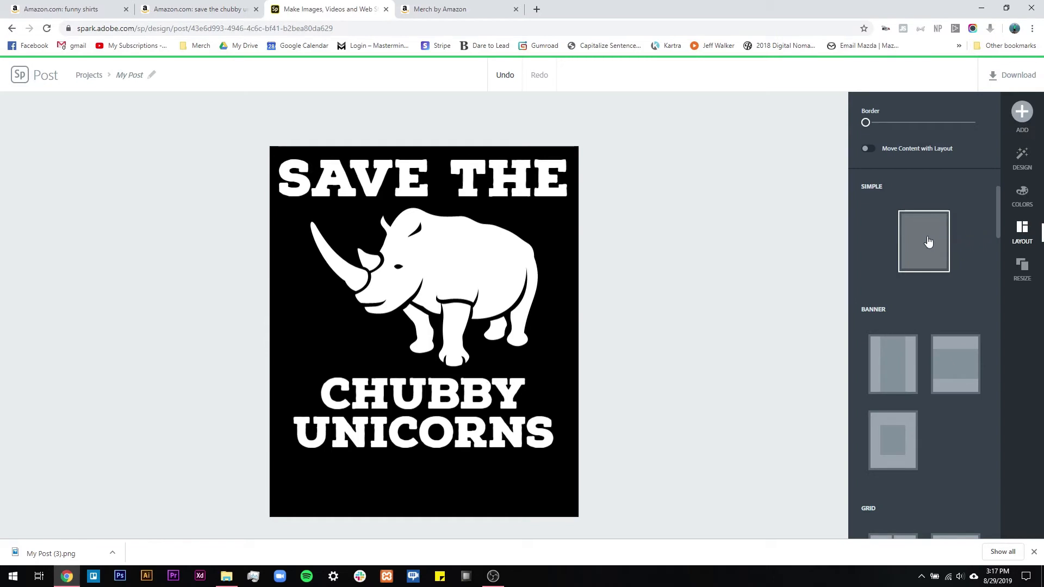
left_click(1010, 276)
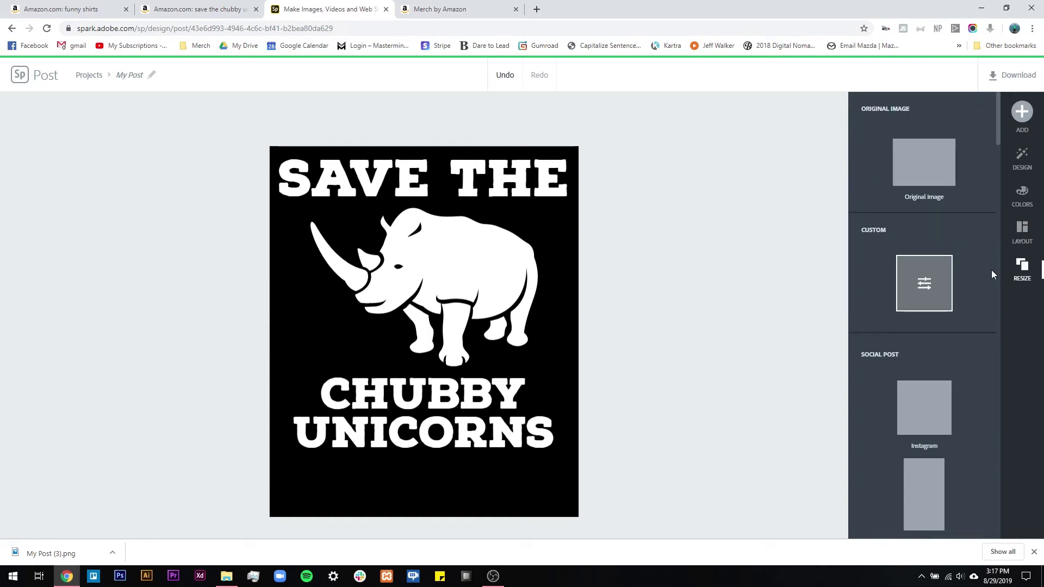
left_click(931, 276)
double_click(509, 305)
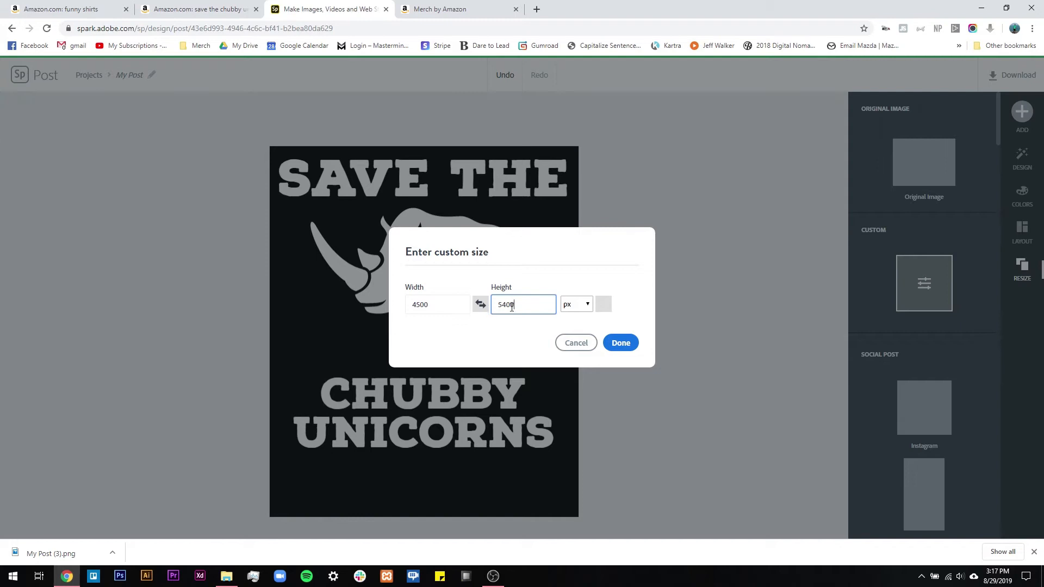
type("4050")
left_click(621, 343)
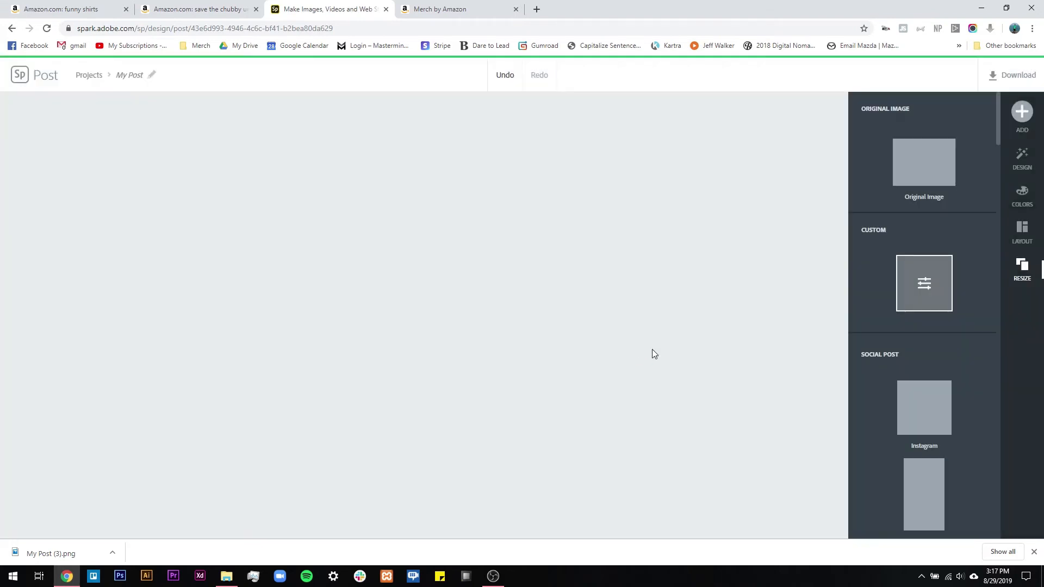
left_click(1015, 76)
left_click(982, 172)
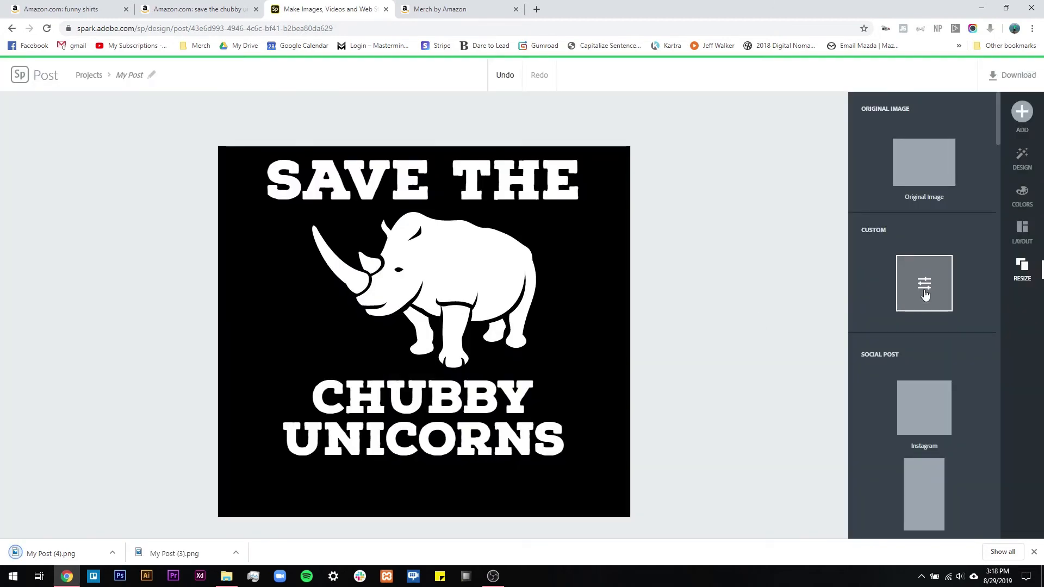
Resize the canvas to a custom size of 485 × 485 px.
left_click(924, 292)
double_click(424, 308)
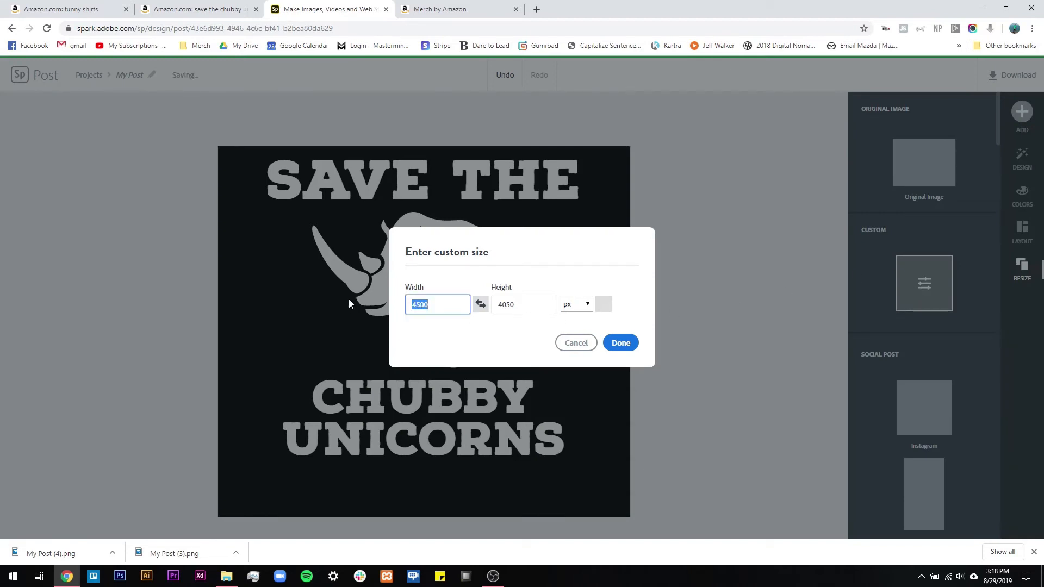
type("485")
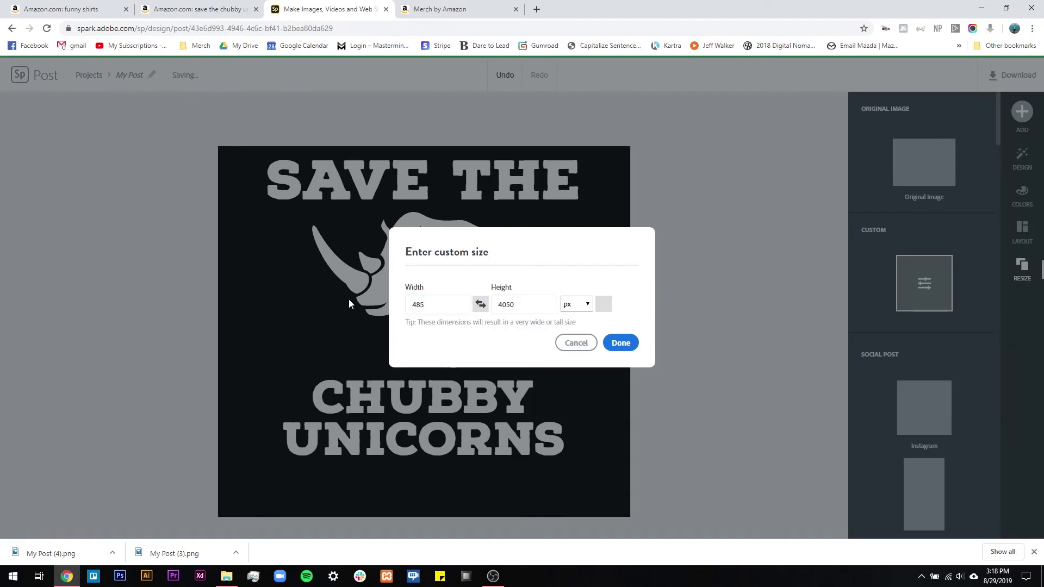
double_click(523, 306)
type("485")
left_click(615, 342)
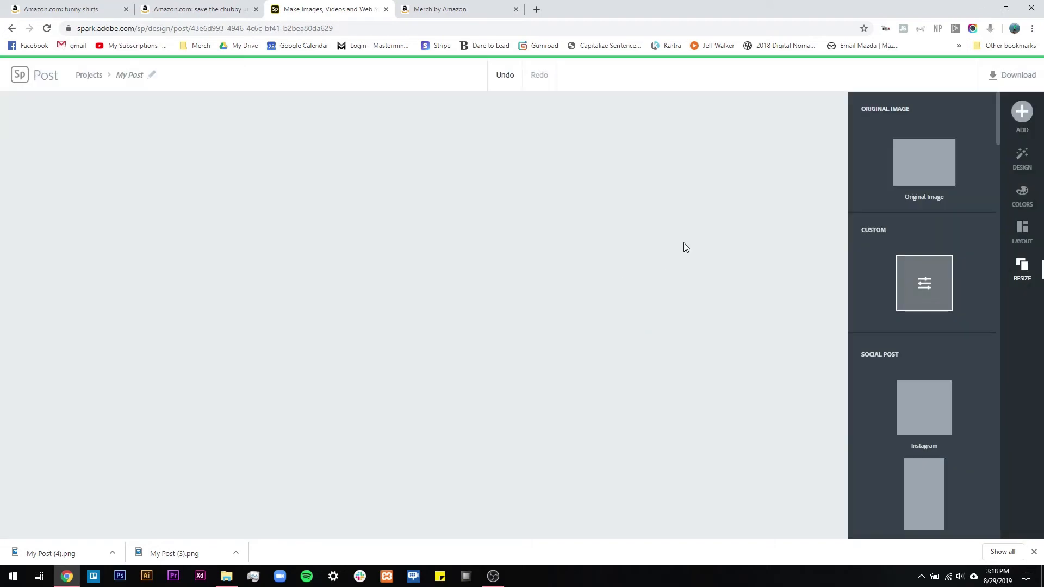
Move both text blocks and the rhino down together towards the middle of the square canvas.
left_click(479, 181)
left_click(459, 260, "shift")
left_click(442, 396, "shift")
left_click_drag(438, 277, 440, 303)
left_click(602, 308)
Lower "Save the", realign the rhino on the centre line and raise "Chubby Unicorns" to tighten the spacing.
left_click_drag(471, 211, 471, 234)
mouse_move(446, 318)
left_mouse_down()
mouse_move(431, 338)
mouse_move(429, 320)
left_mouse_up()
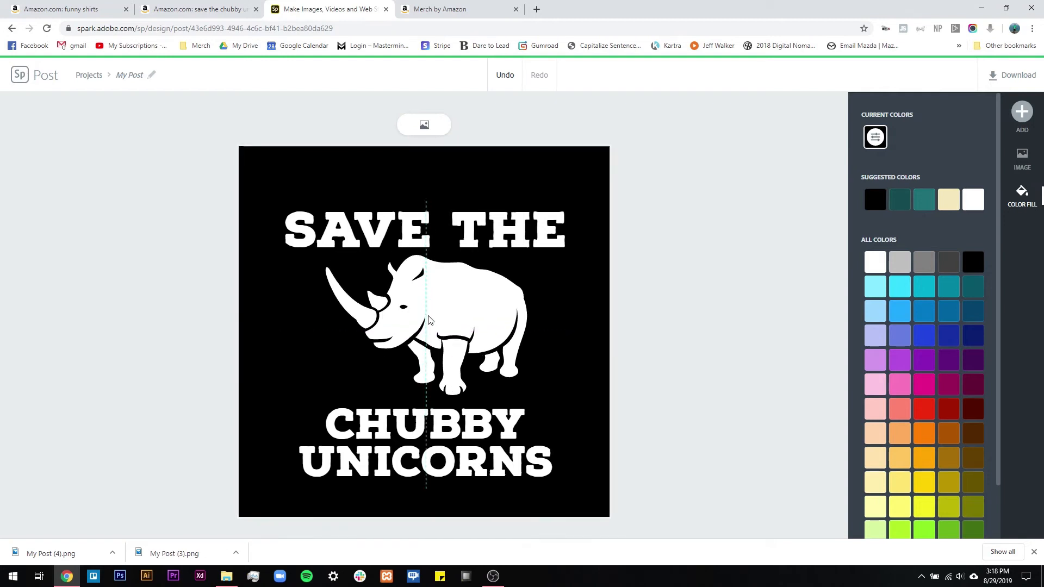
left_click_drag(436, 423, 437, 412)
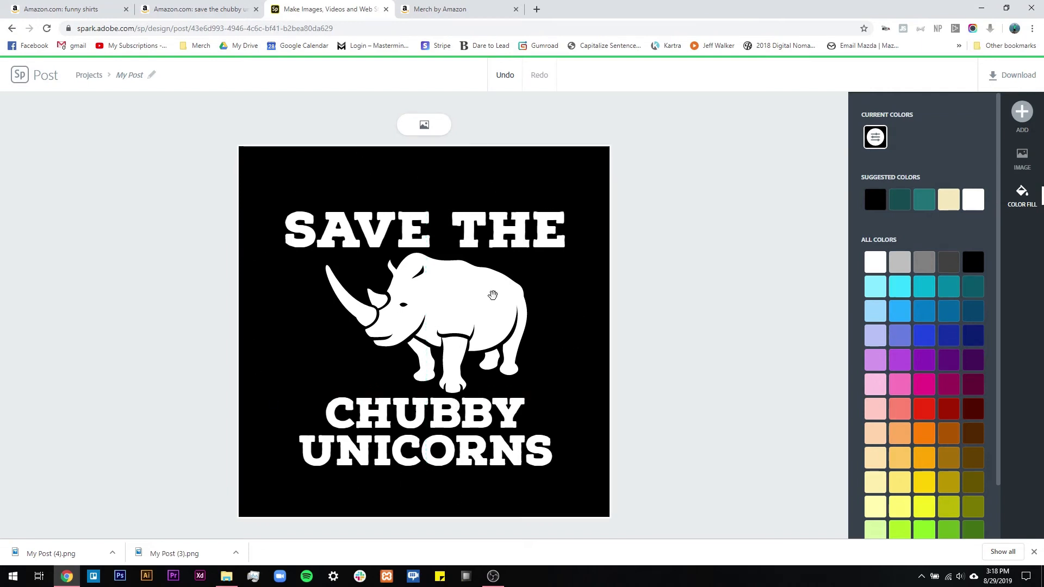
Shrink "Save the" to about the rhino's width and centre it above the rhino.
left_click(413, 229)
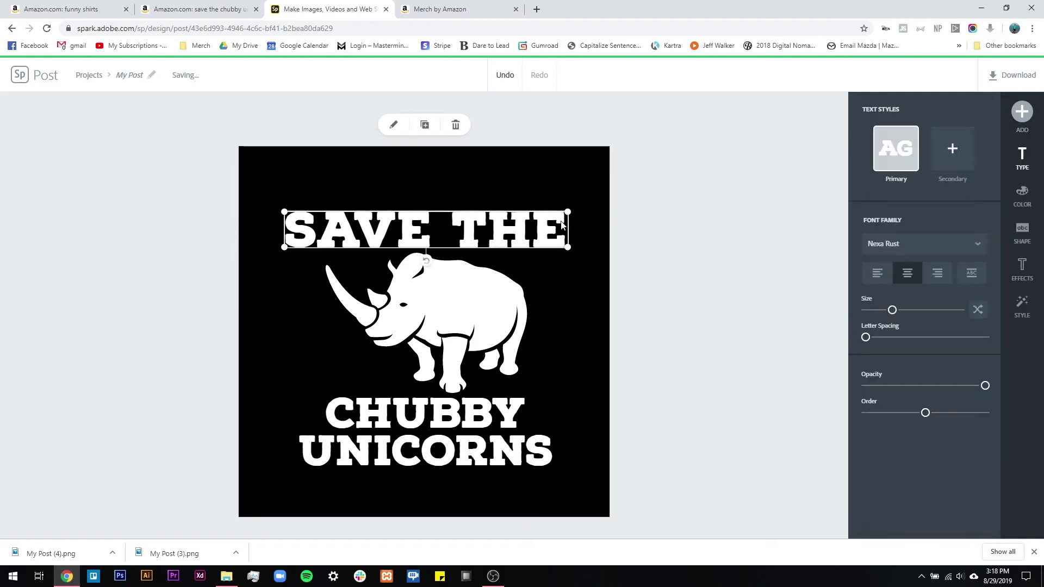
left_click_drag(567, 212, 504, 220)
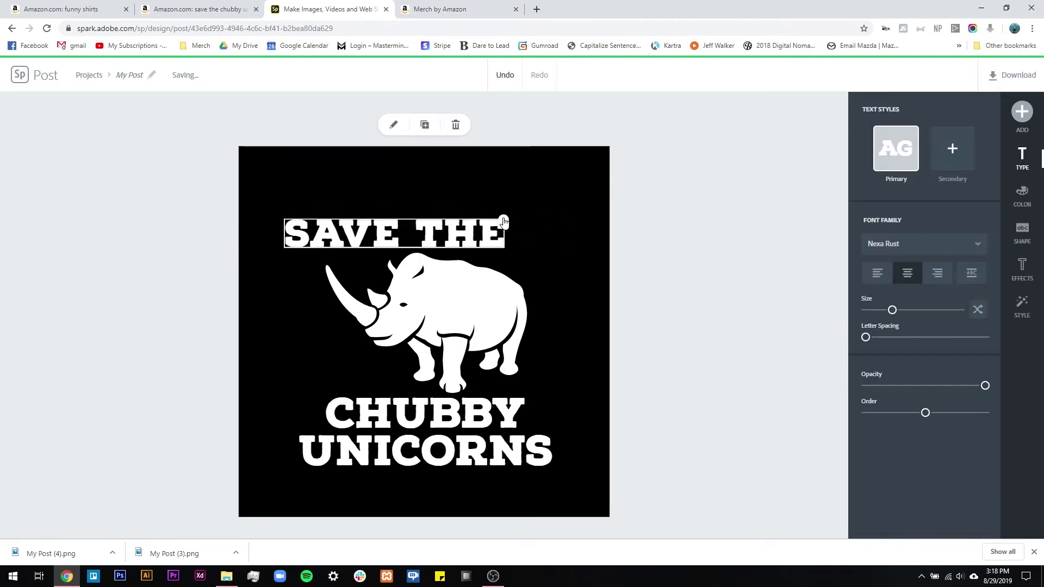
left_click_drag(409, 237, 453, 244)
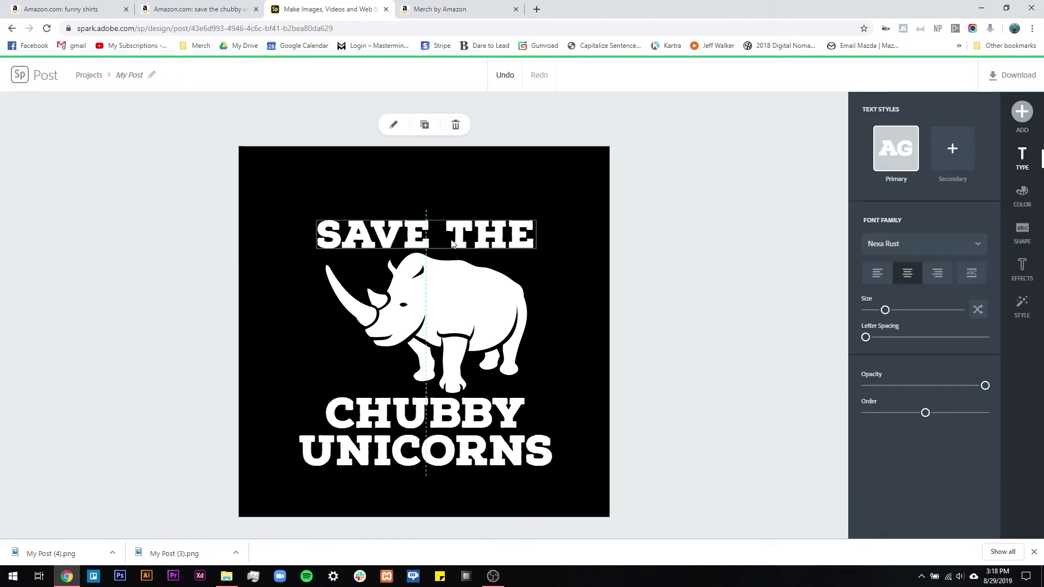
Shrink "Chubby Unicorns" to about the rhino's width and centre it directly below the rhino.
left_click(443, 456)
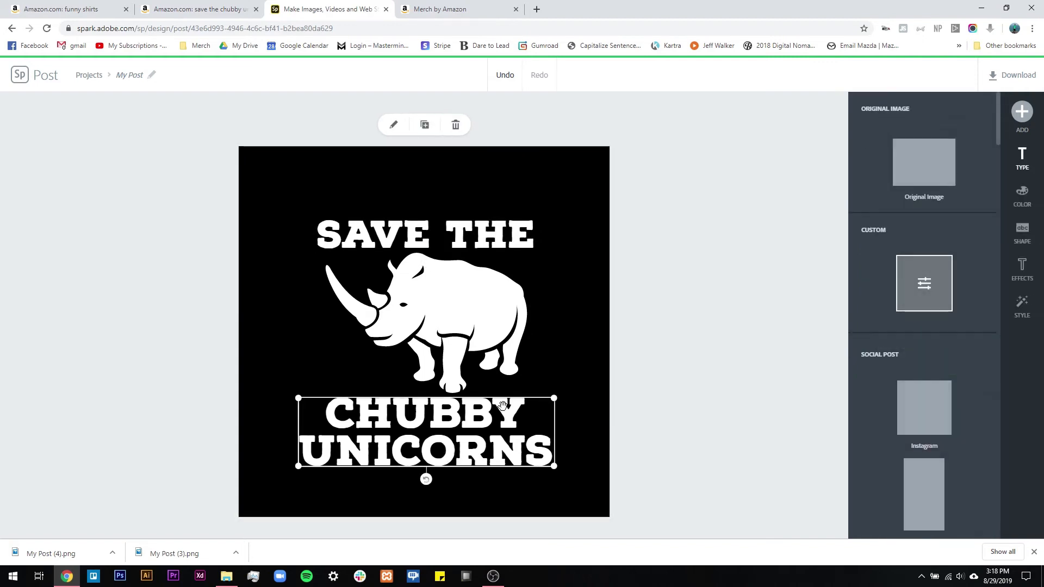
left_click_drag(552, 401, 502, 414)
left_click_drag(421, 432, 447, 417)
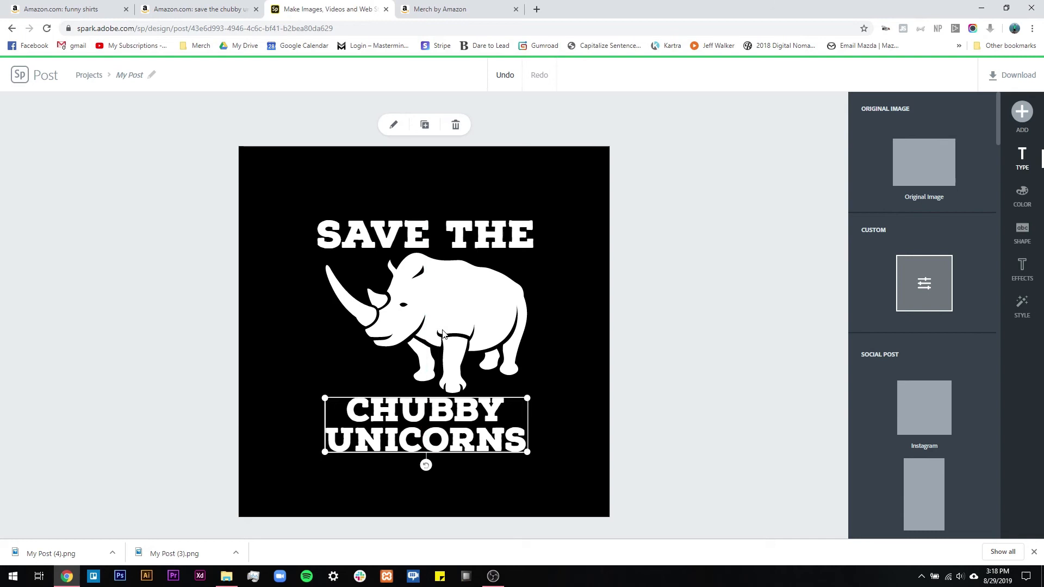
Shrink the rhino slightly, recentre it below "Save the" and raise "Chubby Unicorns" to close the gap.
left_click(514, 270)
left_click_drag(515, 274, 497, 266)
left_click_drag(411, 333, 427, 320)
left_click_drag(426, 423, 425, 409)
left_click(651, 366)
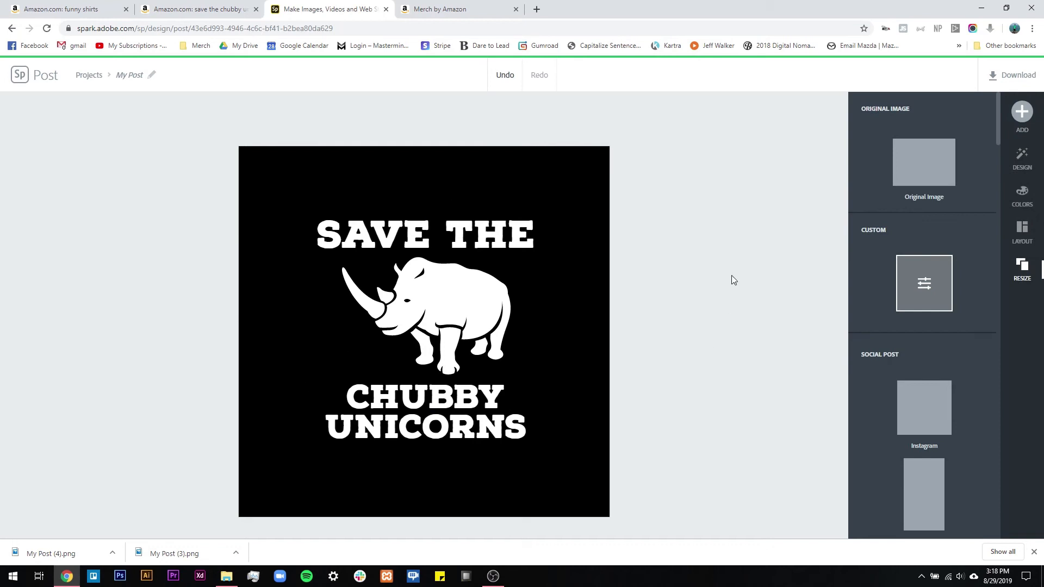
Download the square design as a PNG with a solid colour background.
left_click(1016, 75)
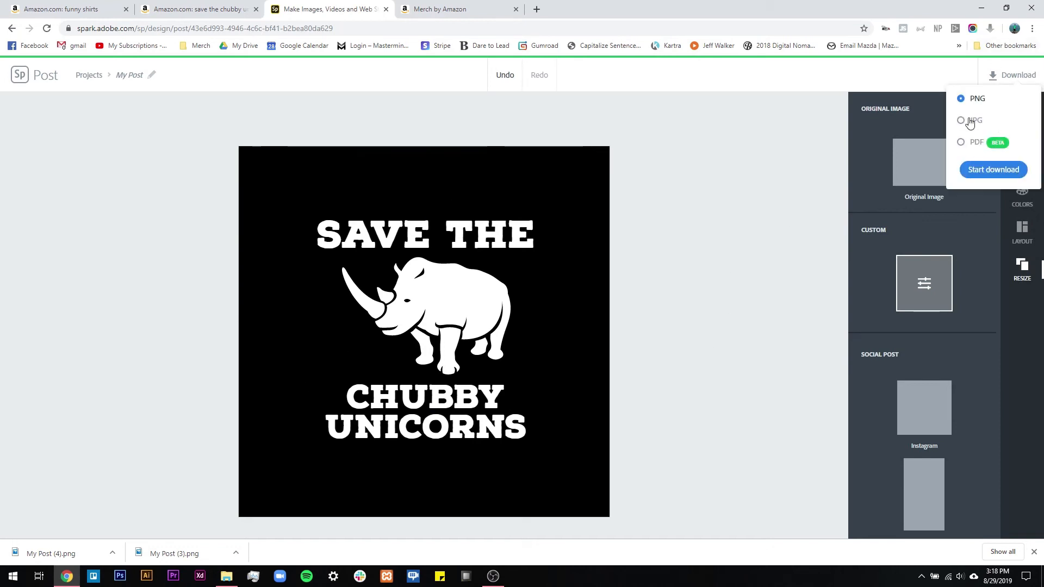
left_click(992, 170)
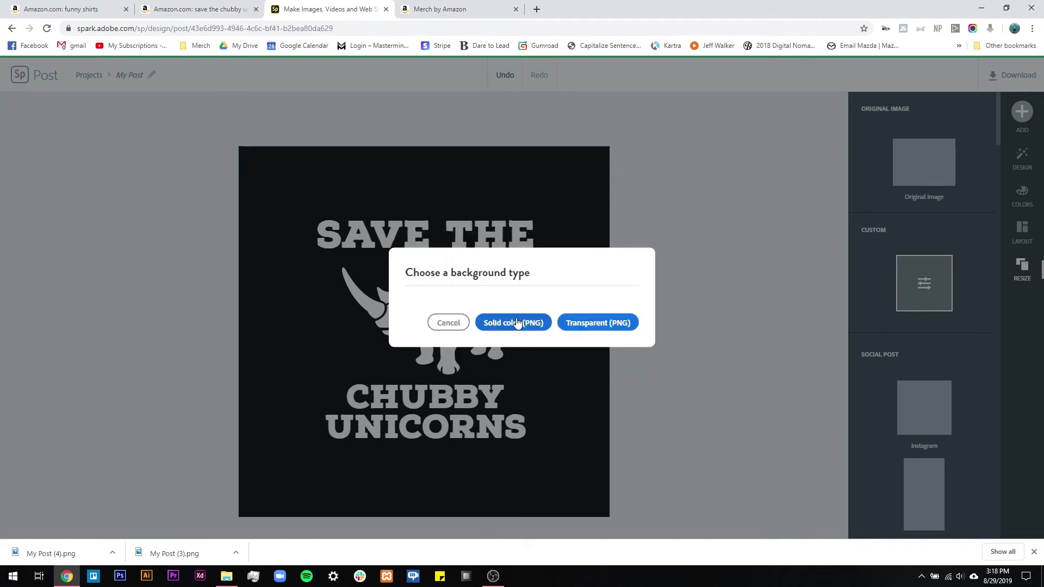
left_click(501, 323)
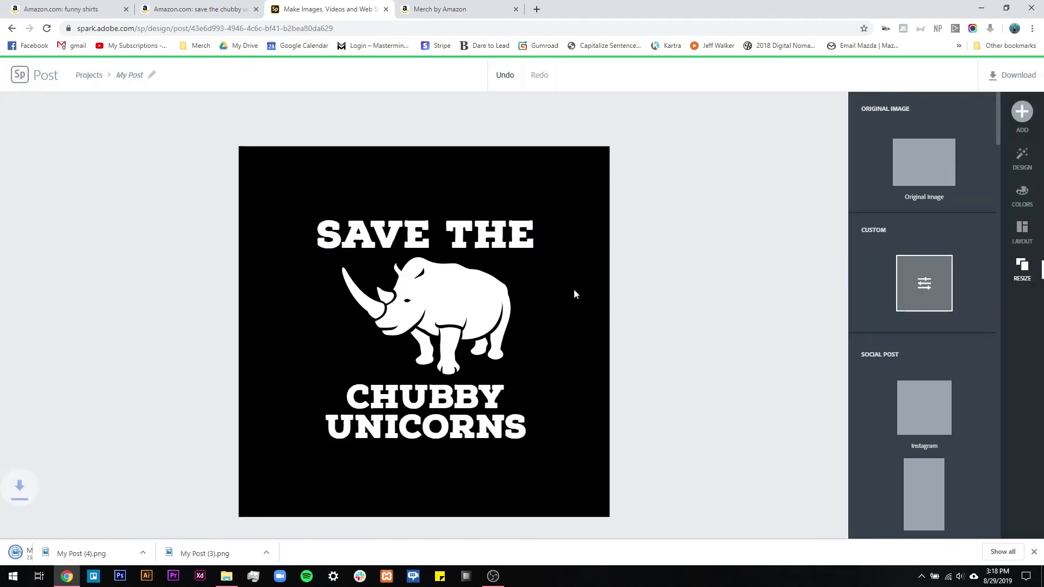
Switch to Merch by Amazon and upload My Post (4).png as the pullover hoodie artwork.
left_click(441, 9)
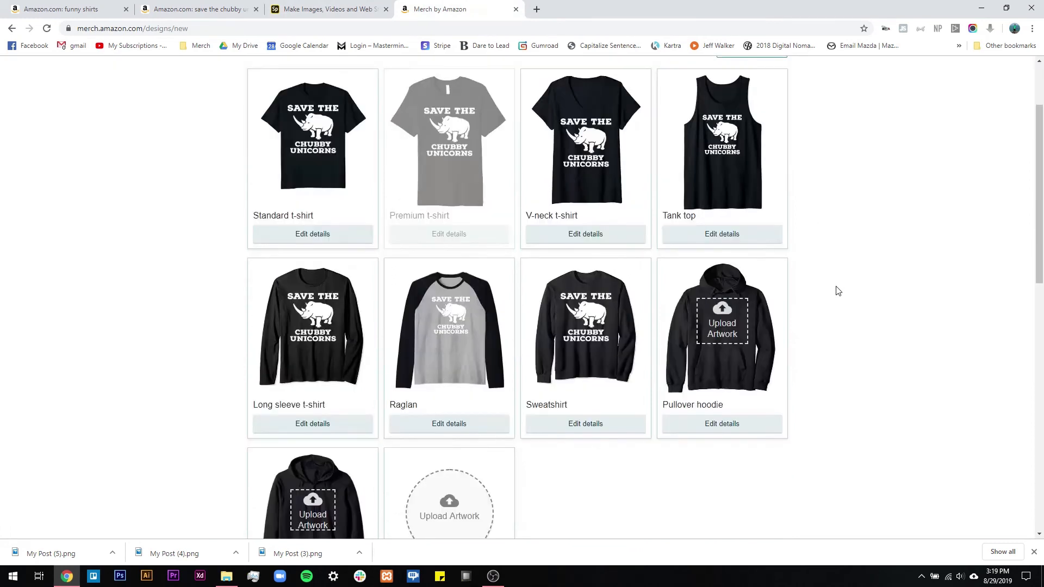
left_click(726, 325)
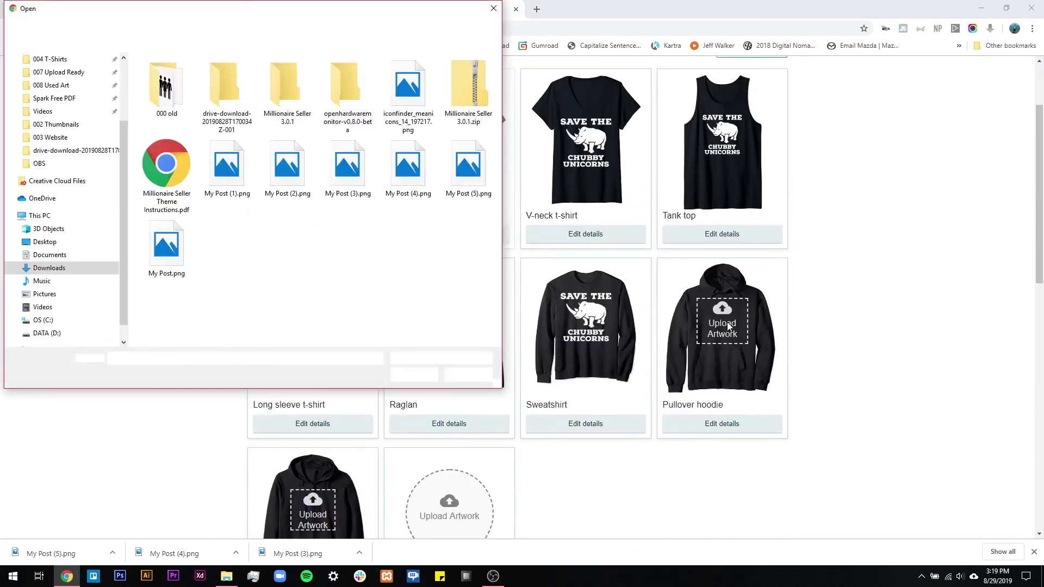
left_click(409, 182)
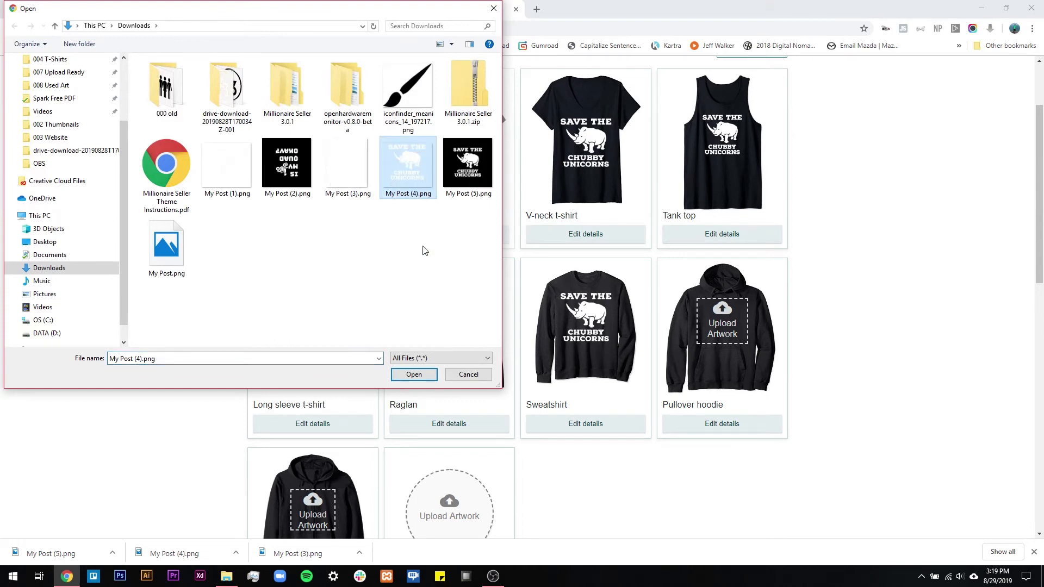
left_click(413, 374)
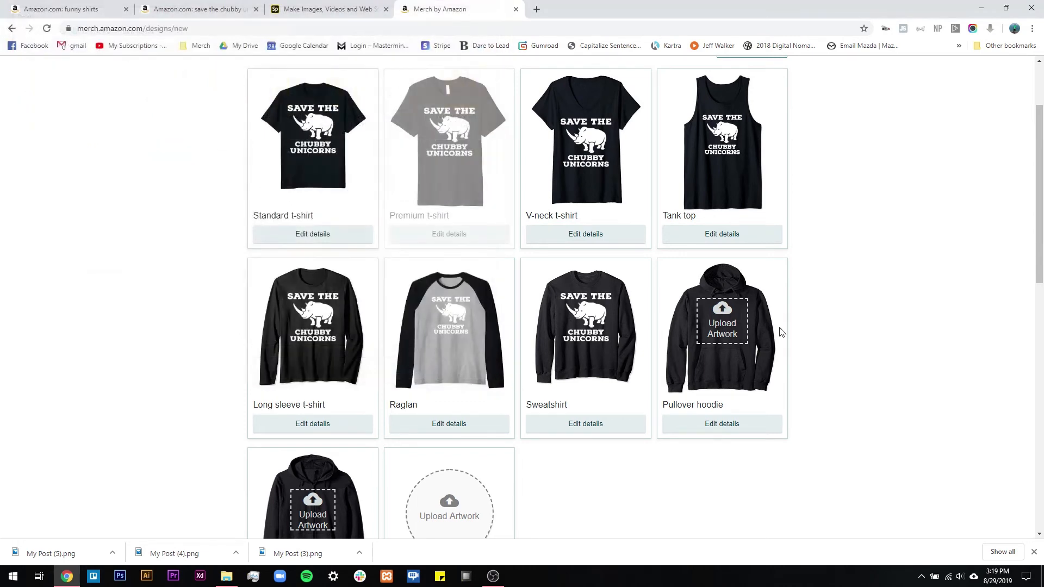
Upload My Post (5).png as the PopSockets grip artwork.
scroll(562, 464, "down", 2)
left_click(449, 407)
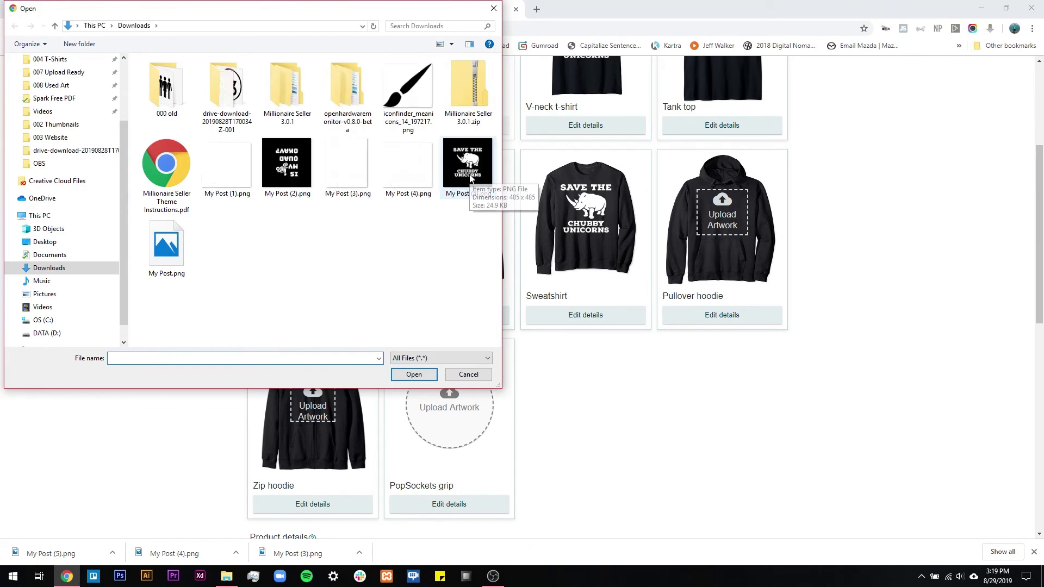
left_click(468, 168)
left_click(412, 376)
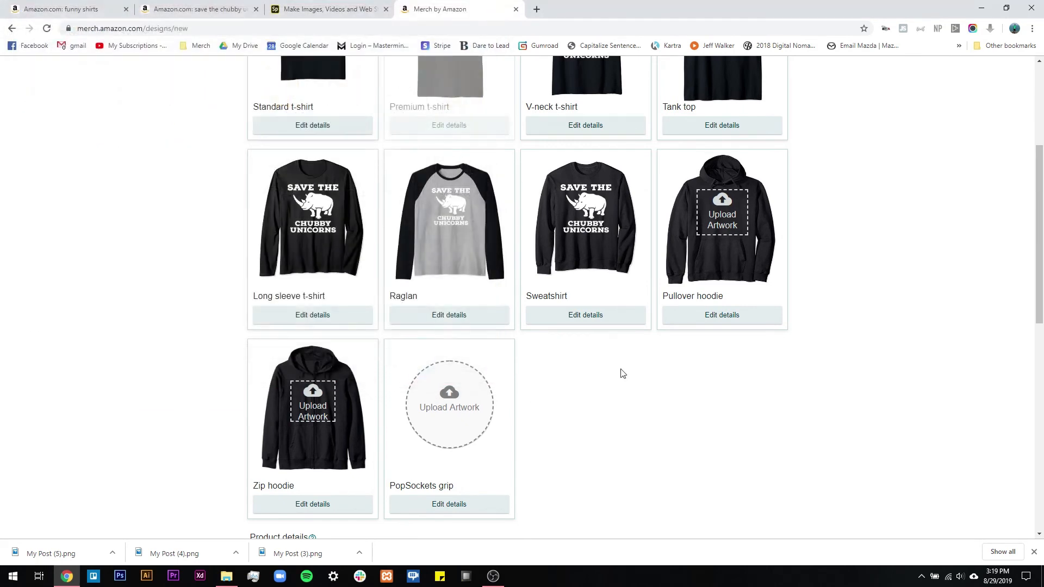
Set the brand to "Africa Zoo Animal Apparel" and copy the Amazon search phrase "save the chubby unicorn" into the design title.
scroll(602, 365, "down", 7)
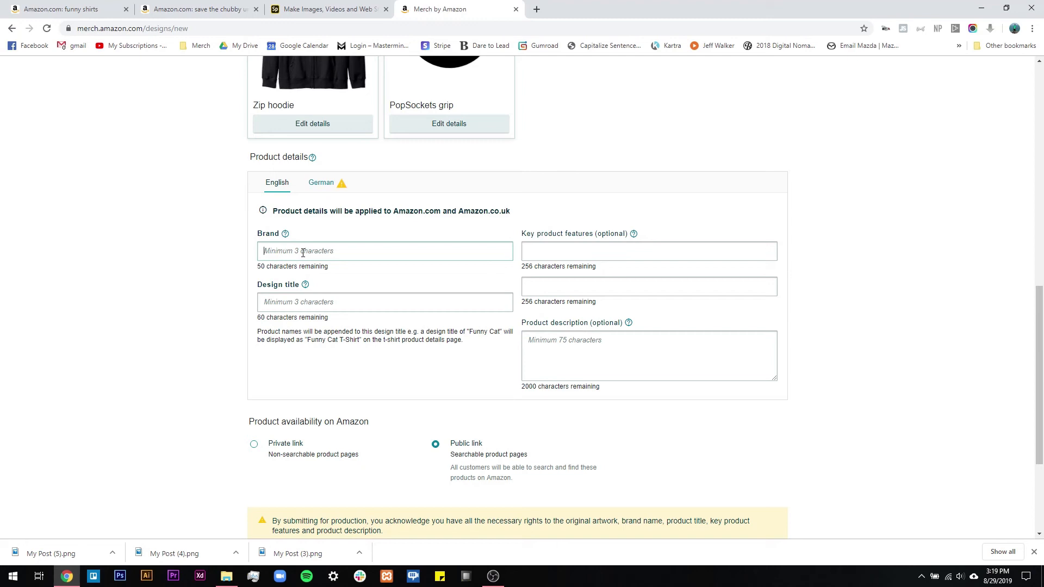
type("Africa Zoo Animal Apparel")
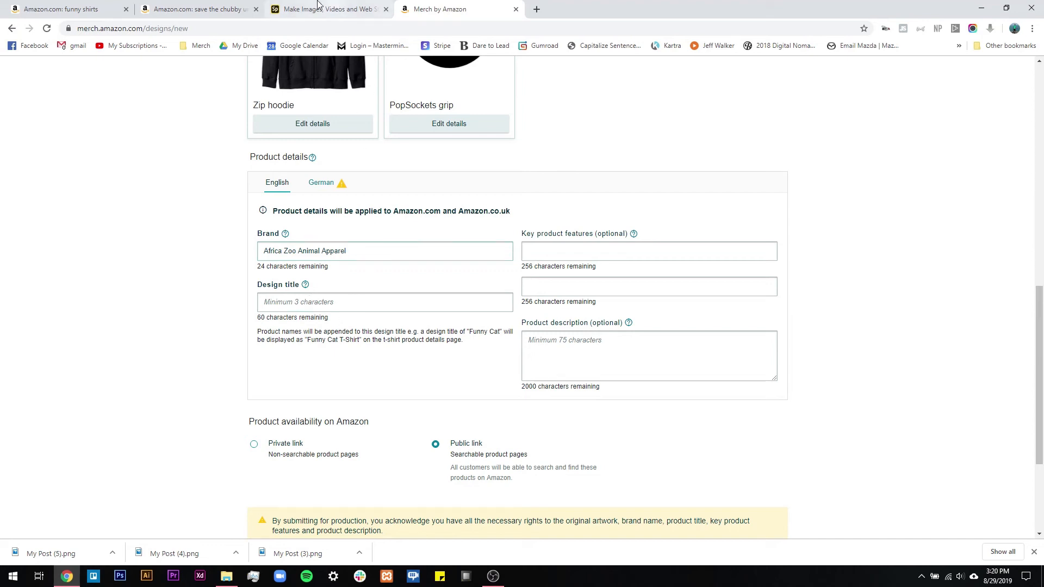
left_click(229, 3)
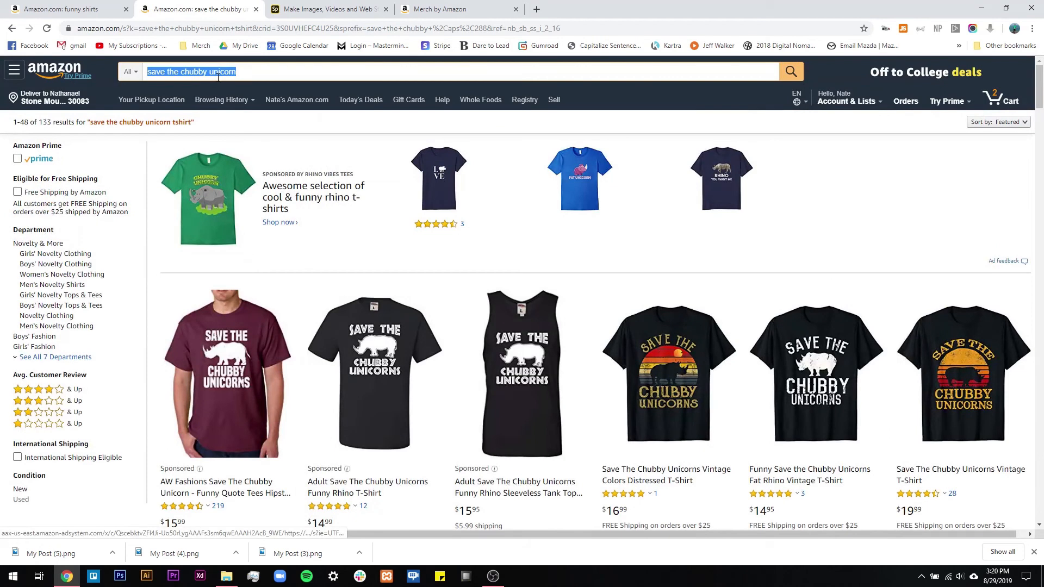
left_click(221, 75)
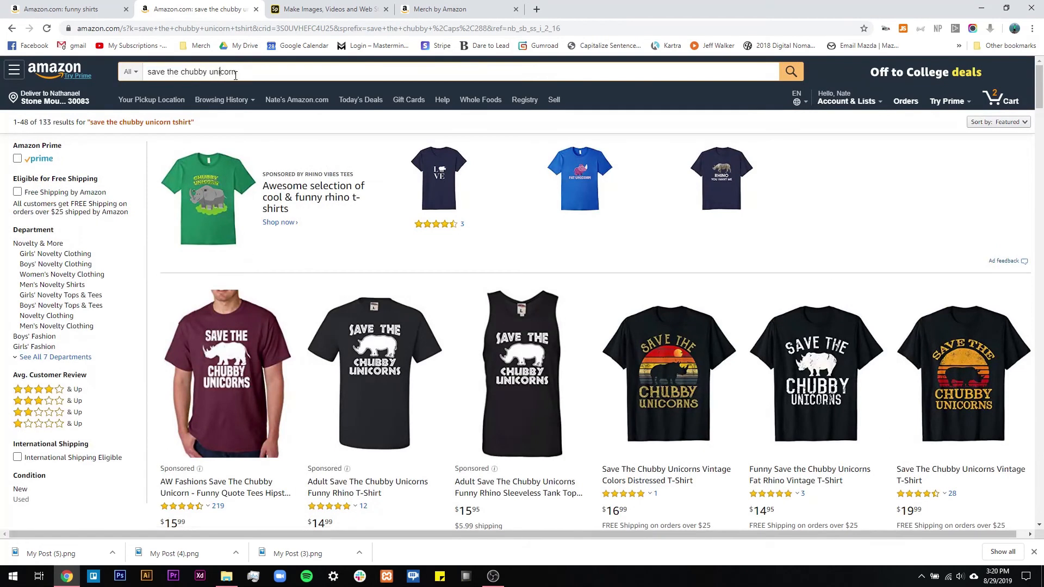
left_click_drag(249, 73, 133, 73)
key("ctrl+c")
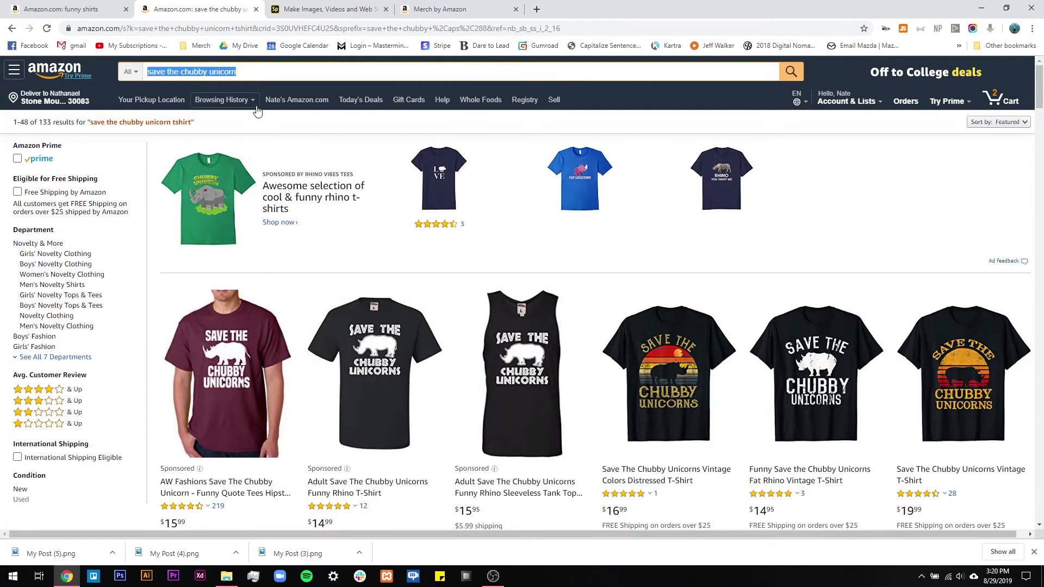
left_click(441, 10)
left_click(320, 302)
key("ctrl+v")
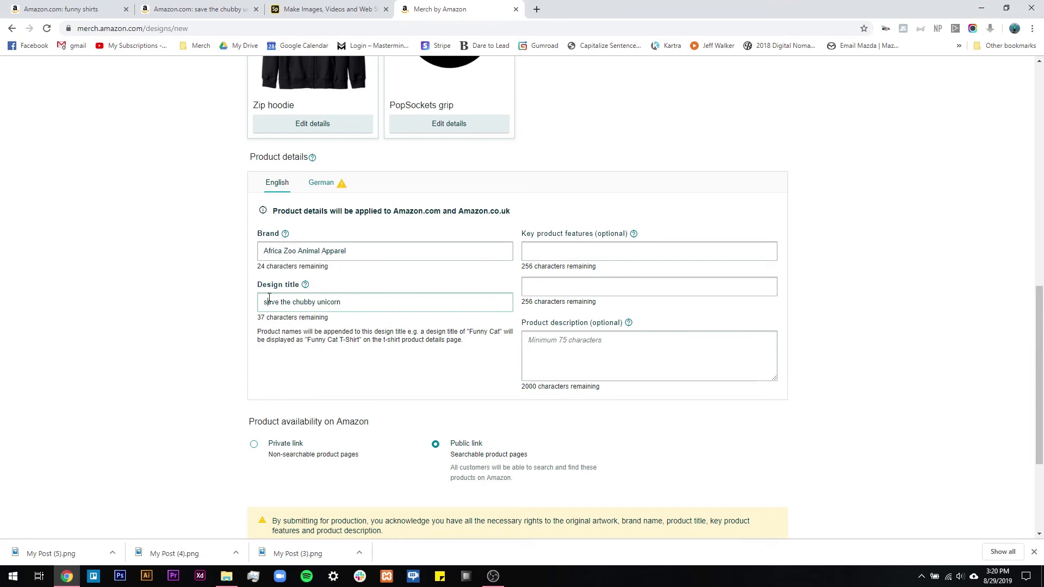
Capitalise each word of the design title so it reads "Save The Chubby Unicorn".
key("Home")
key("Delete")
type("S")
key("BackSpace")
type("T")
key("BackSpace")
type("C")
type("U")
Add dark red, light green and olive to the standard t-shirt's colors.
scroll(586, 210, "up", 11)
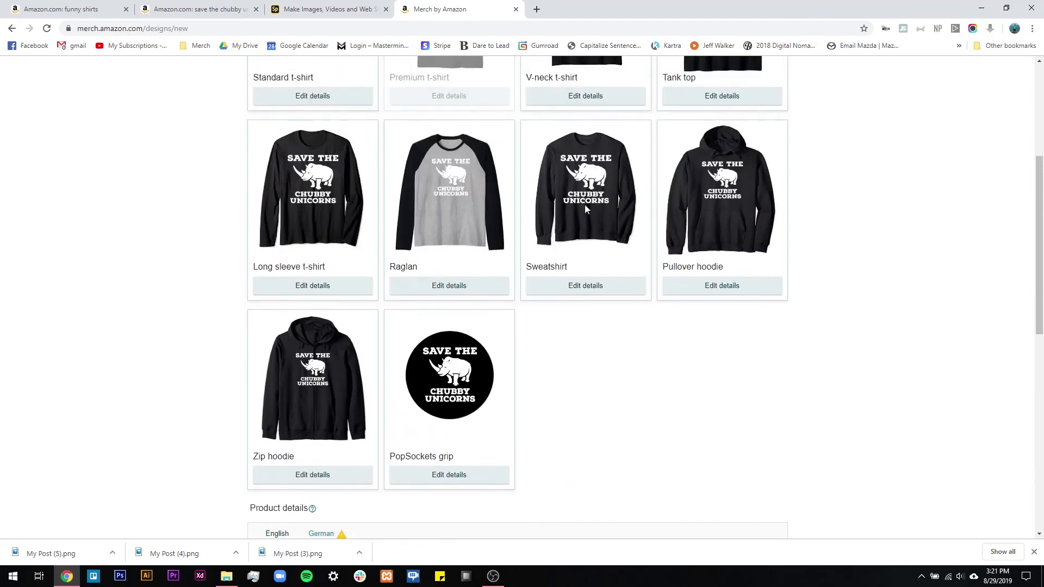
scroll(785, 270, "down", 7)
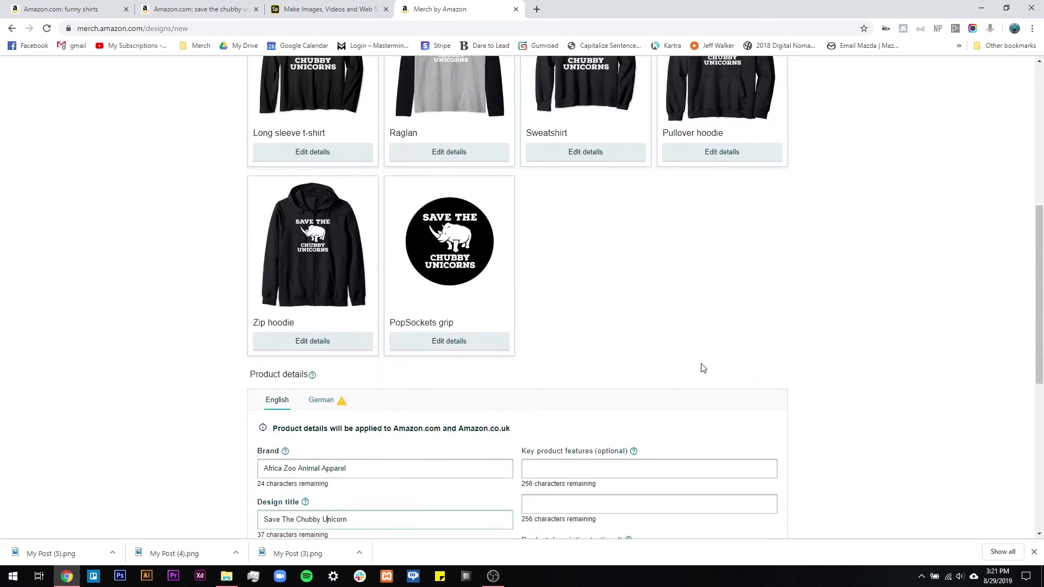
scroll(660, 362, "down", 1)
scroll(585, 335, "up", 8)
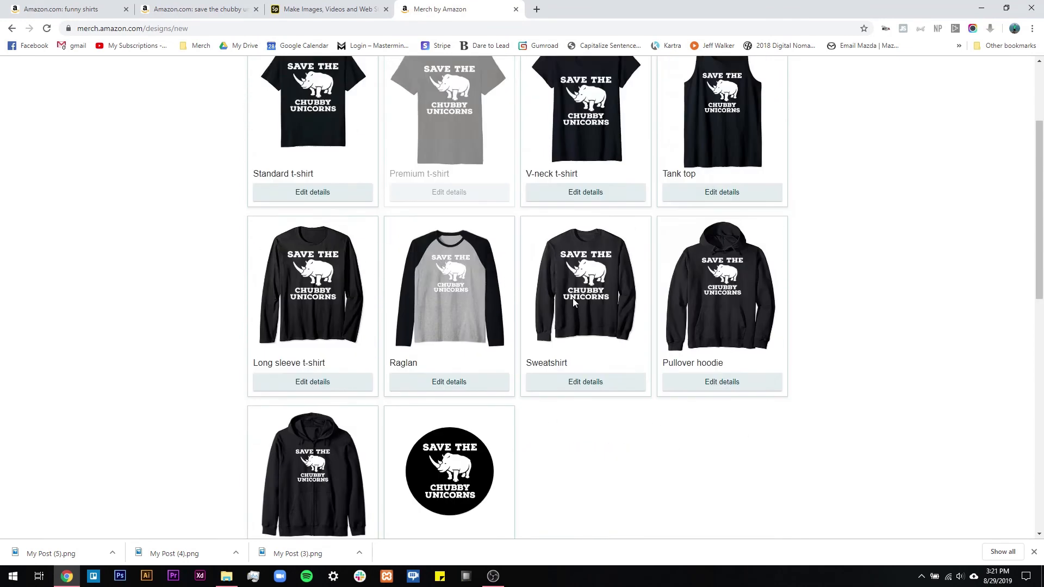
left_click(312, 287)
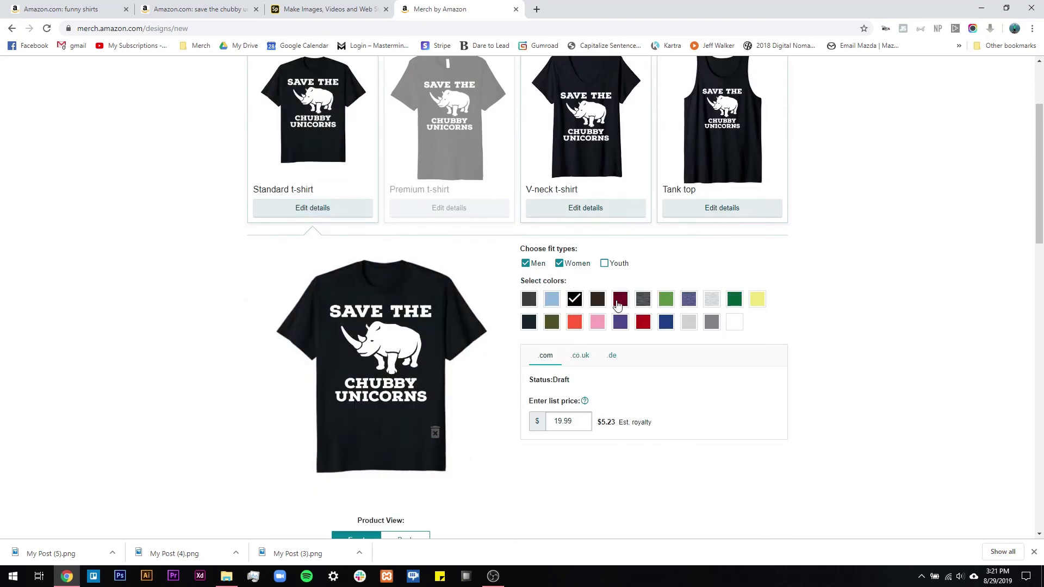
left_click(619, 301)
left_click(667, 301)
left_click(552, 322)
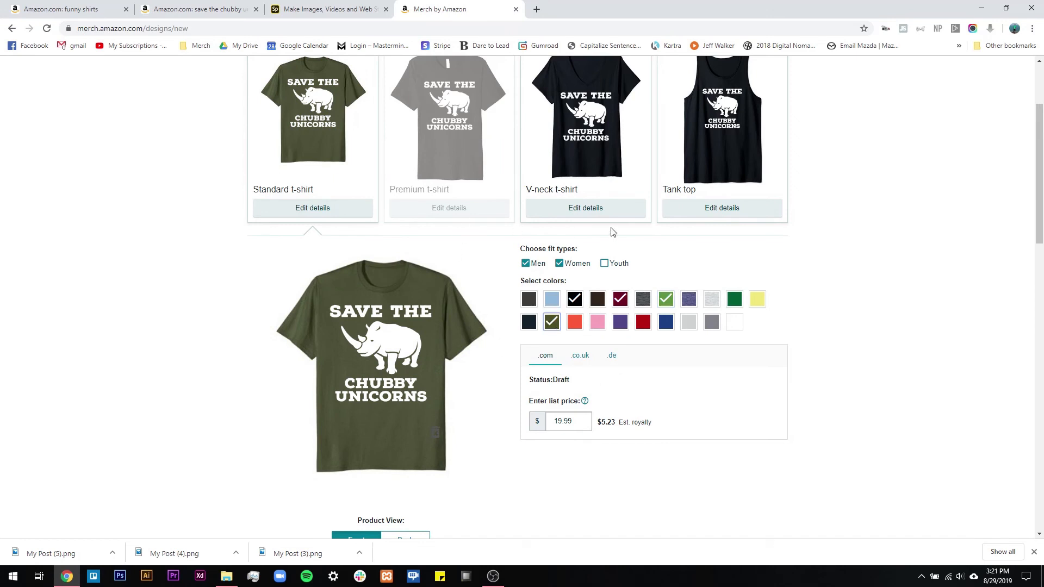
Add green and purple to the V-neck t-shirt, and dark grey, navy and royal blue to the tank top.
left_click(608, 210)
left_click(600, 300)
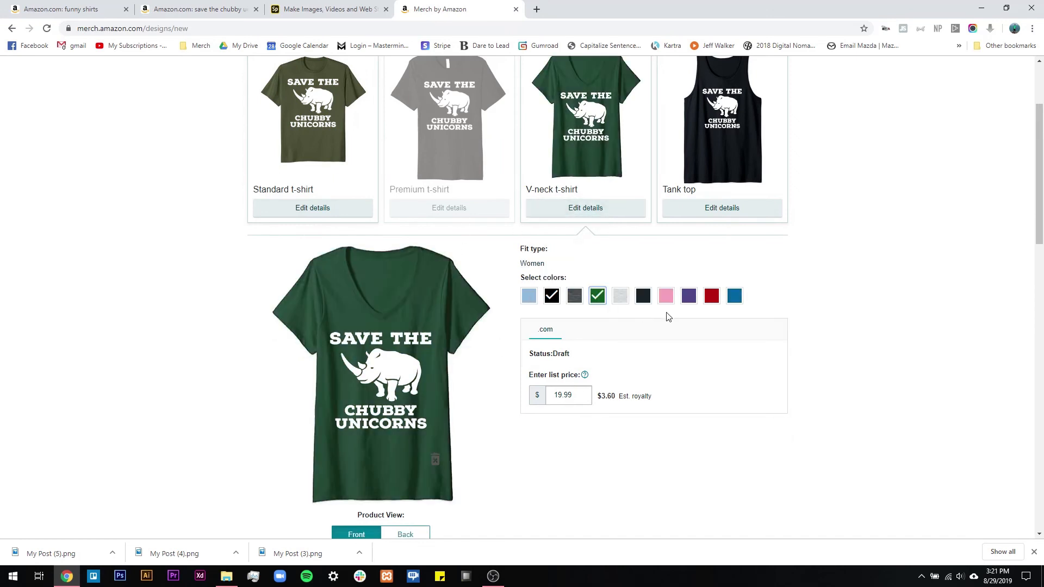
left_click(719, 211)
left_click(552, 300)
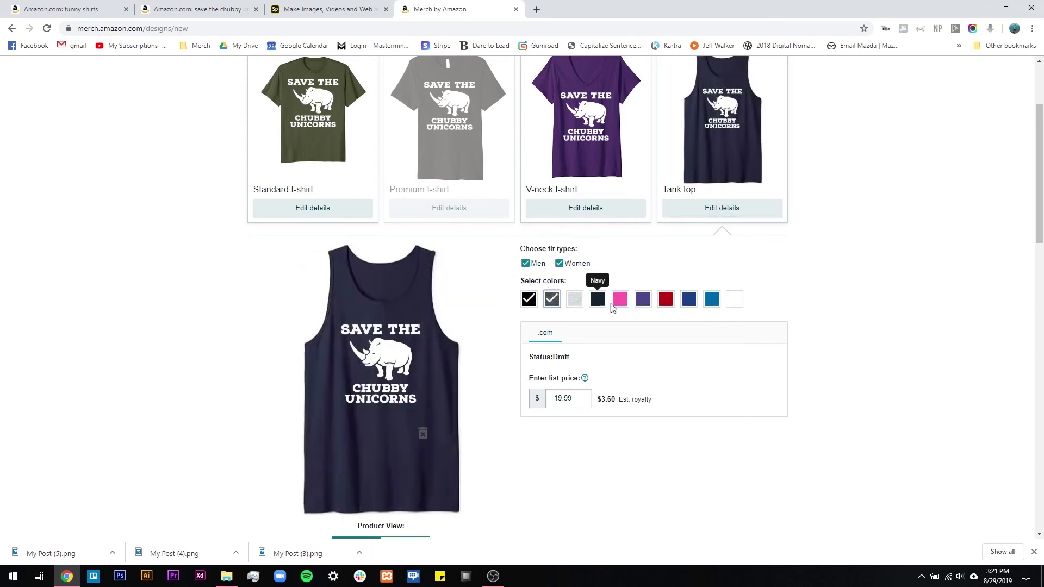
left_click(598, 300)
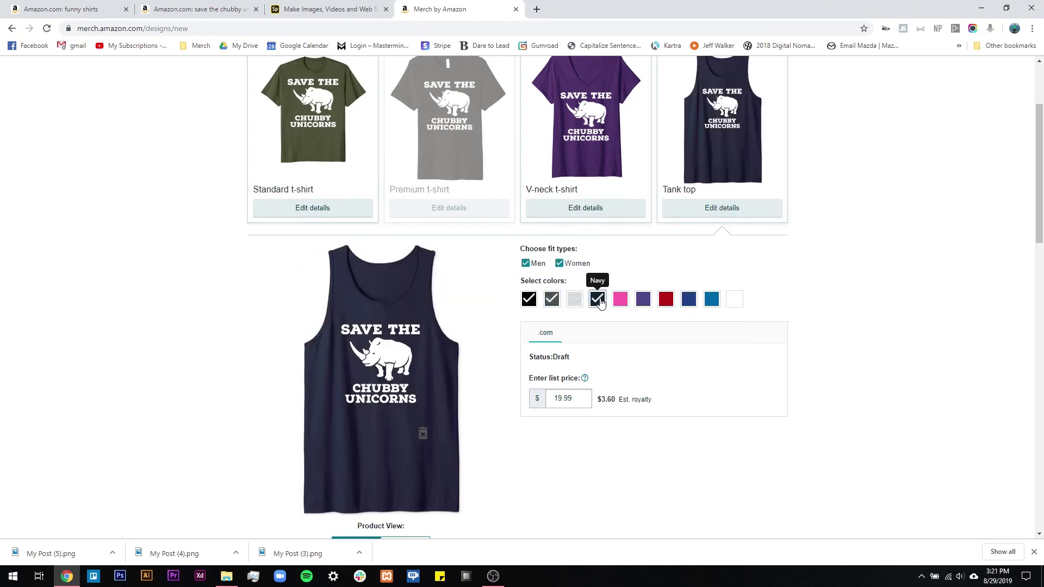
left_click(688, 300)
Add navy to the long sleeve t-shirt's colors.
scroll(853, 224, "down", 1)
scroll(852, 223, "down", 6)
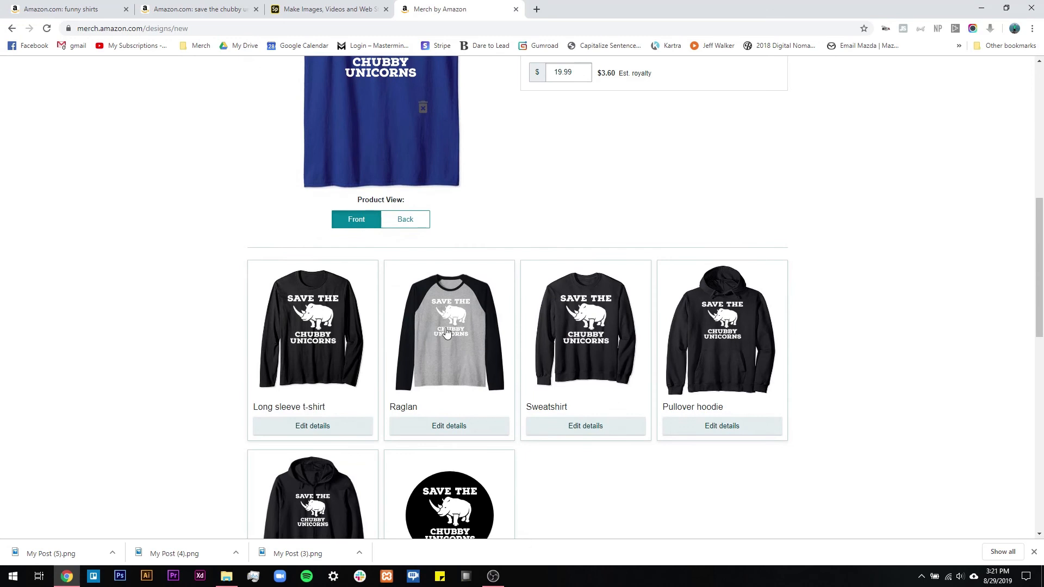
left_click(326, 426)
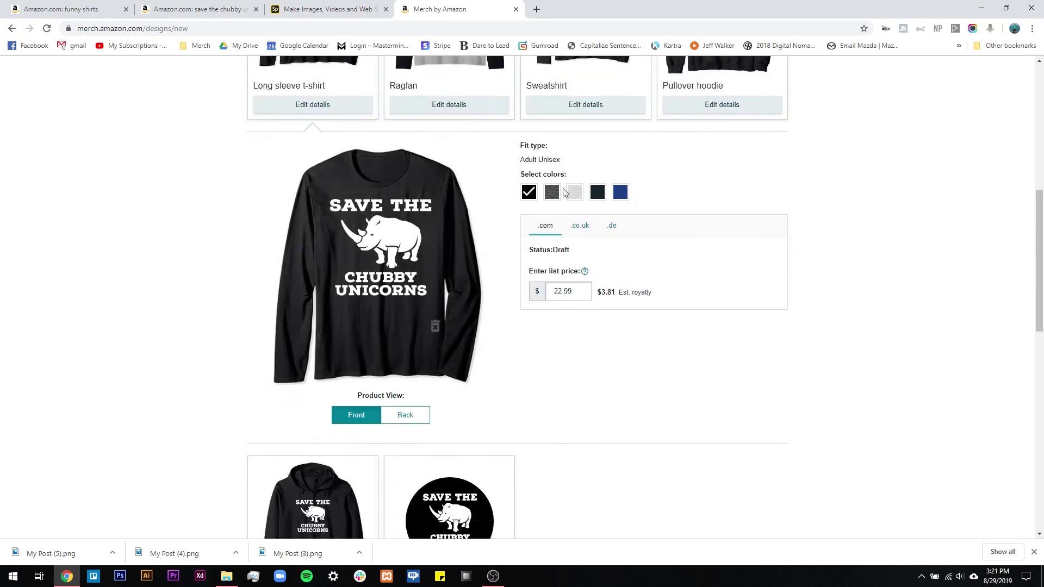
left_click(597, 192)
scroll(544, 207, "up", 2)
Check the raglan's color options, and add navy to both the sweatshirt and the pullover hoodie.
left_click(460, 213)
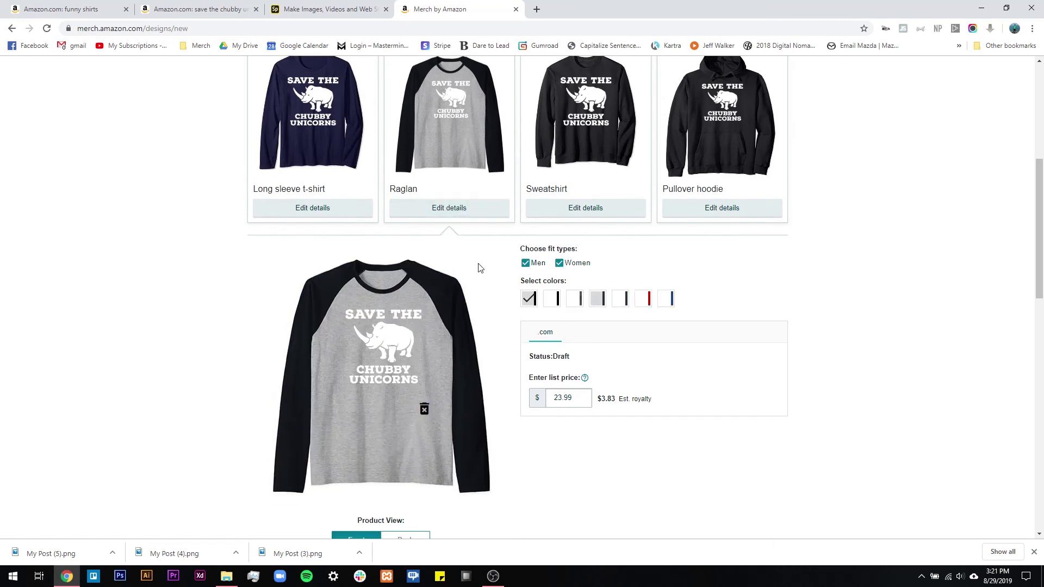
left_click(583, 209)
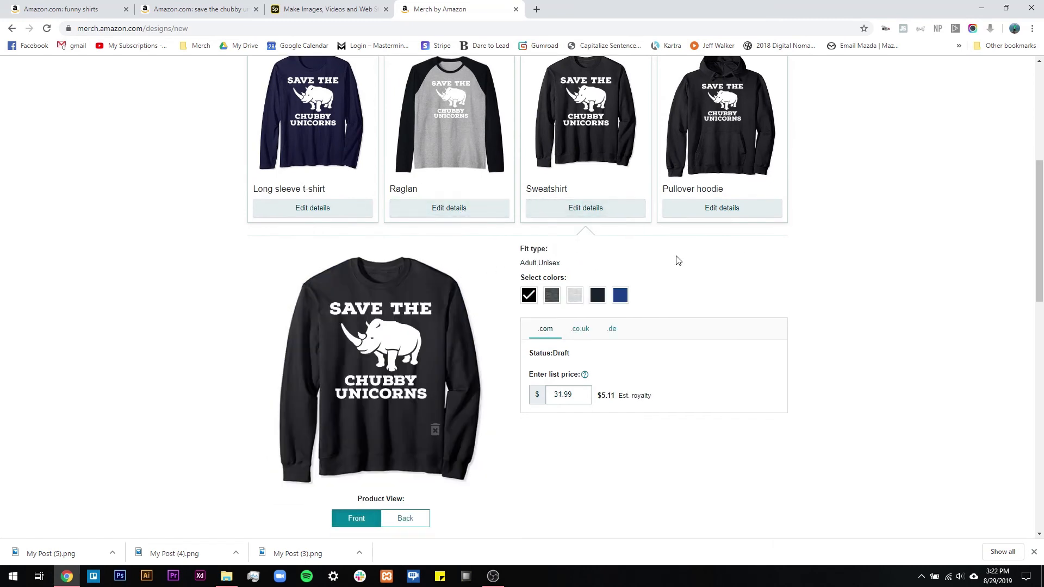
left_click(702, 208)
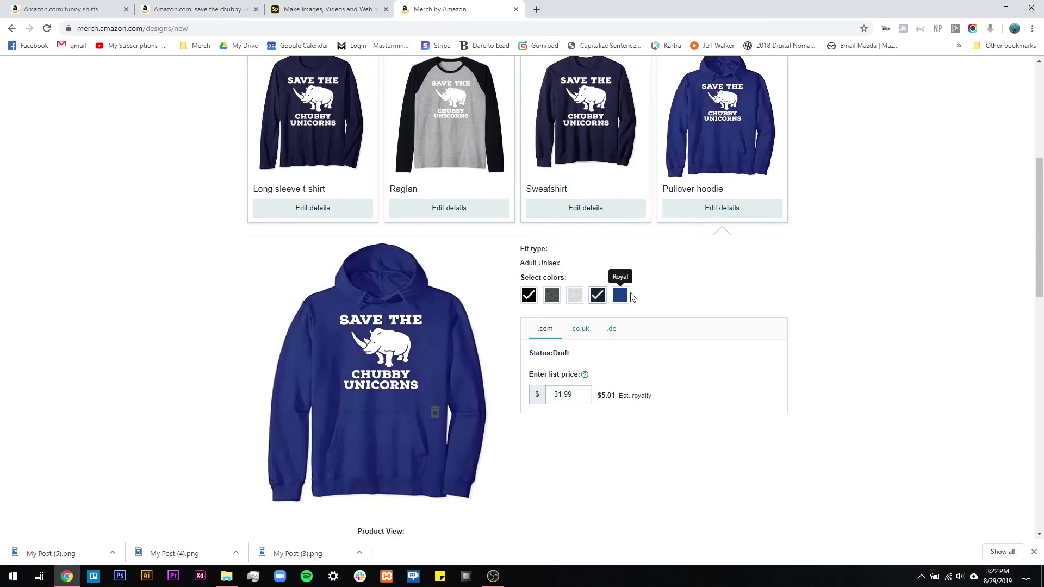
Add green and purple to the zip hoodie's colors.
scroll(762, 247, "down", 7)
left_click(316, 380)
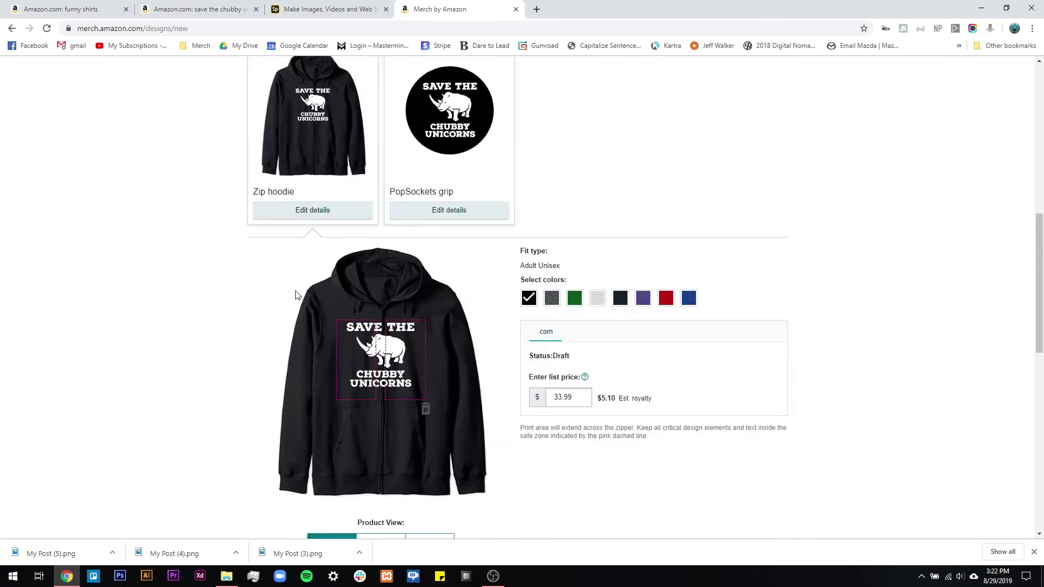
left_click(574, 301)
left_click(642, 302)
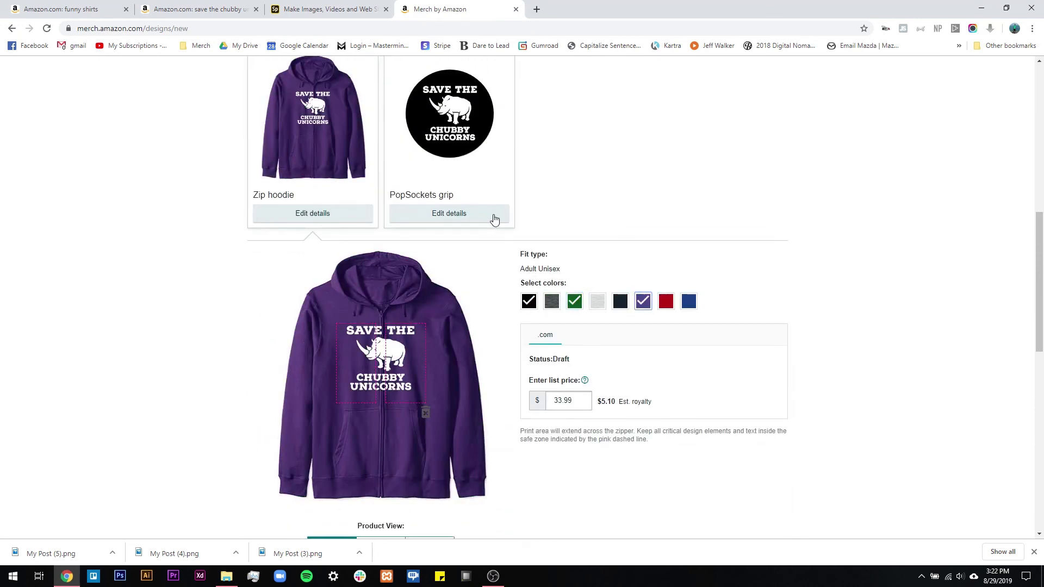
scroll(688, 256, "up", 10)
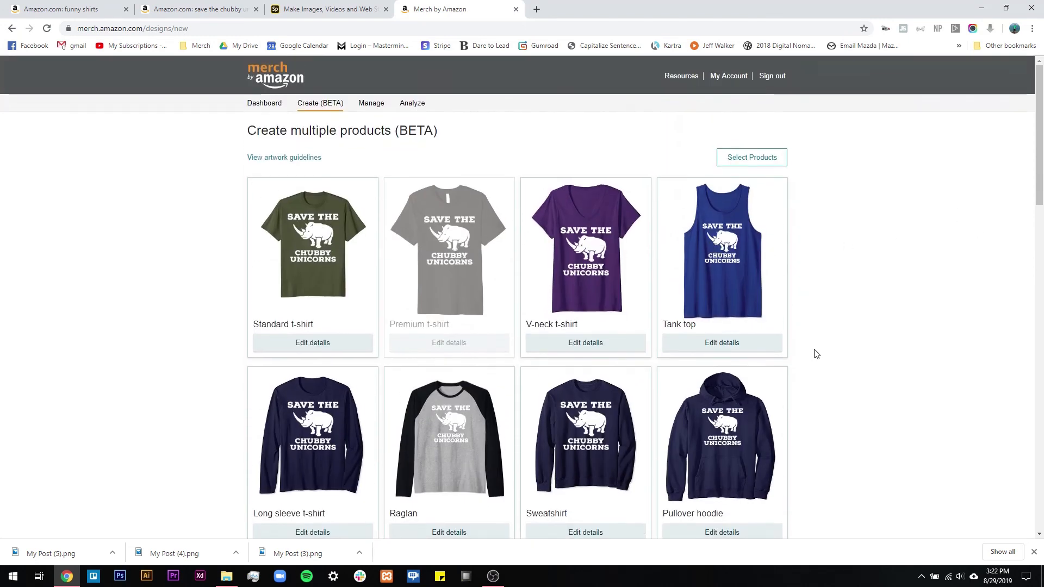
scroll(809, 331, "down", 9)
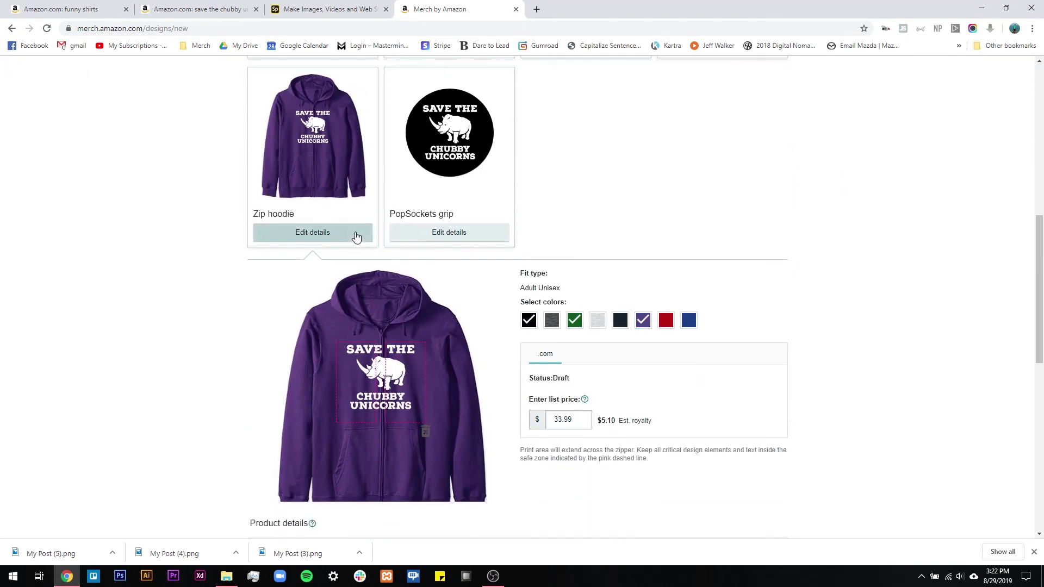
Close the zip hoodie's details and review all the product previews along with the English brand, design title and optional description fields.
left_click(354, 234)
scroll(626, 247, "down", 4)
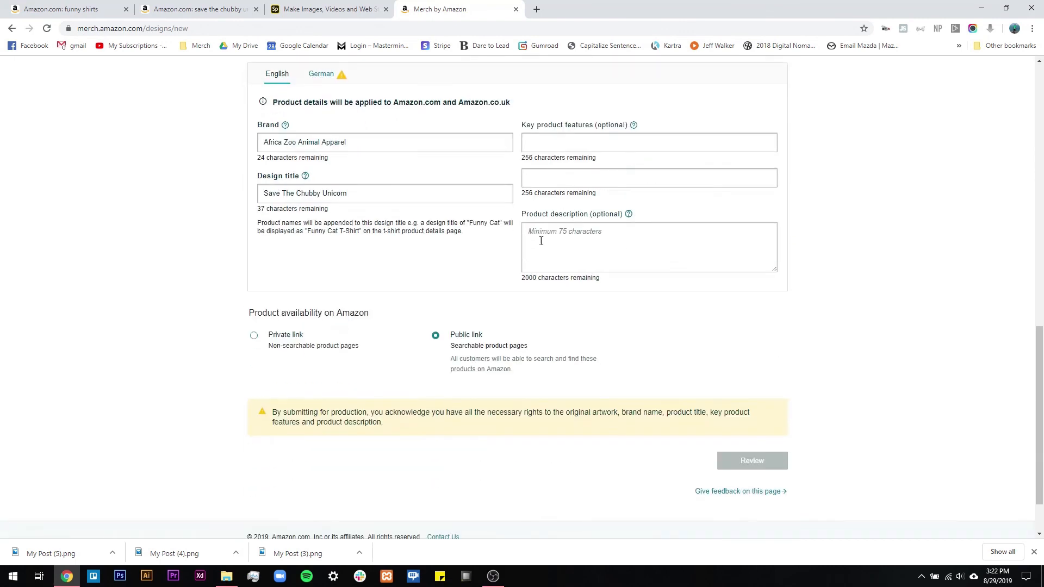
scroll(844, 240, "up", 7)
scroll(843, 239, "up", 4)
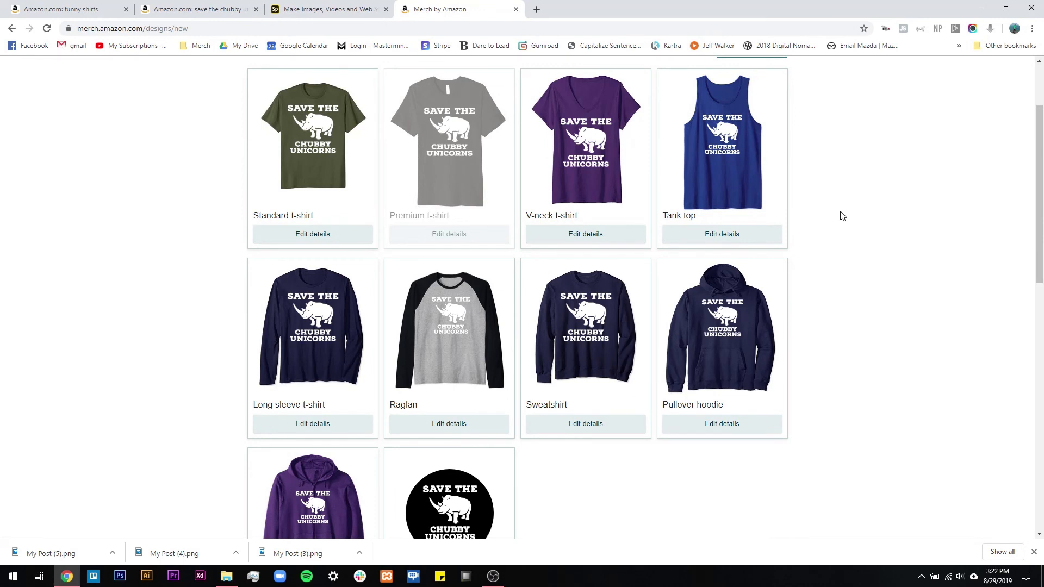
scroll(843, 218, "down", 6)
scroll(827, 298, "up", 8)
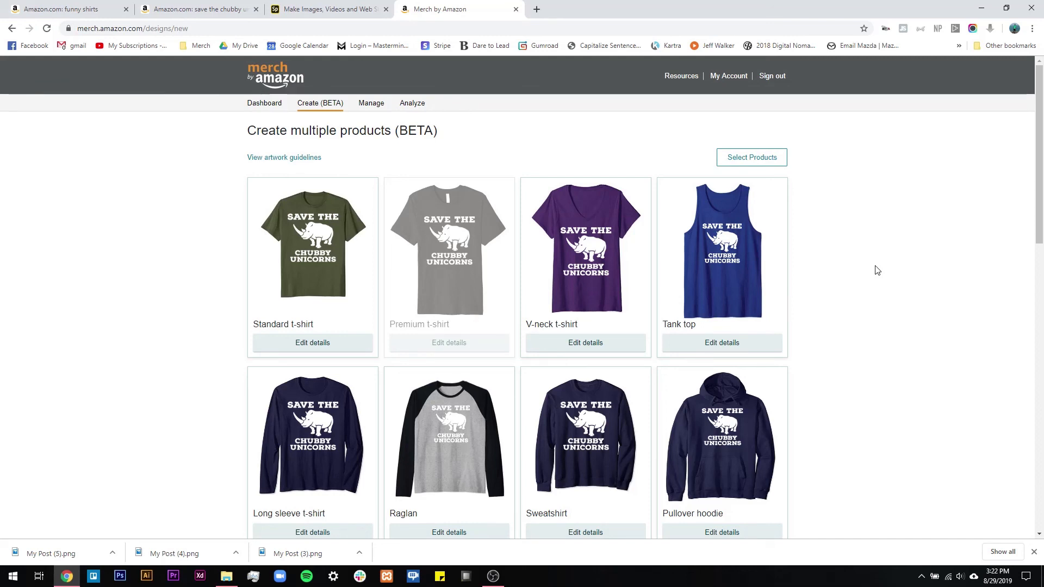
scroll(952, 331, "down", 9)
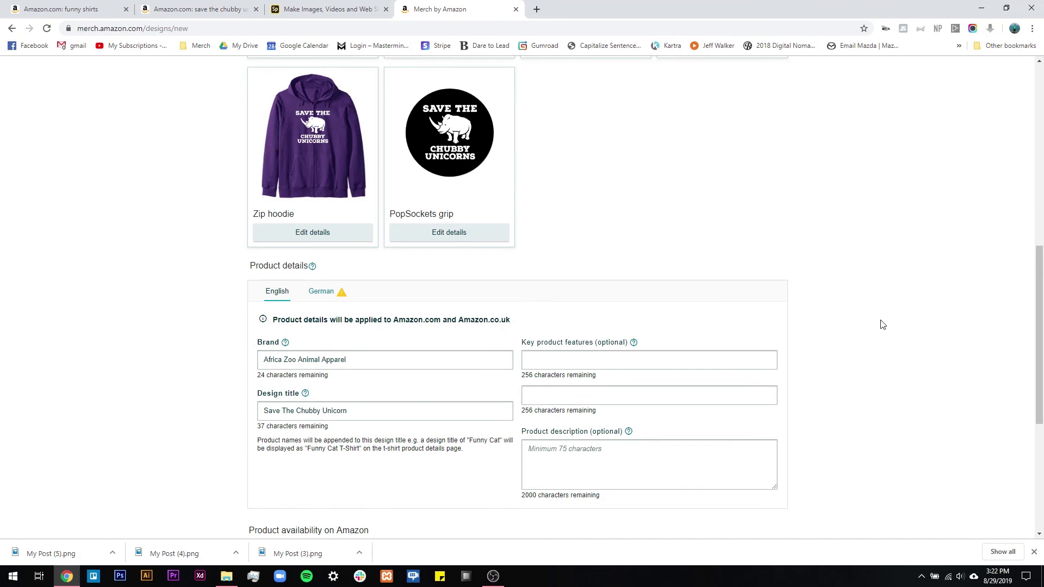
scroll(883, 325, "up", 9)
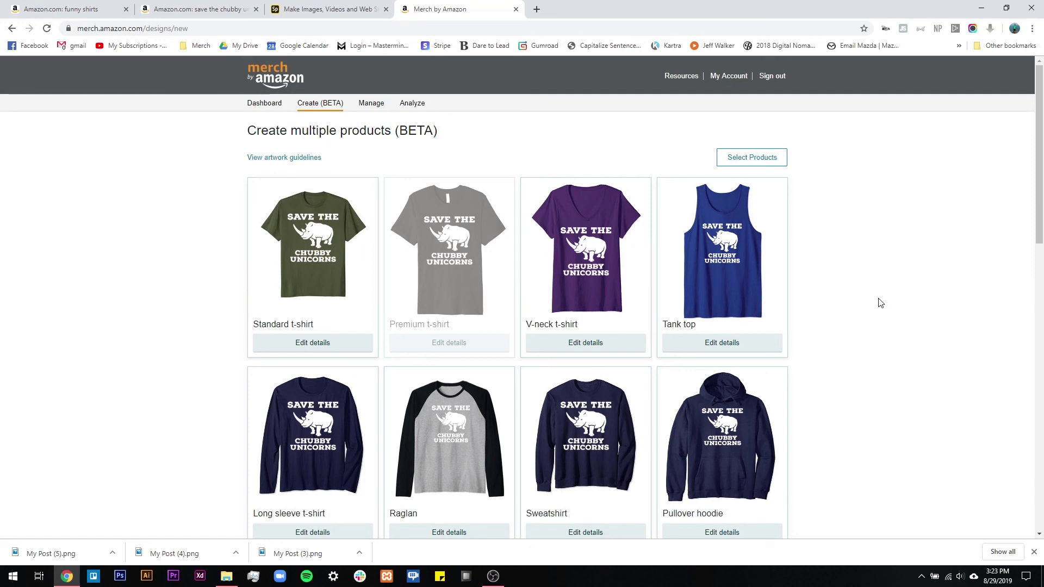
scroll(899, 297, "down", 1)
scroll(900, 294, "down", 5)
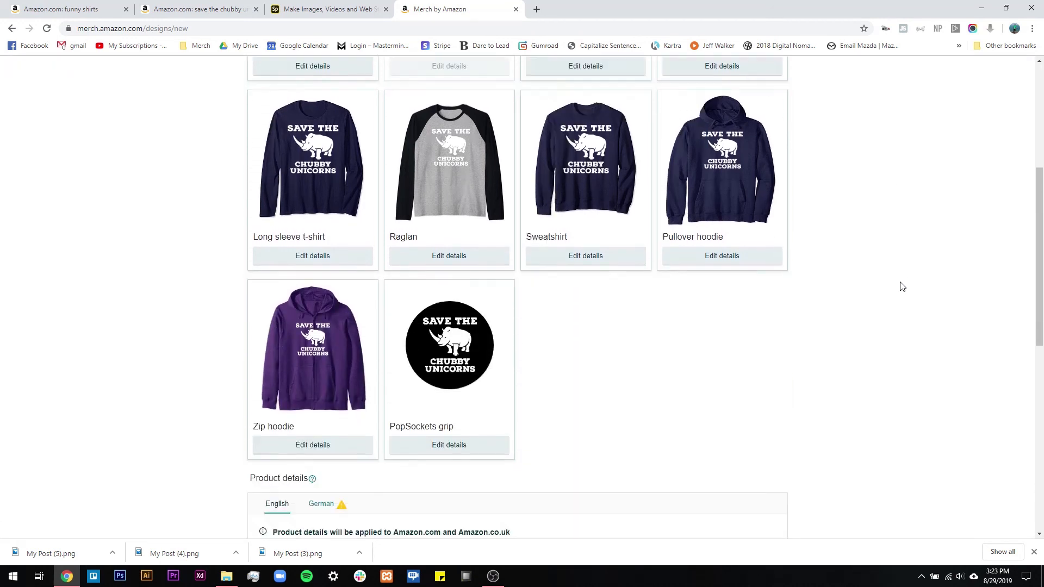
scroll(818, 345, "down", 3)
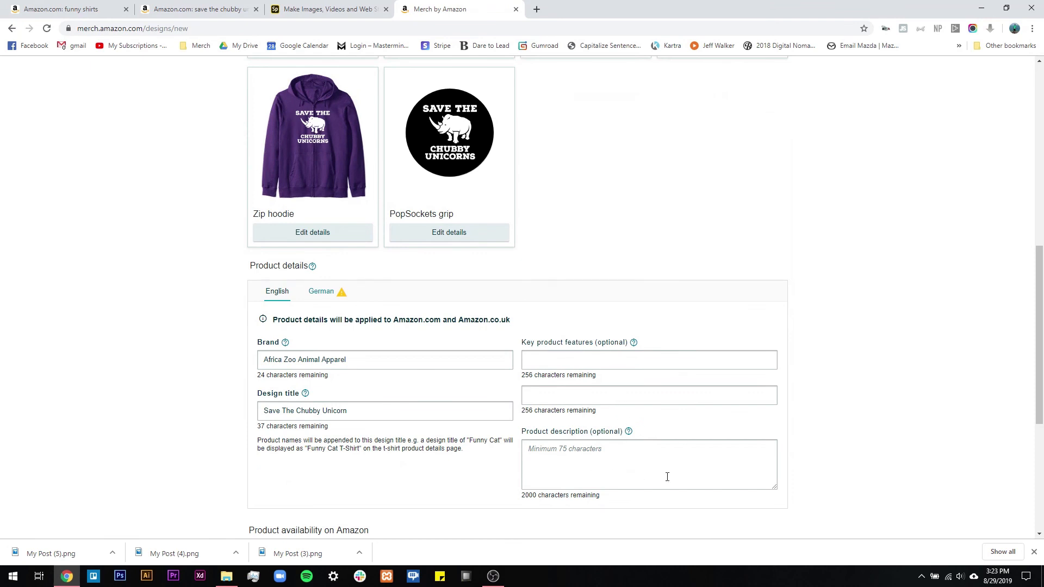
left_click_drag(366, 411, 254, 411)
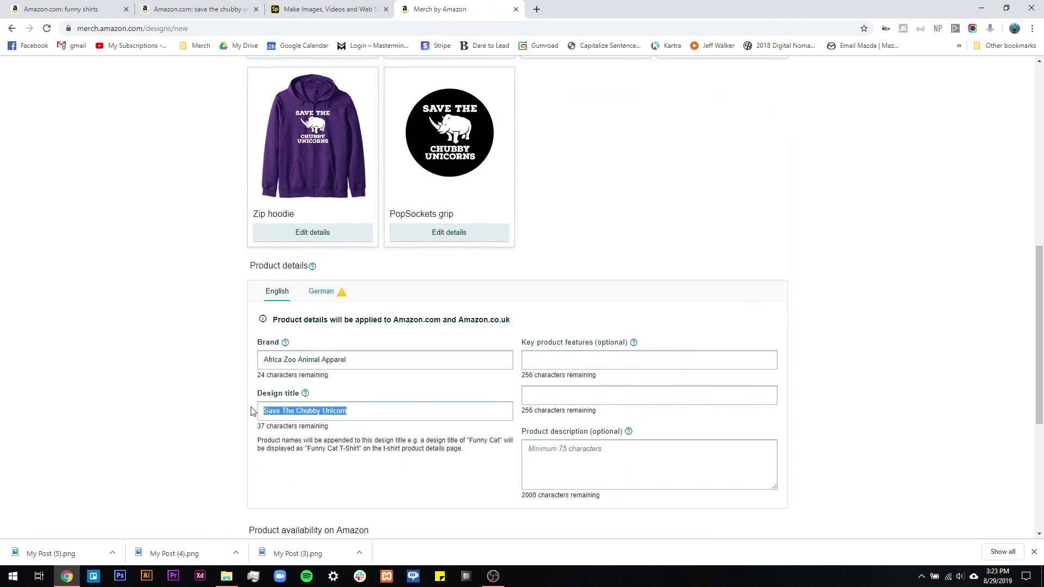
scroll(410, 368, "up", 10)
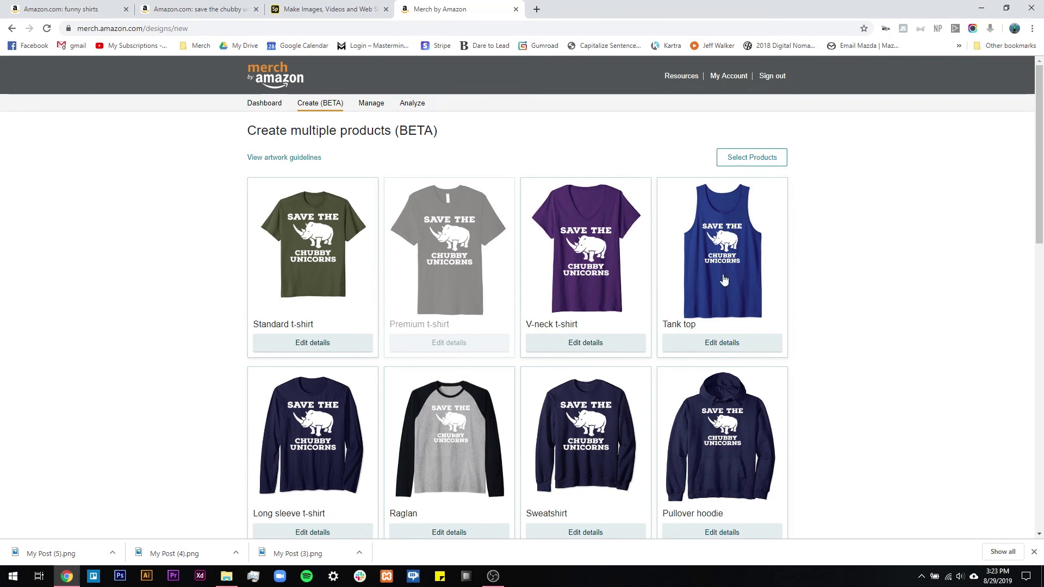
scroll(725, 443, "down", 2)
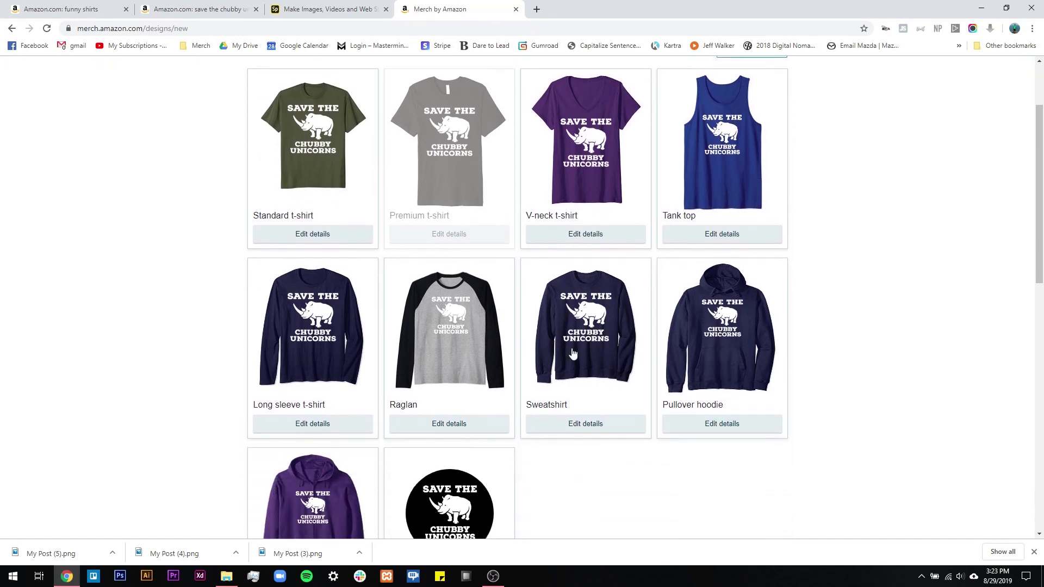